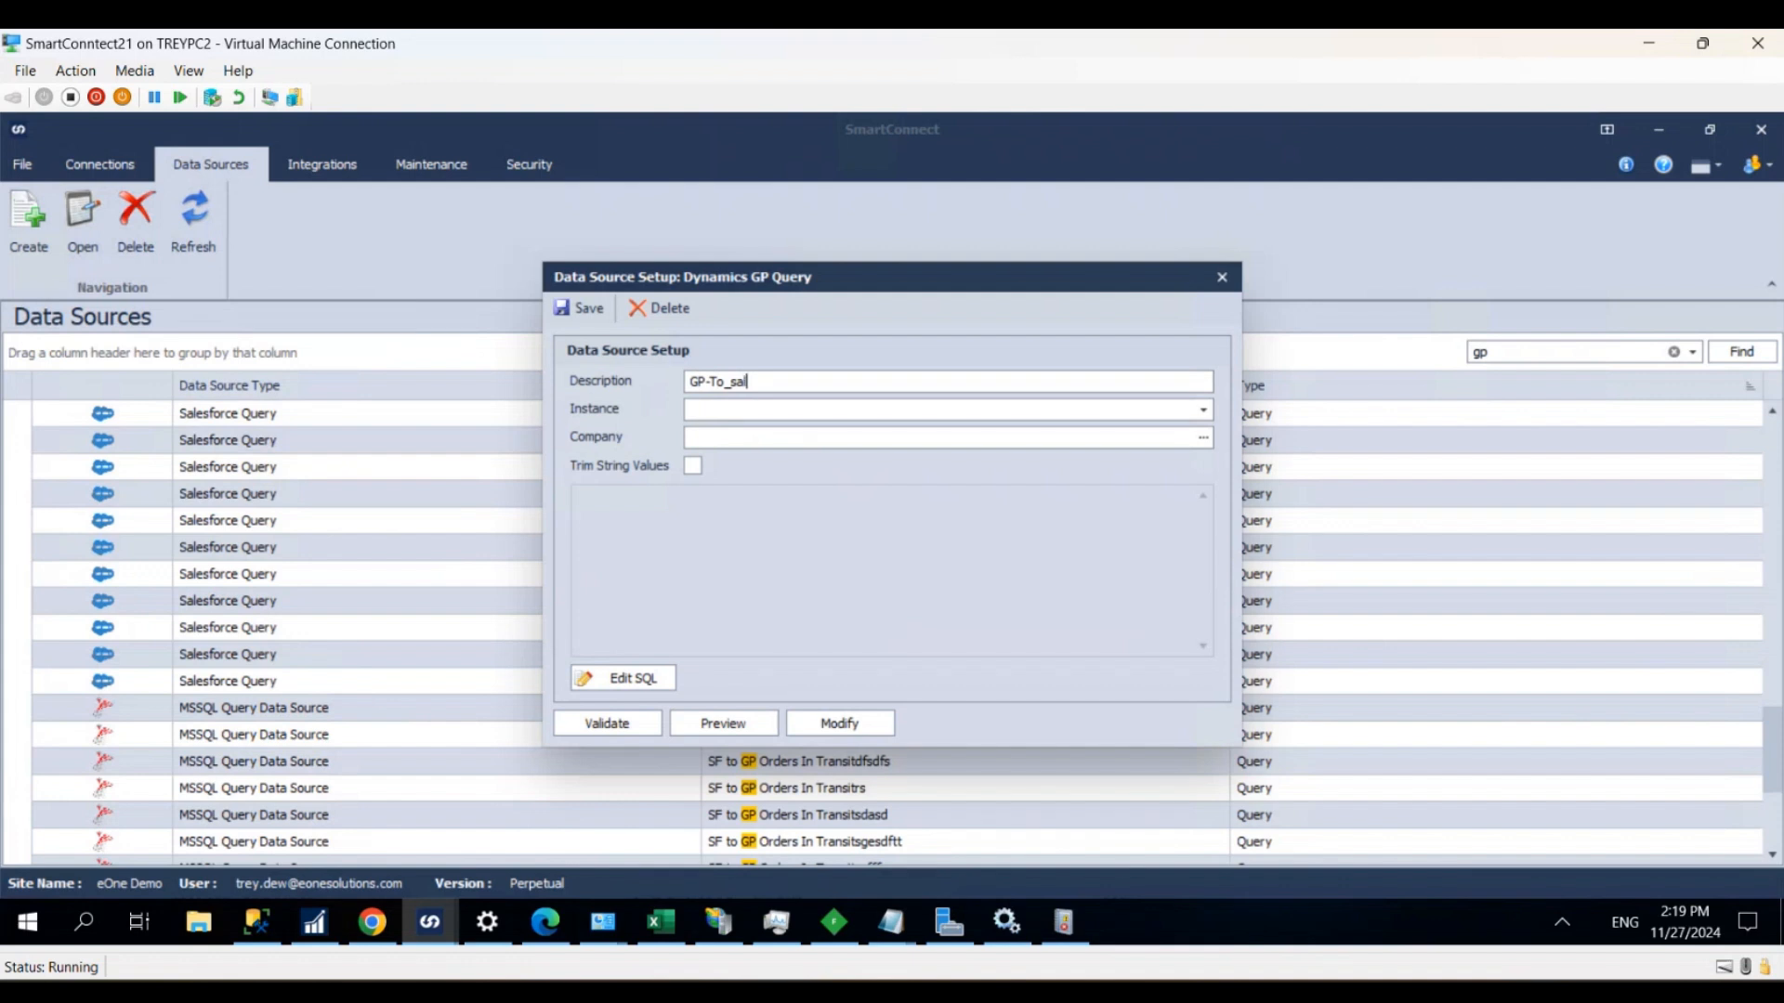
- Complete the Dynamics GP query description as GP-To_salesorders and choose the gp instance with company GPTWO
{"action": "type", "text": "orders"}
{"action": "left_click", "coordinate": [753, 409]}
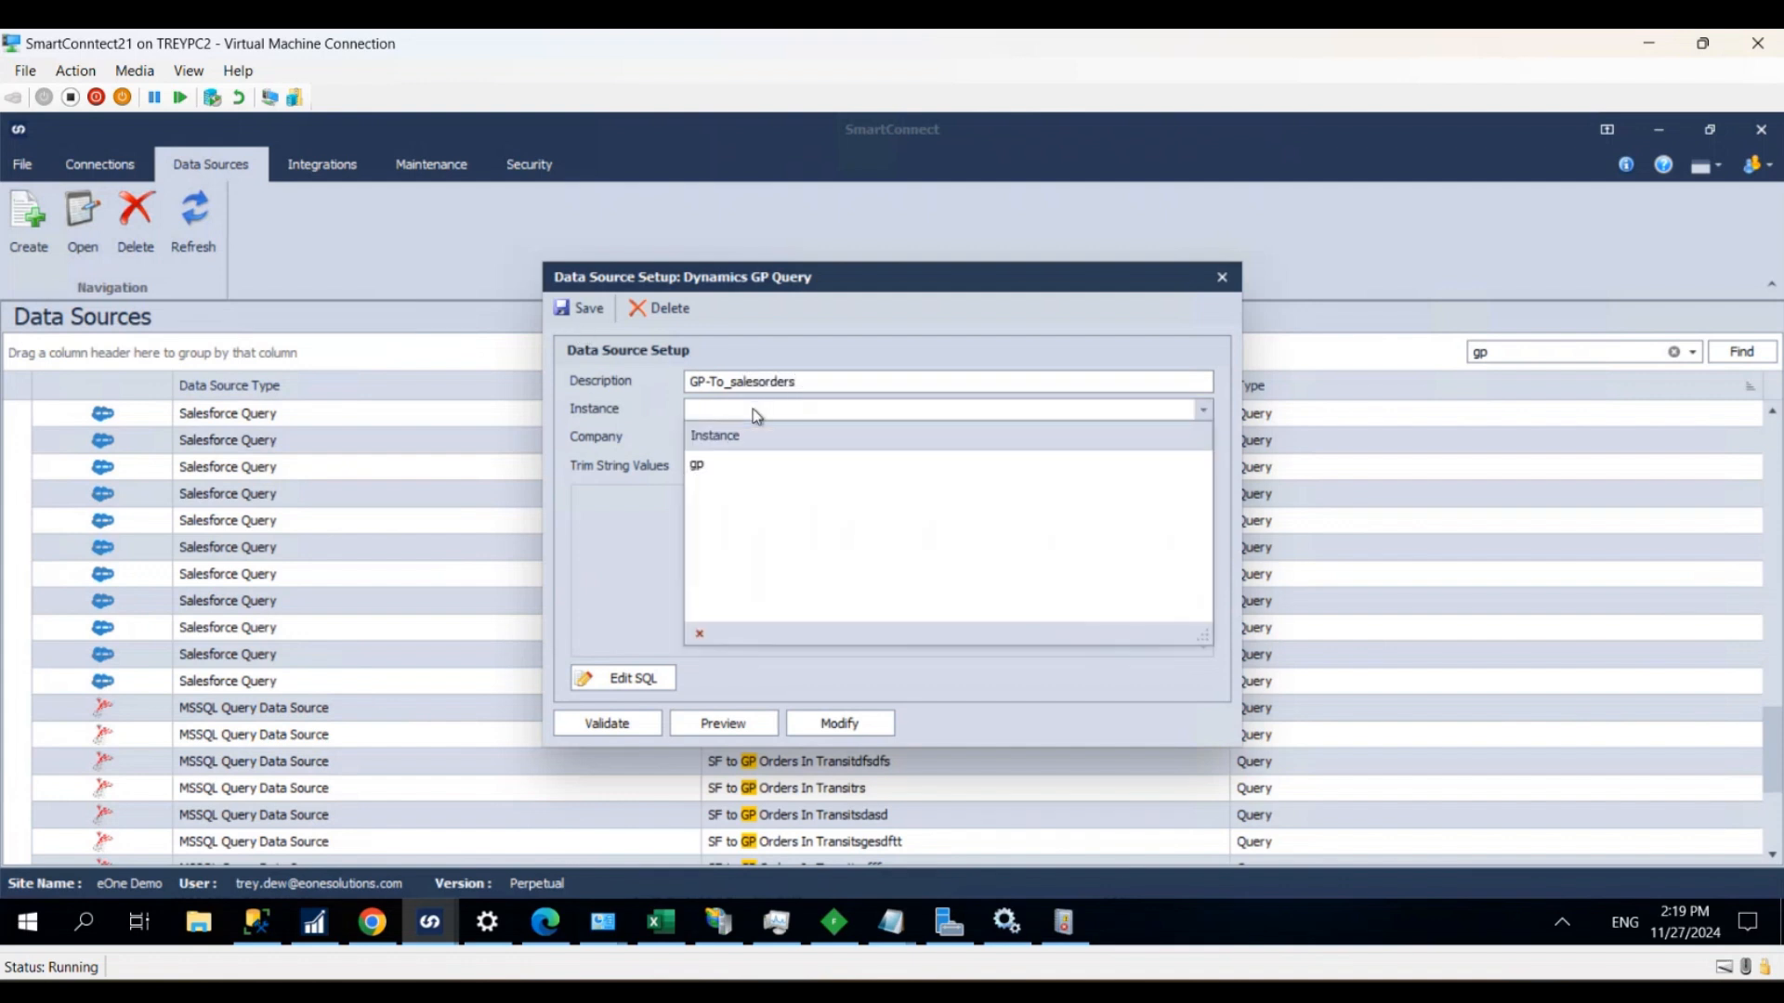
{"action": "left_click", "coordinate": [729, 466]}
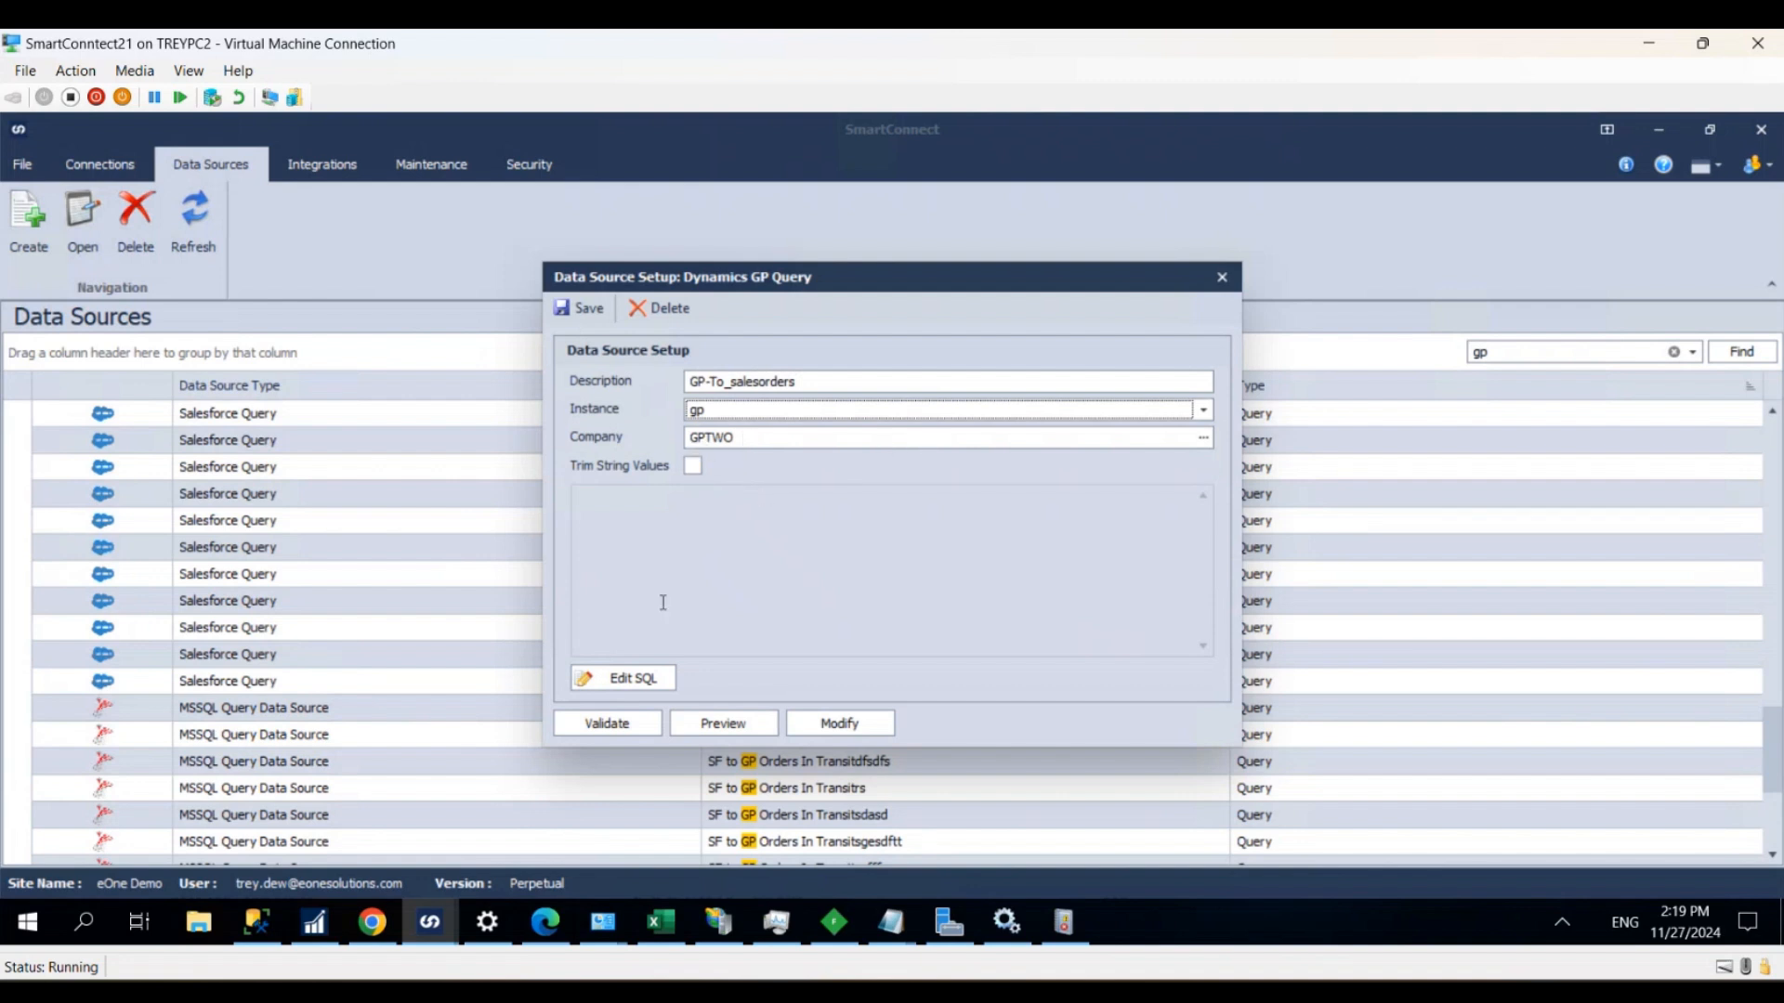
- Enable manual SQL editing and paste the sales order query from the Teams chat, joining SOP10100, SOP10200, RM00101 and IV00101 with SOPTYPE = 2
{"action": "left_click", "coordinate": [624, 679]}
{"action": "mouse_move", "coordinate": [242, 887]}
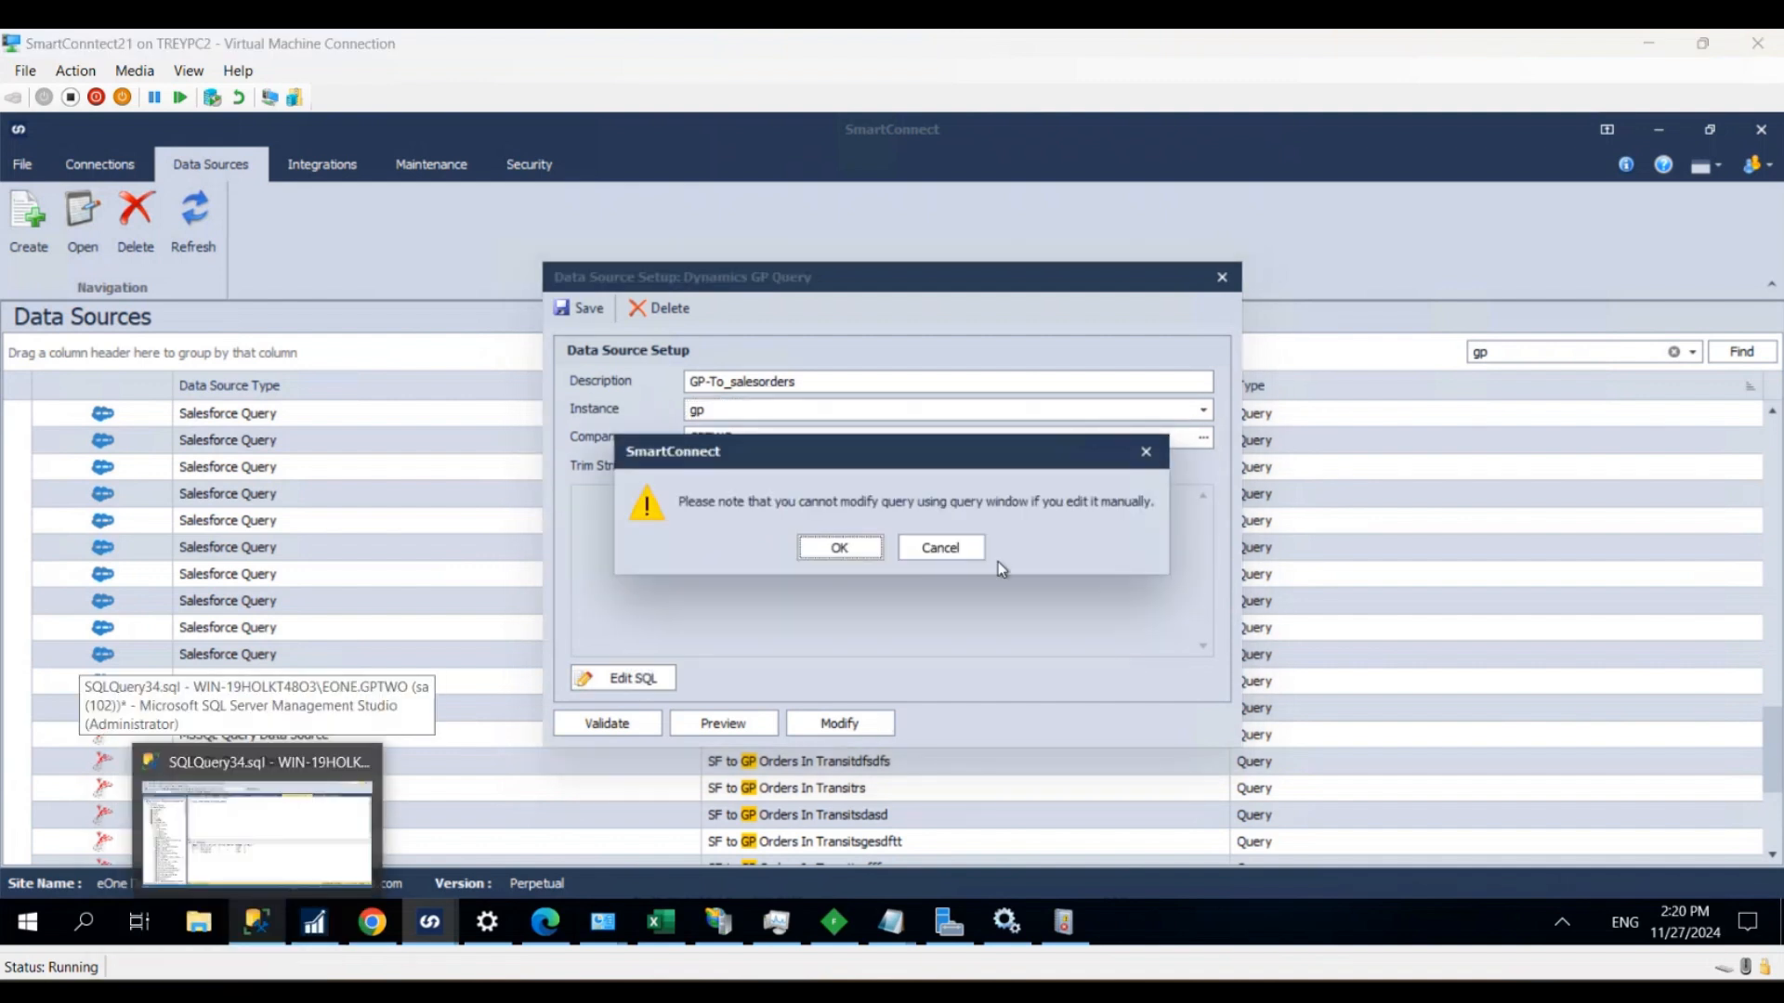
{"action": "left_click", "coordinate": [835, 550]}
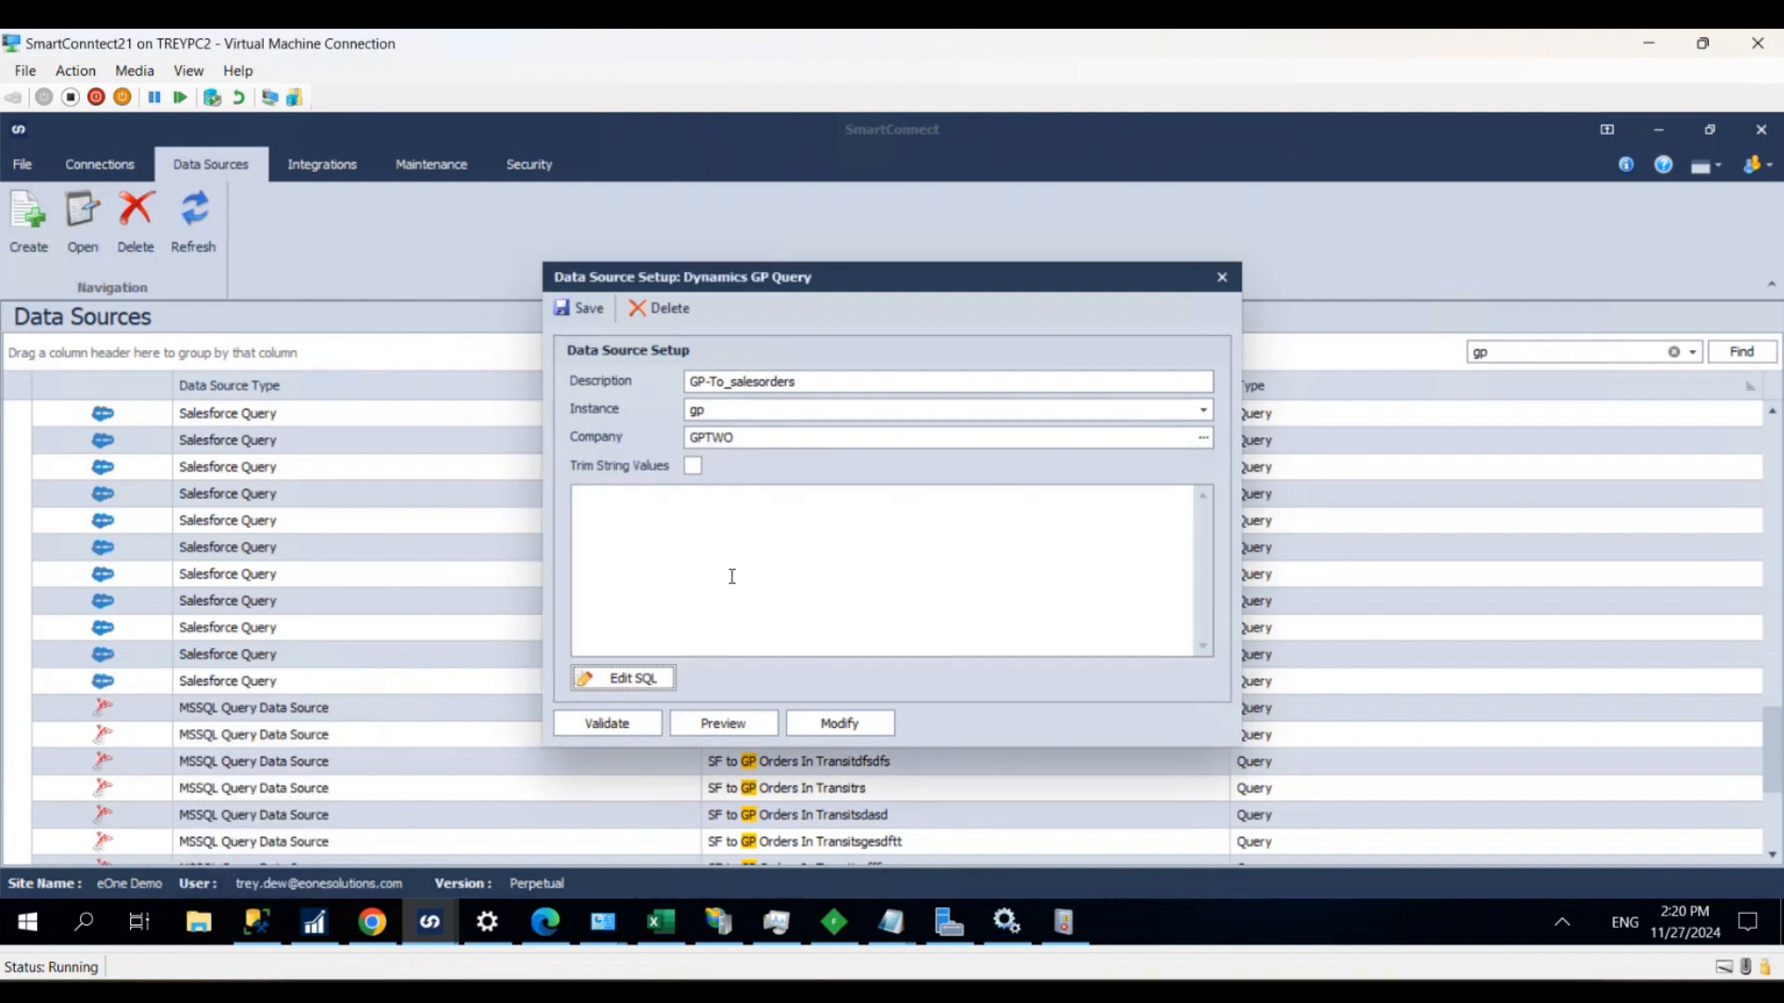
{"action": "mouse_move", "coordinate": [429, 922]}
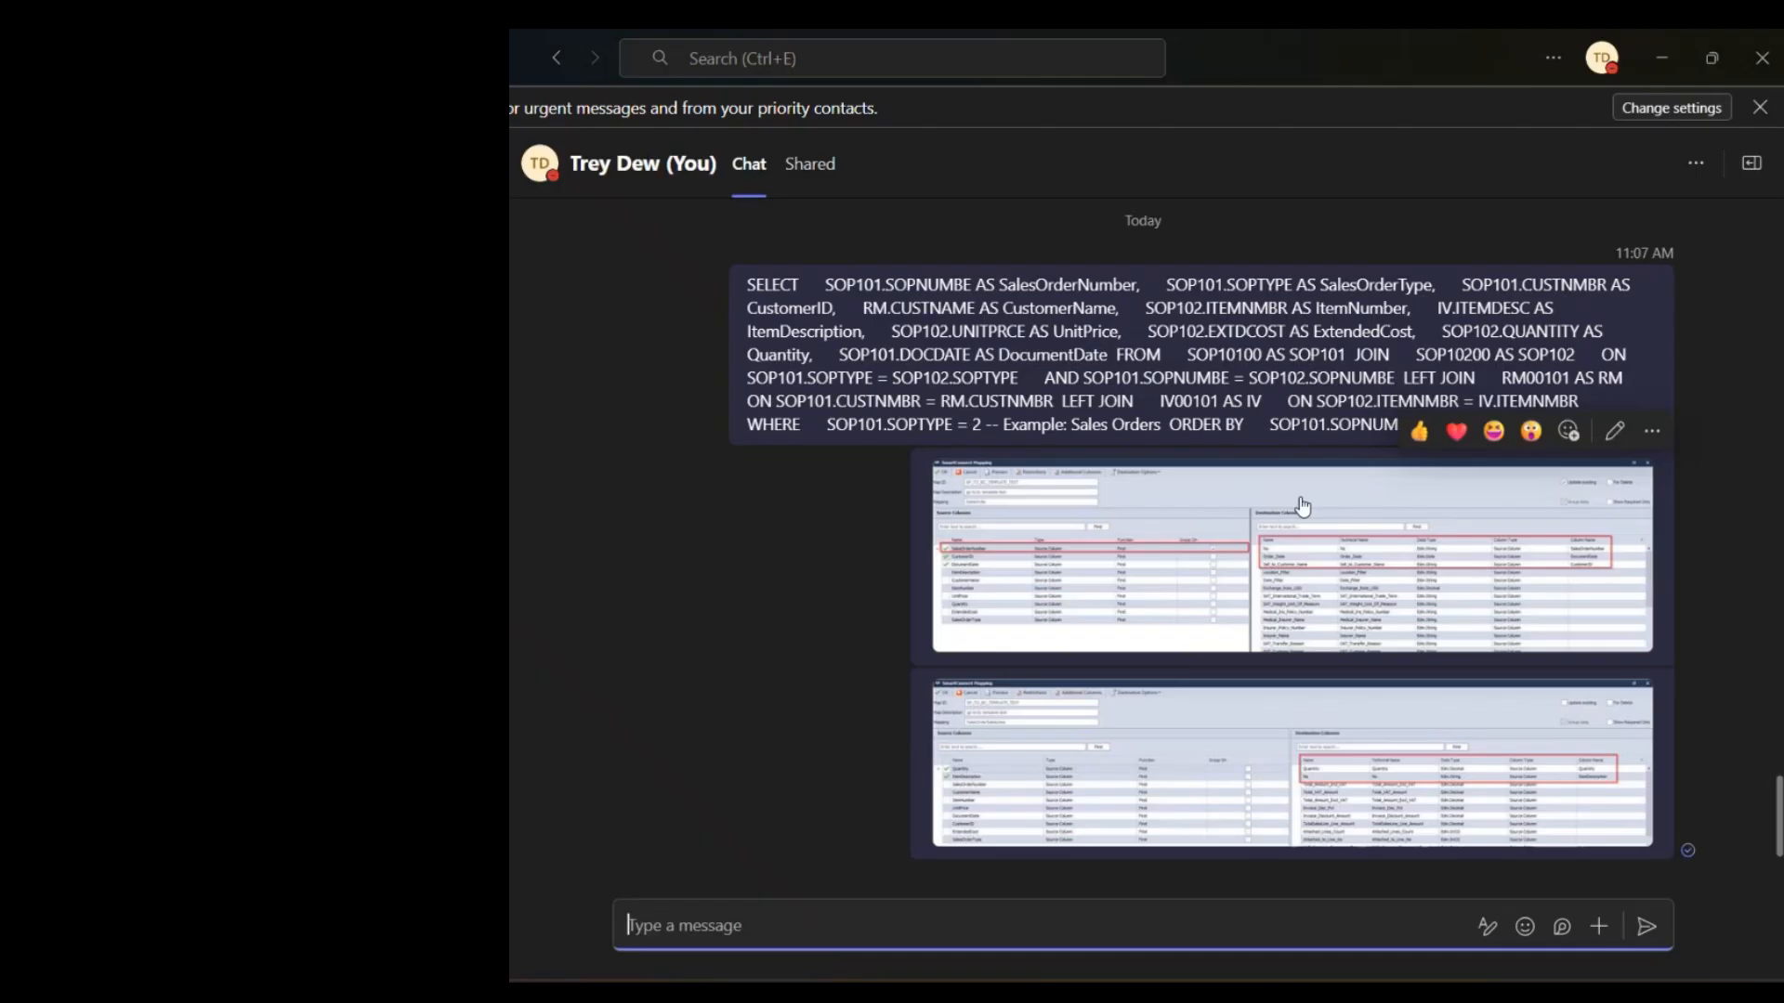
{"action": "left_click_drag", "start_coordinate": [747, 285], "coordinate": [1468, 418]}
{"action": "key", "text": "ctrl+c"}
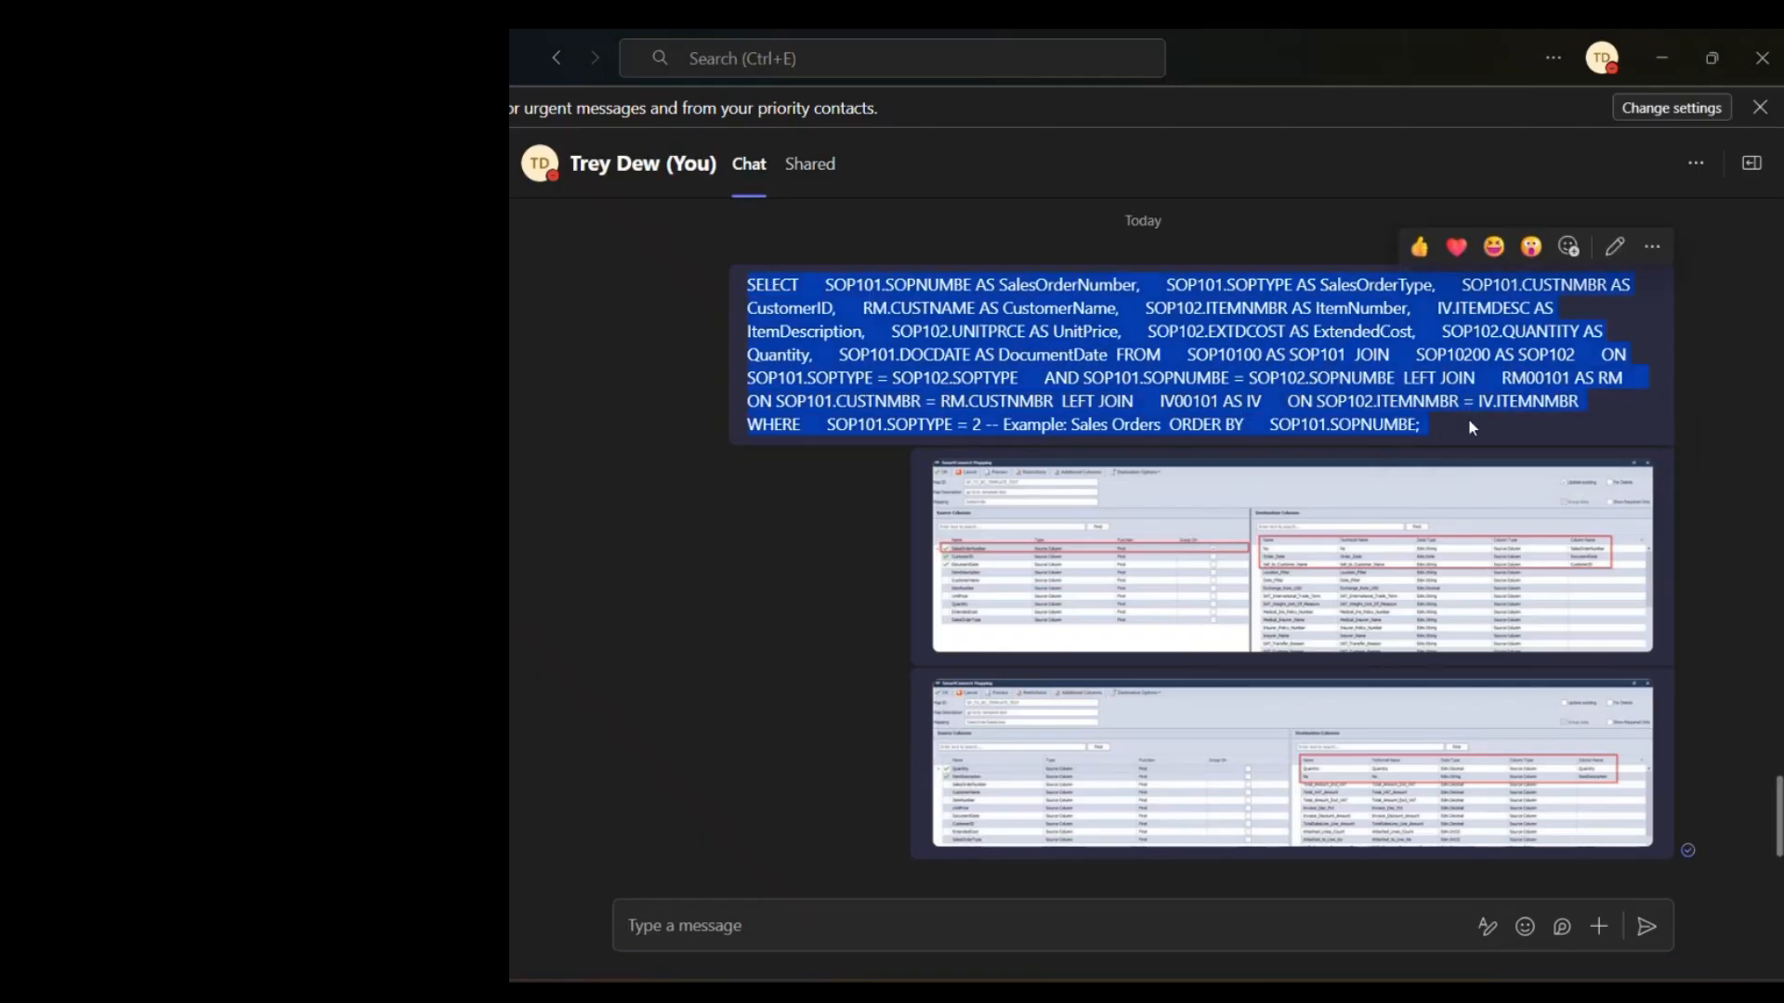
{"action": "left_click", "coordinate": [1648, 63]}
{"action": "left_click", "coordinate": [687, 506]}
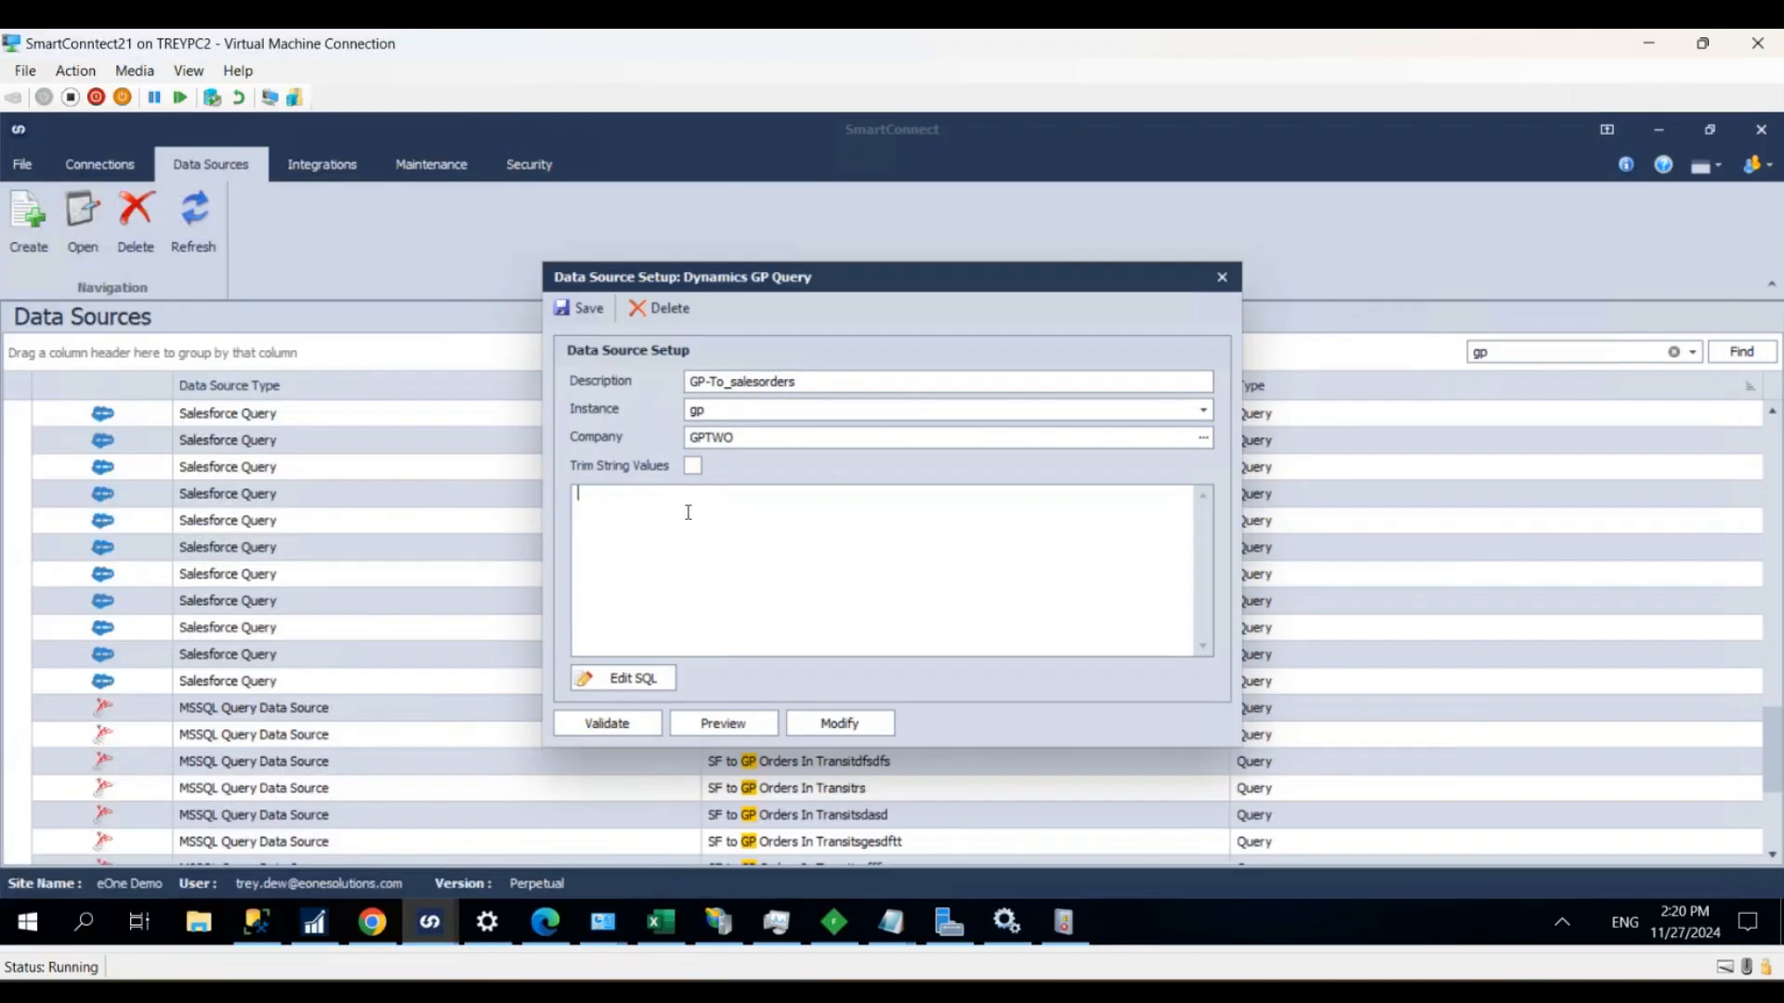
{"action": "key", "text": "ctrl+v"}
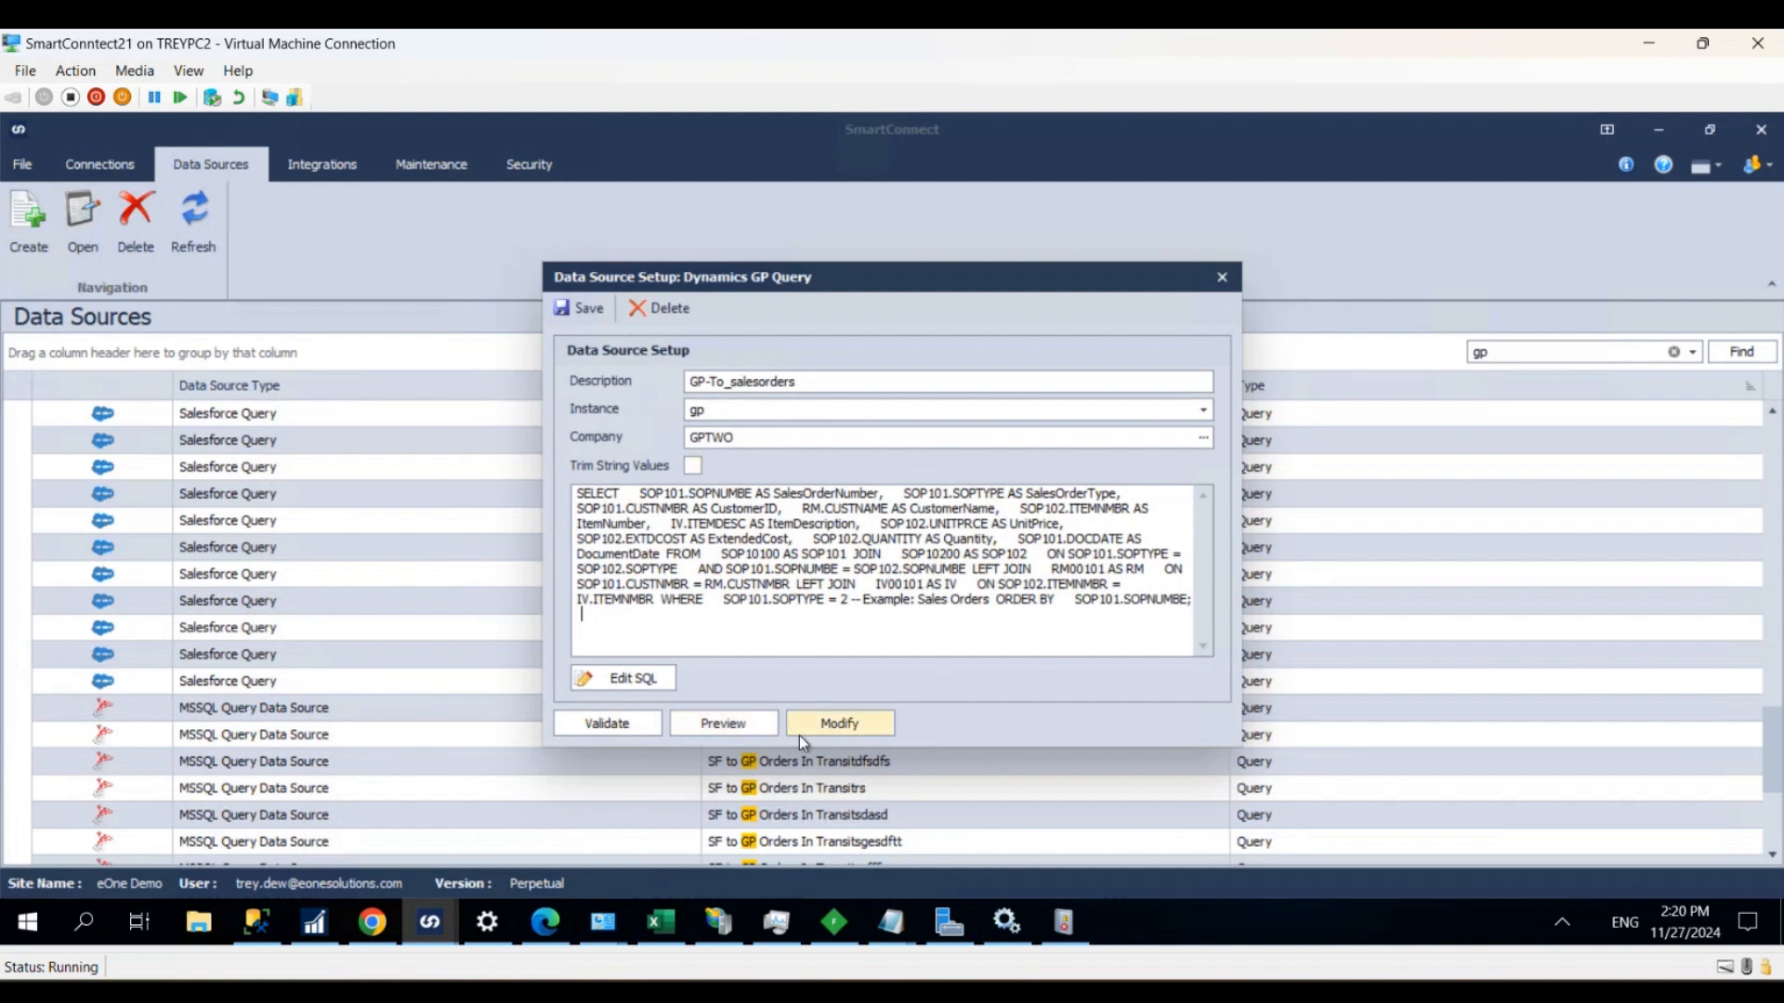
- Preview the query's sales order data across all columns and save the data source
{"action": "left_click", "coordinate": [743, 726]}
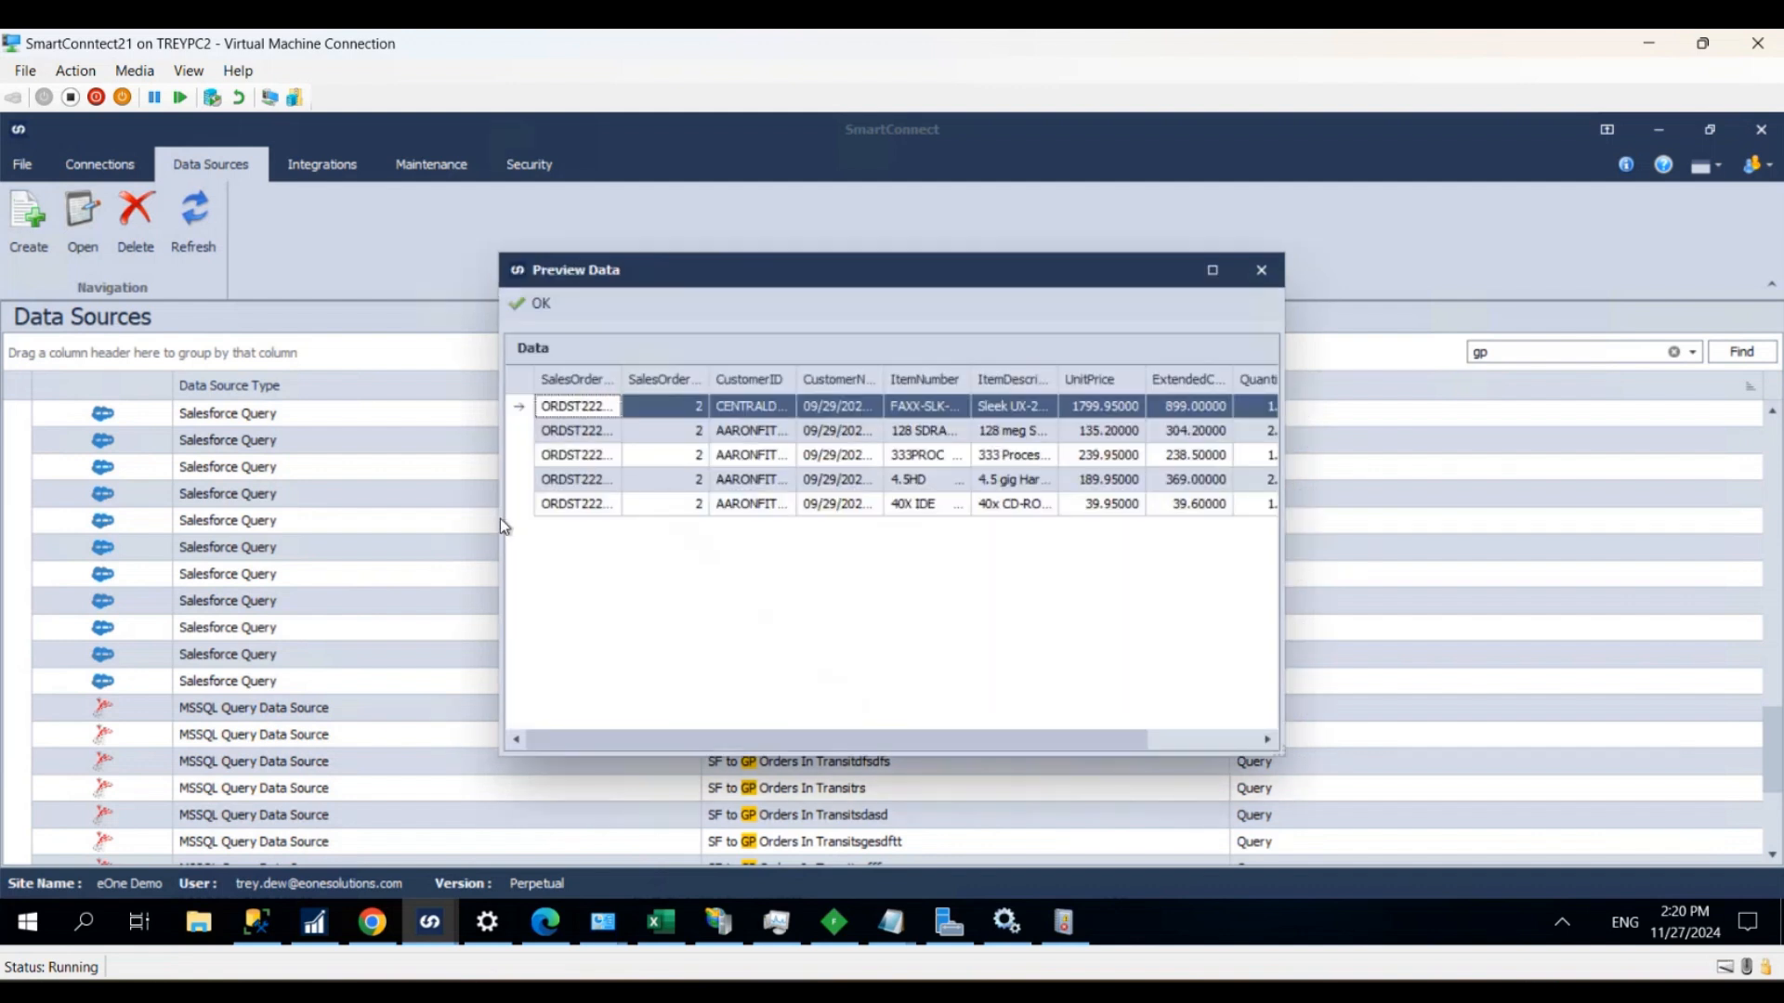
{"action": "left_click_drag", "start_coordinate": [500, 549], "coordinate": [239, 549]}
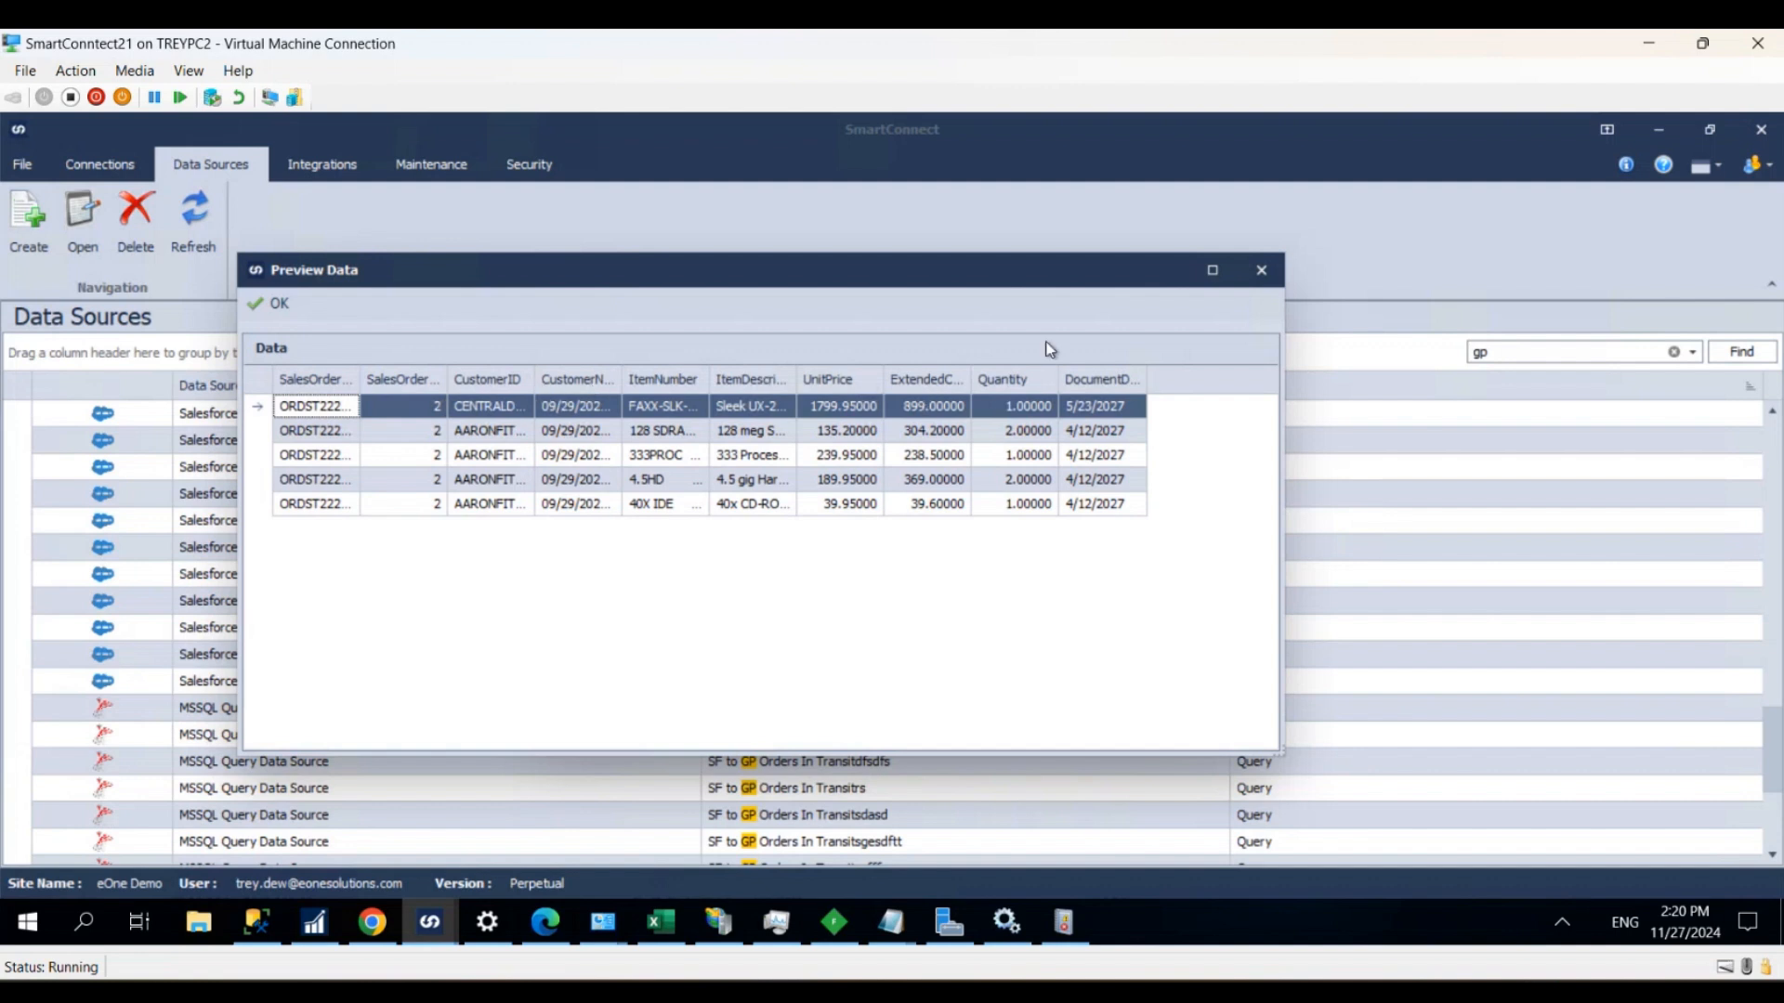
{"action": "left_click", "coordinate": [1263, 271]}
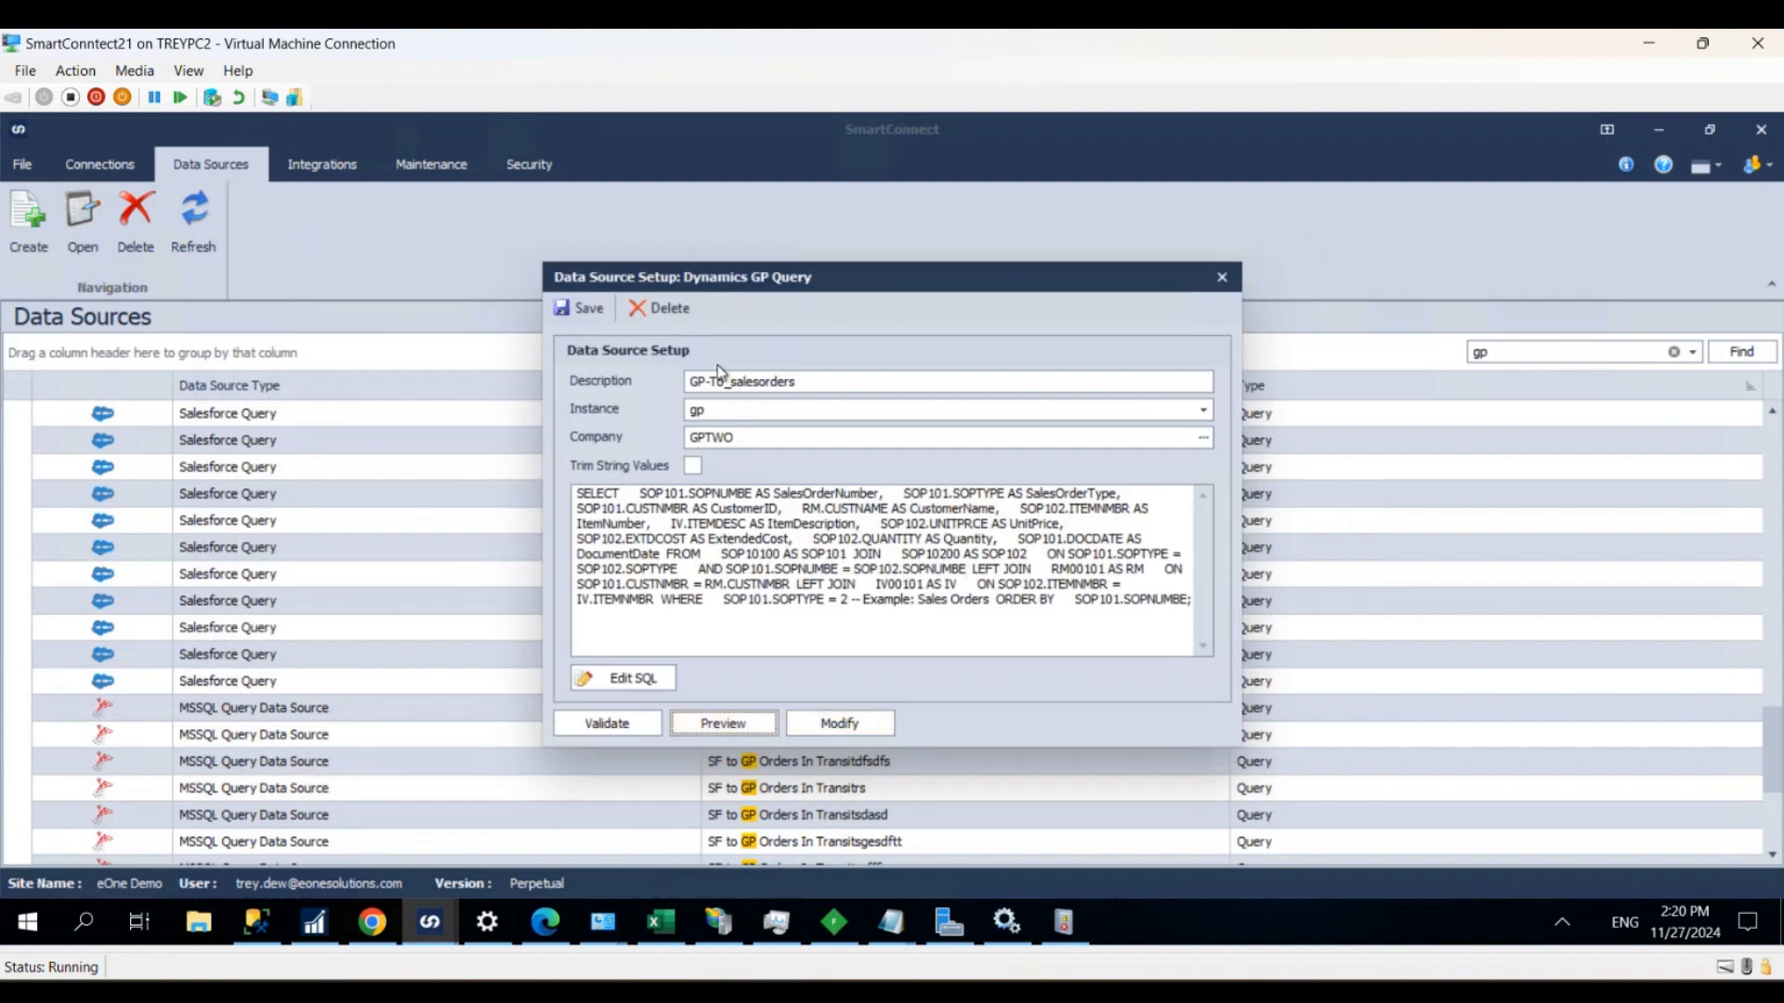
{"action": "left_click", "coordinate": [562, 312]}
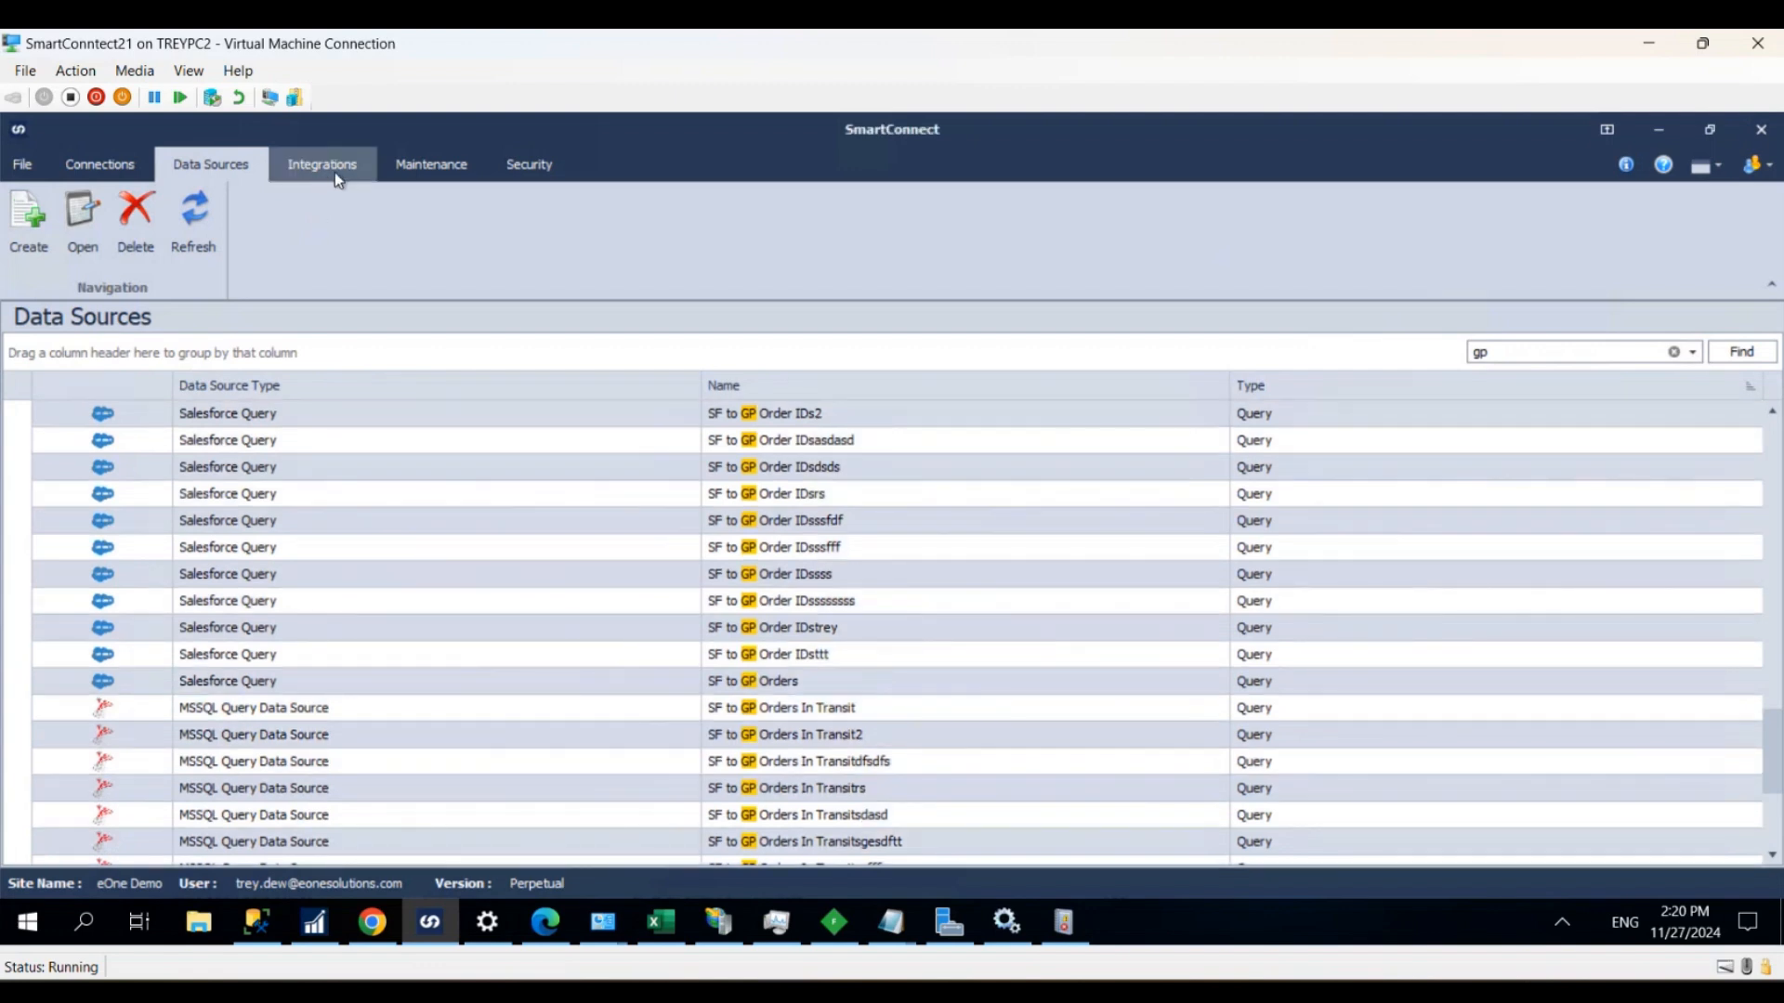
- Create a new integration with the ID GP_TO_SALESORDER_BC and the description "test"
{"action": "left_click", "coordinate": [334, 171]}
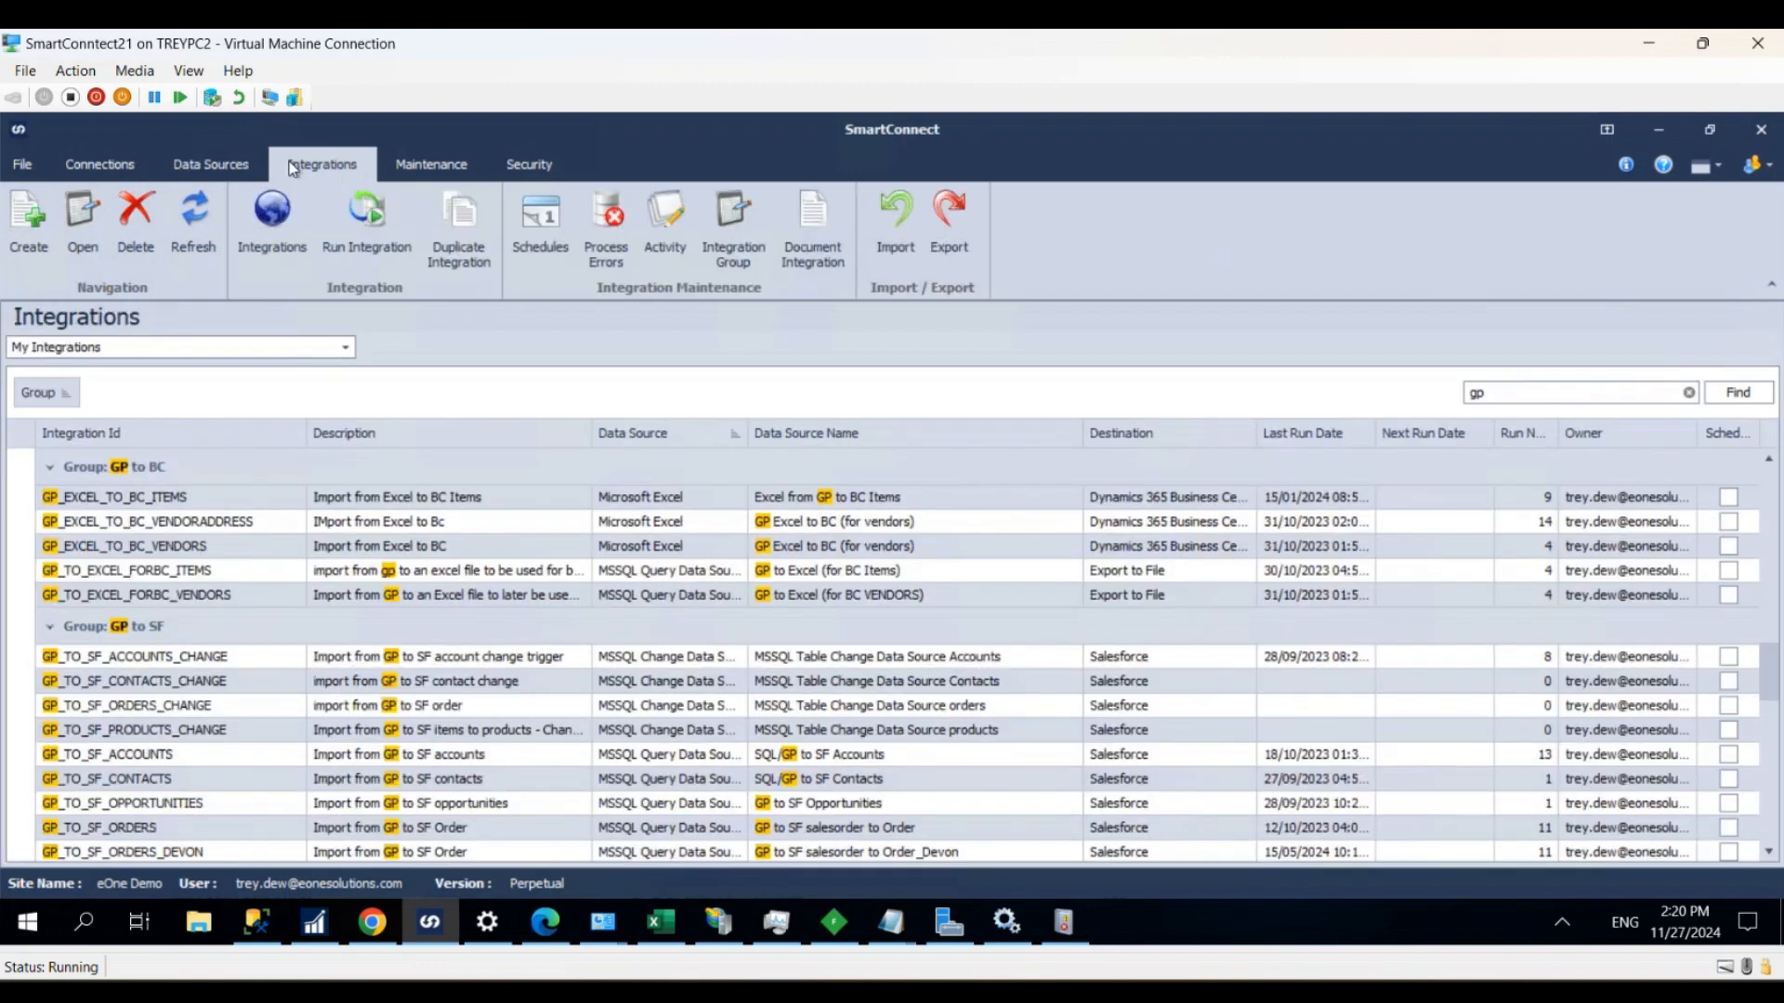
{"action": "left_click", "coordinate": [26, 223]}
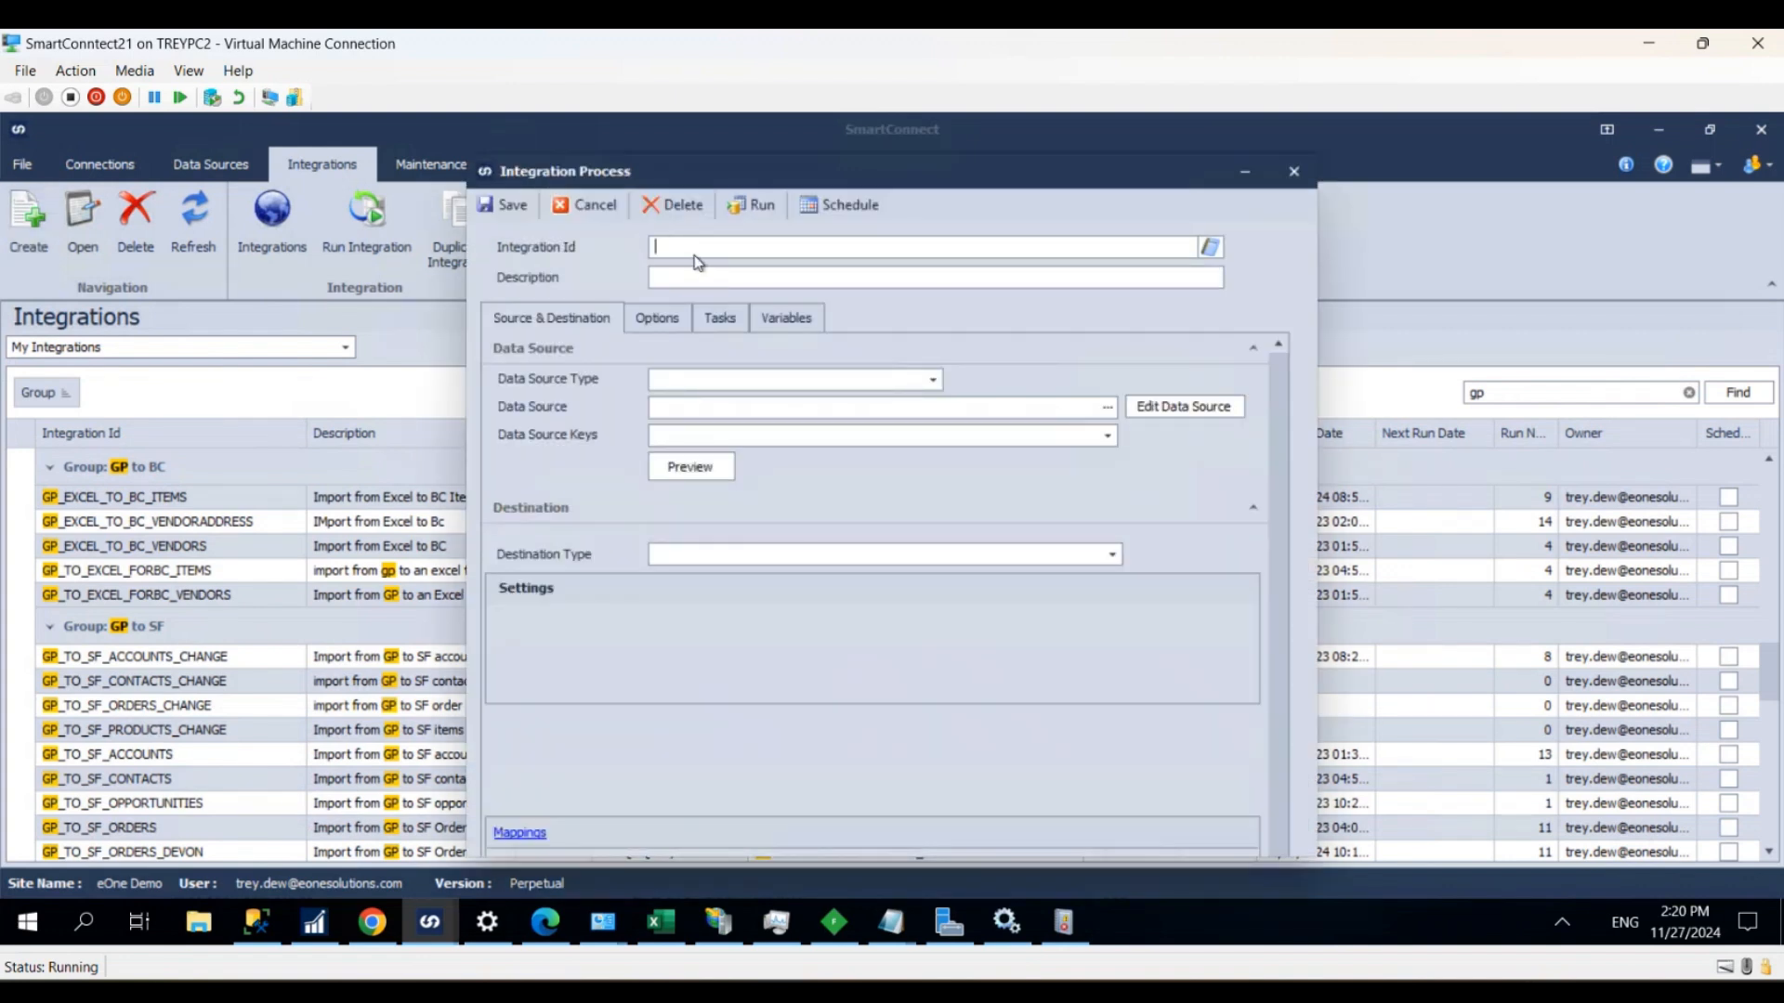
{"action": "type", "text": "Gp_to_SAL"}
{"action": "key", "text": "BackSpace"}
{"action": "key", "text": "BackSpace"}
{"action": "type", "text": "alesorder_bc"}
{"action": "left_click", "coordinate": [700, 278]}
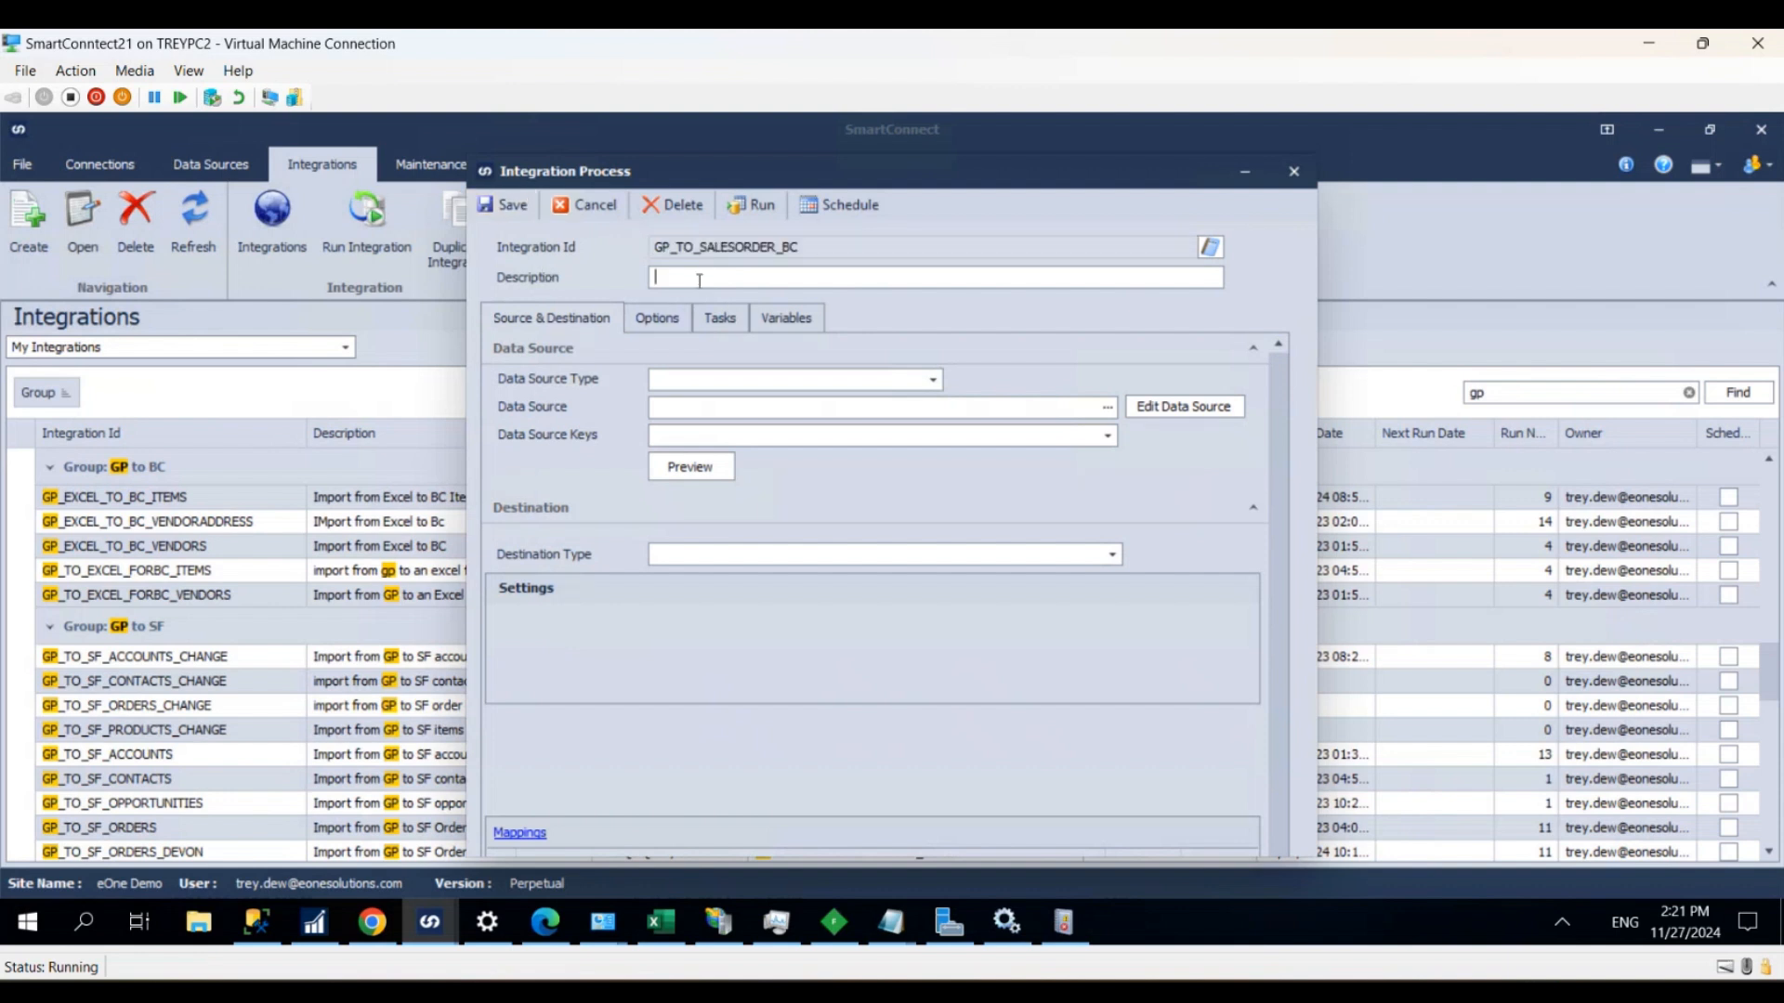
{"action": "type", "text": "test"}
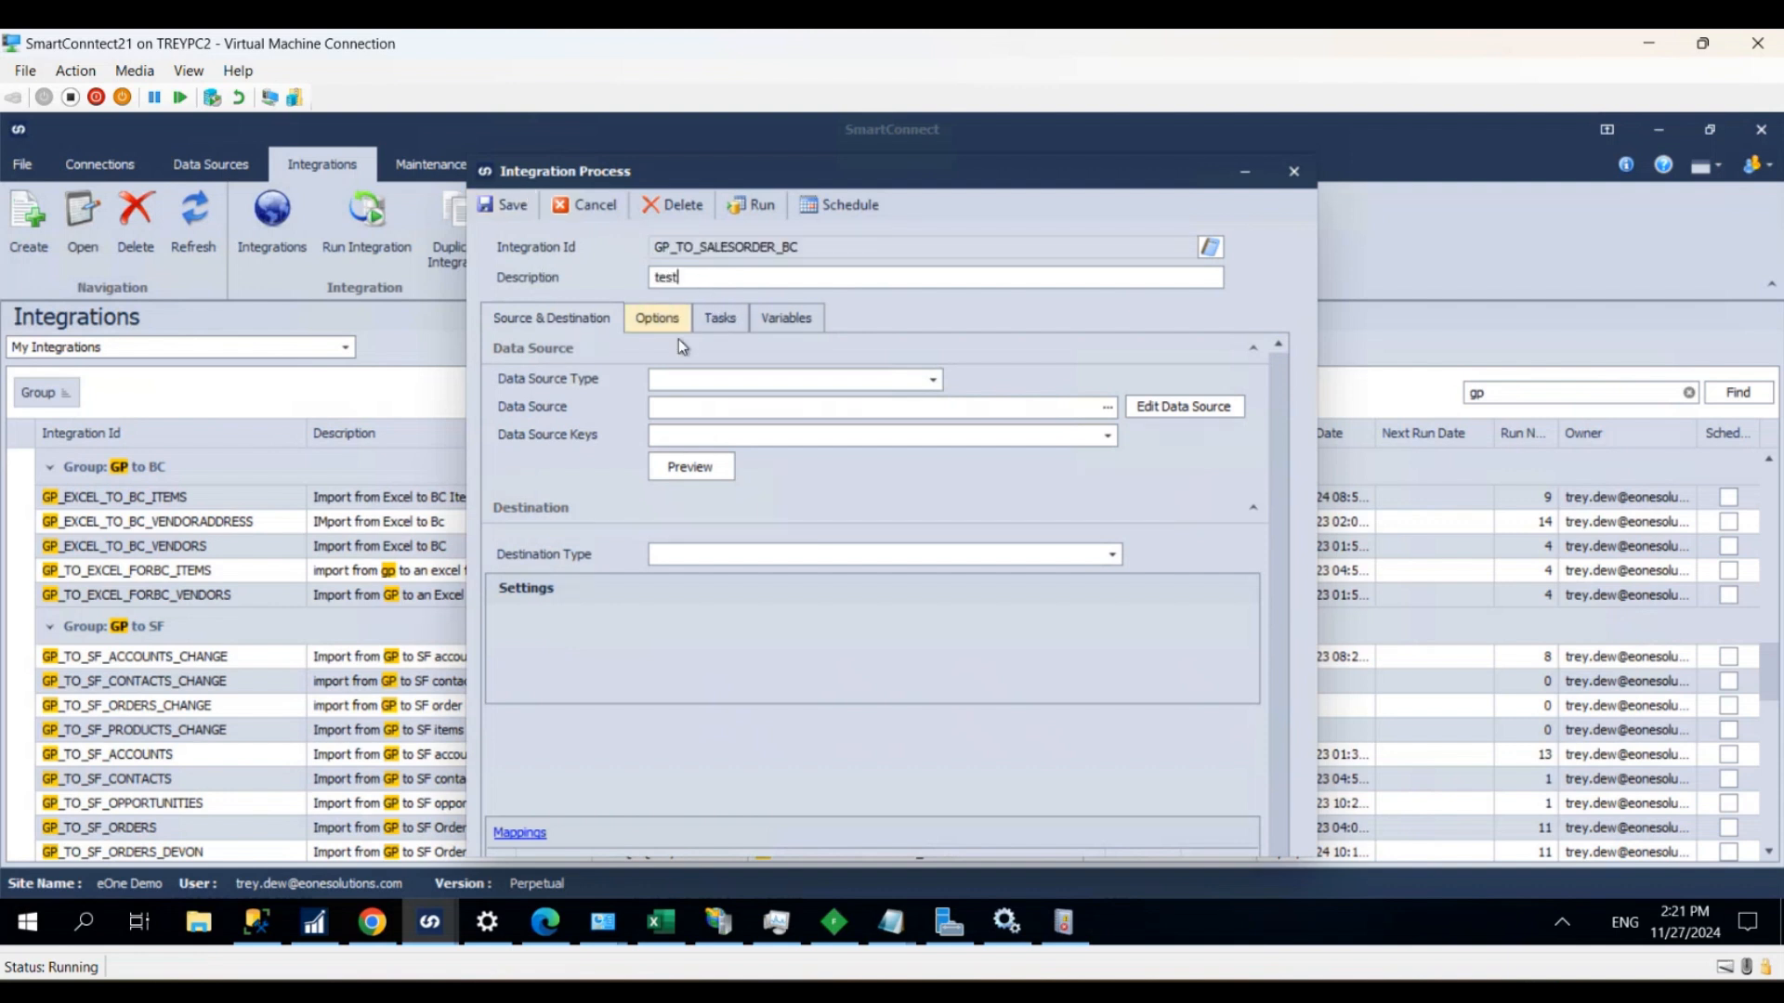
- Set the integration's data source type to Bulk and choose GP-To_salesorders as its data source
{"action": "left_click", "coordinate": [727, 376]}
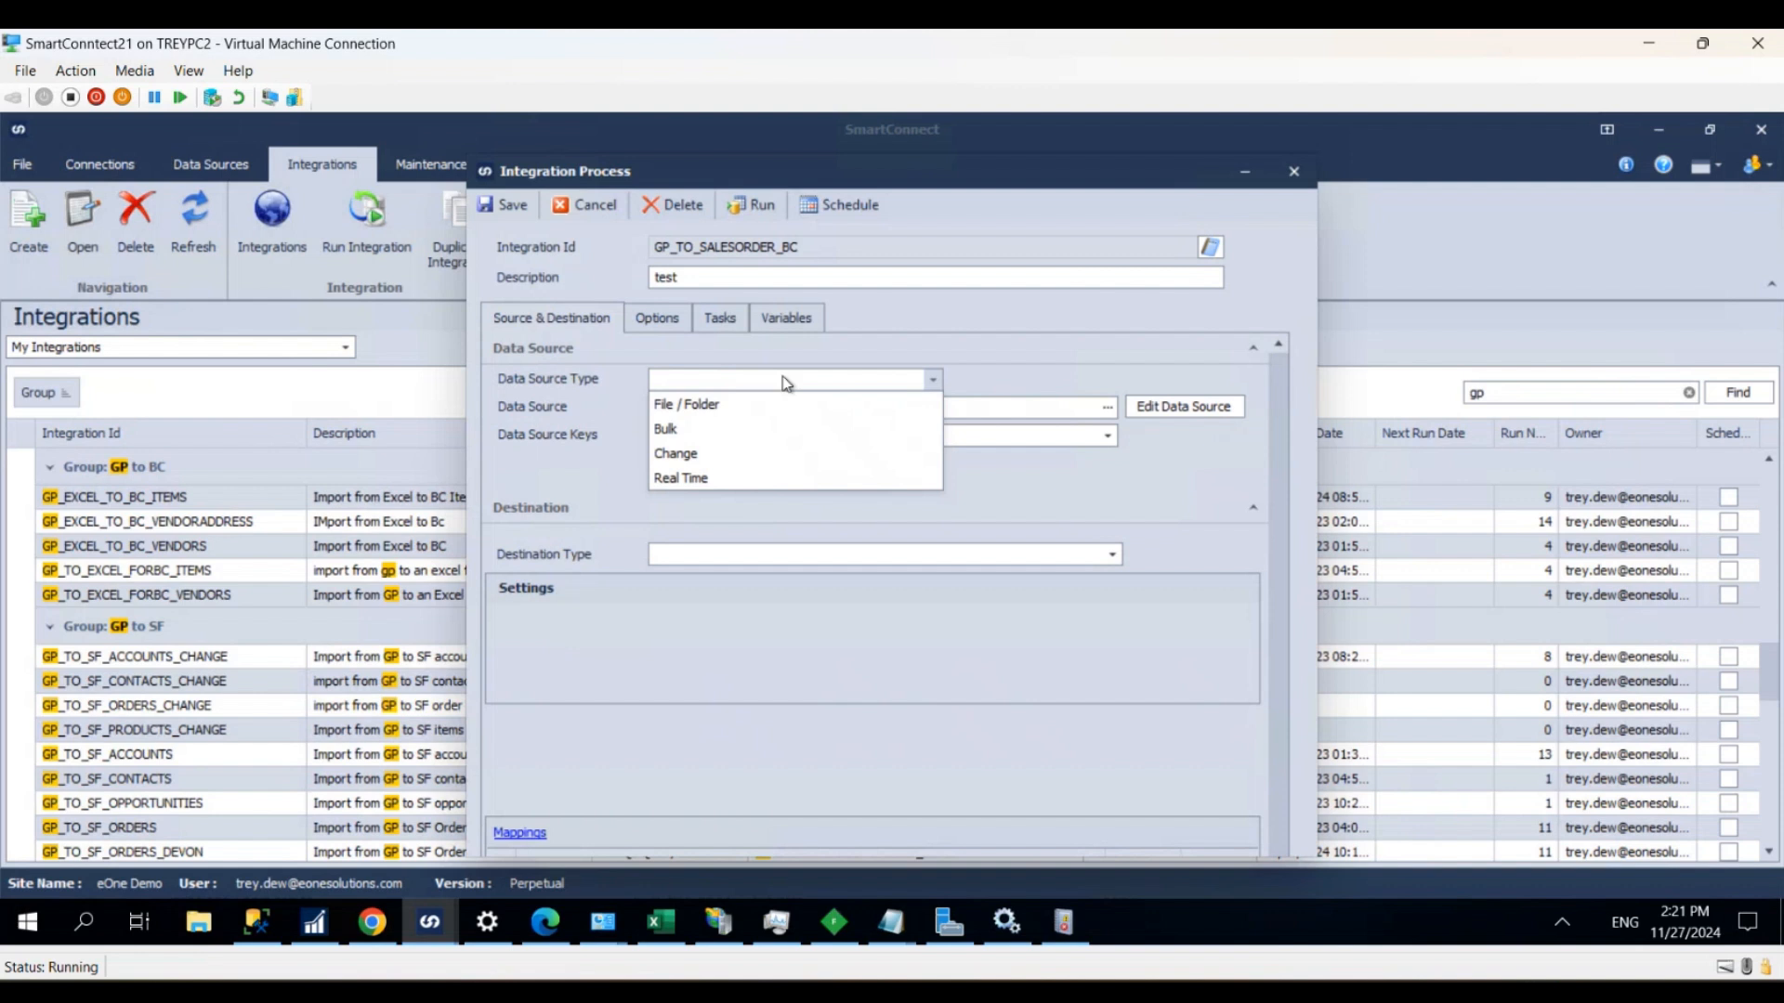
{"action": "left_click", "coordinate": [711, 429]}
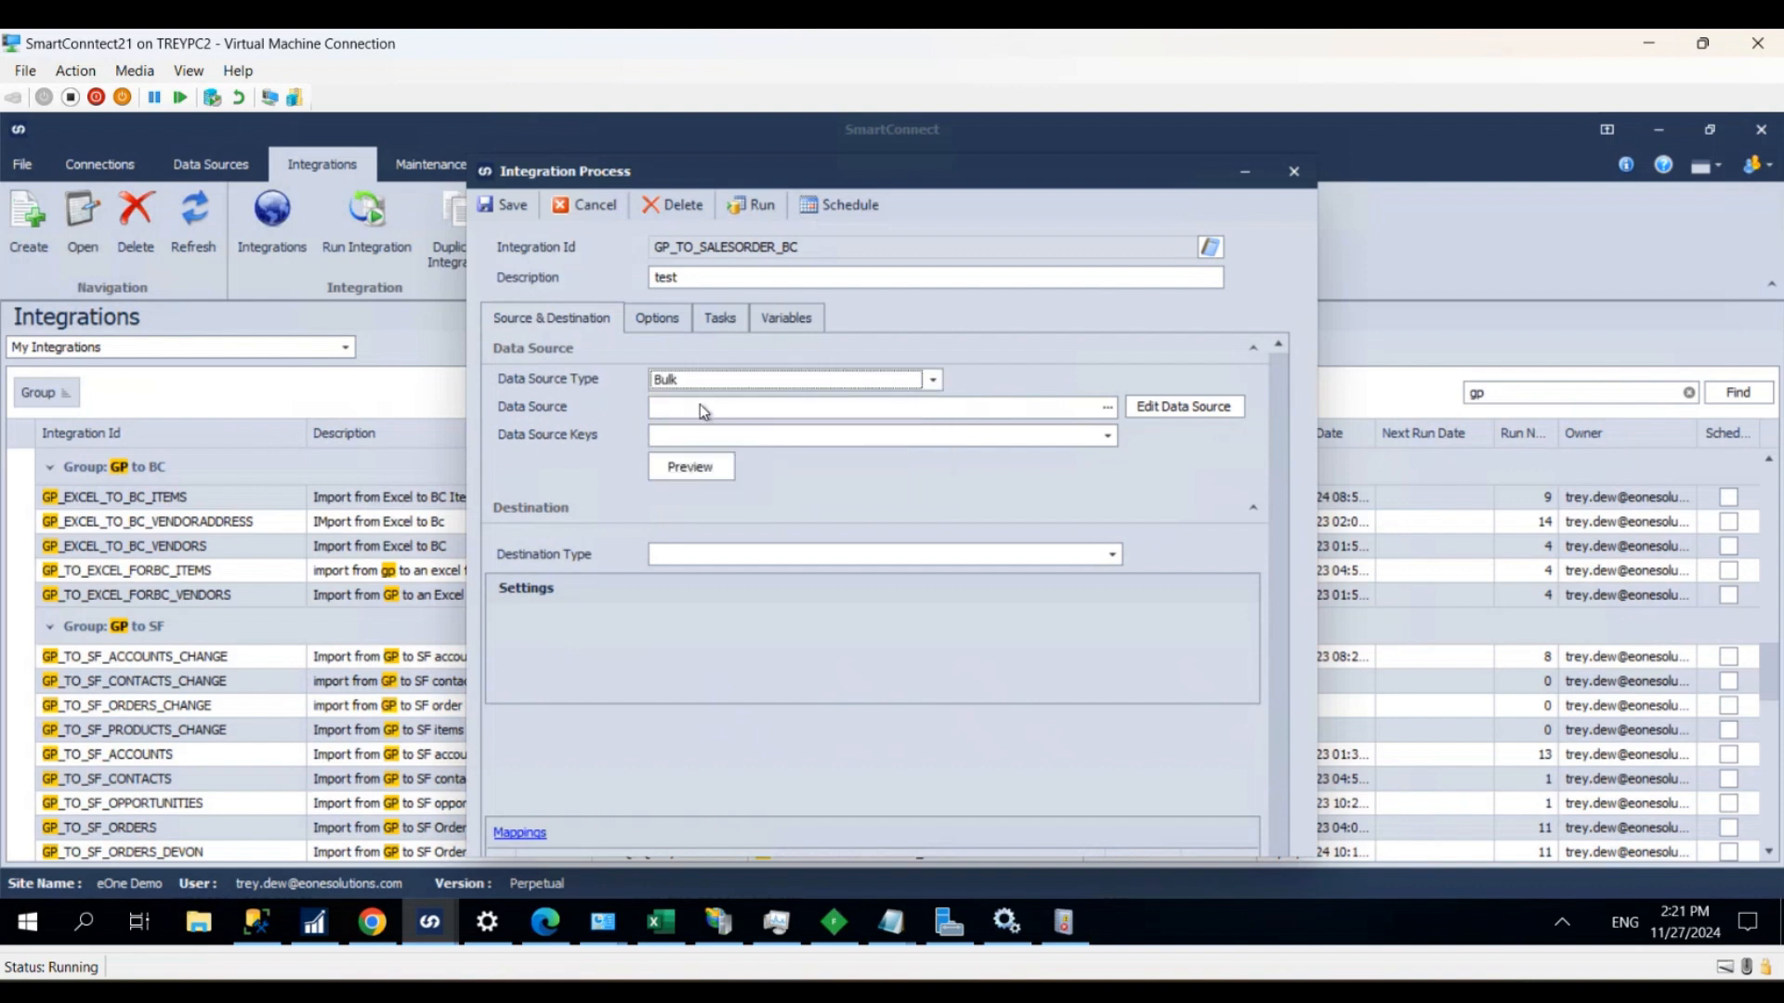
{"action": "left_click", "coordinate": [699, 404]}
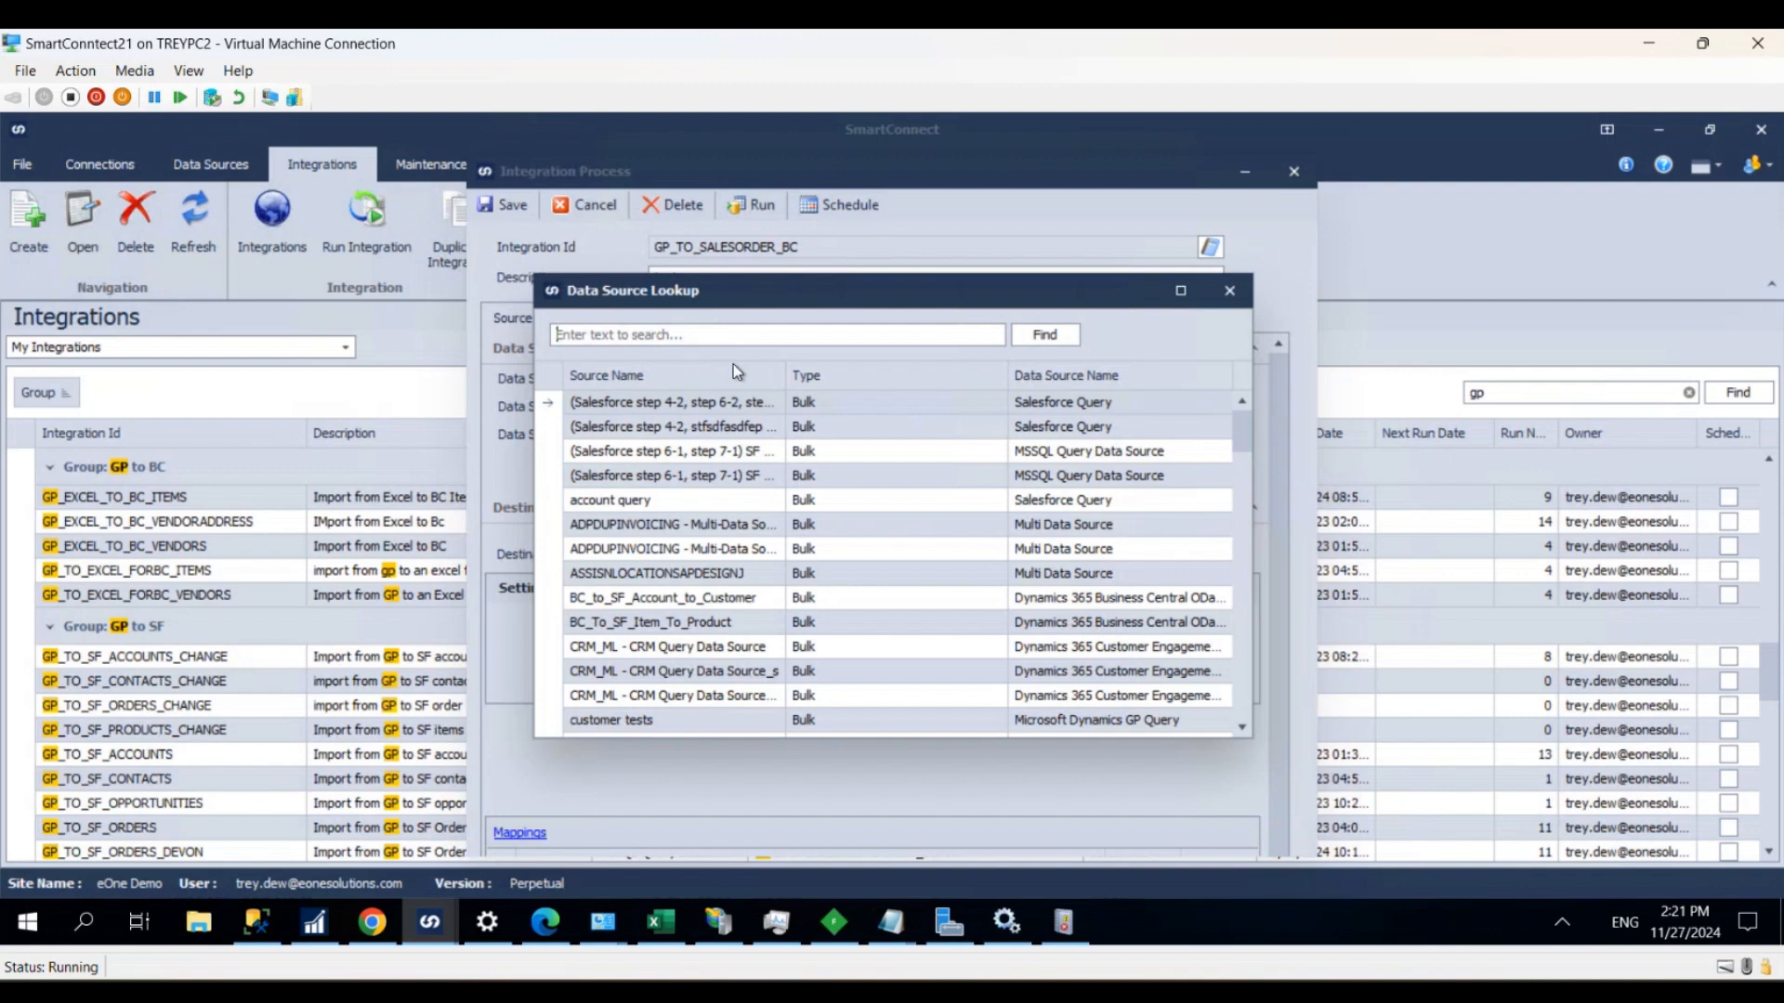
{"action": "type", "text": "gp-to"}
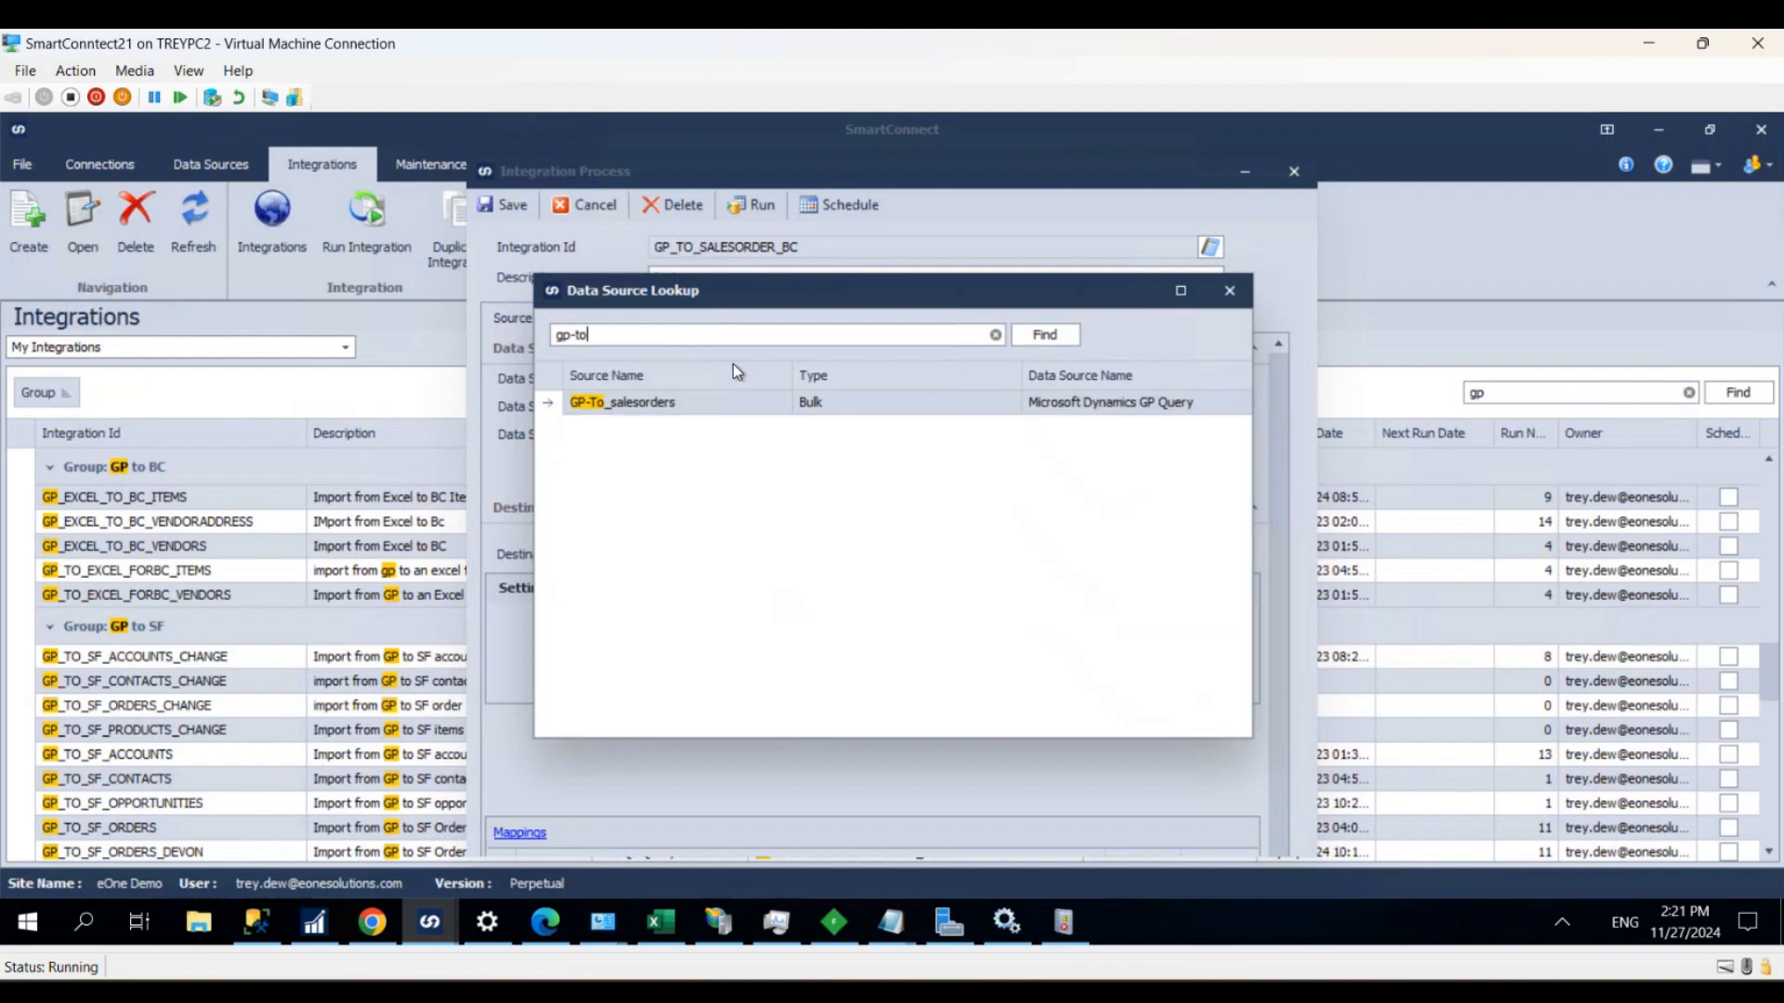
{"action": "double_click", "coordinate": [675, 405]}
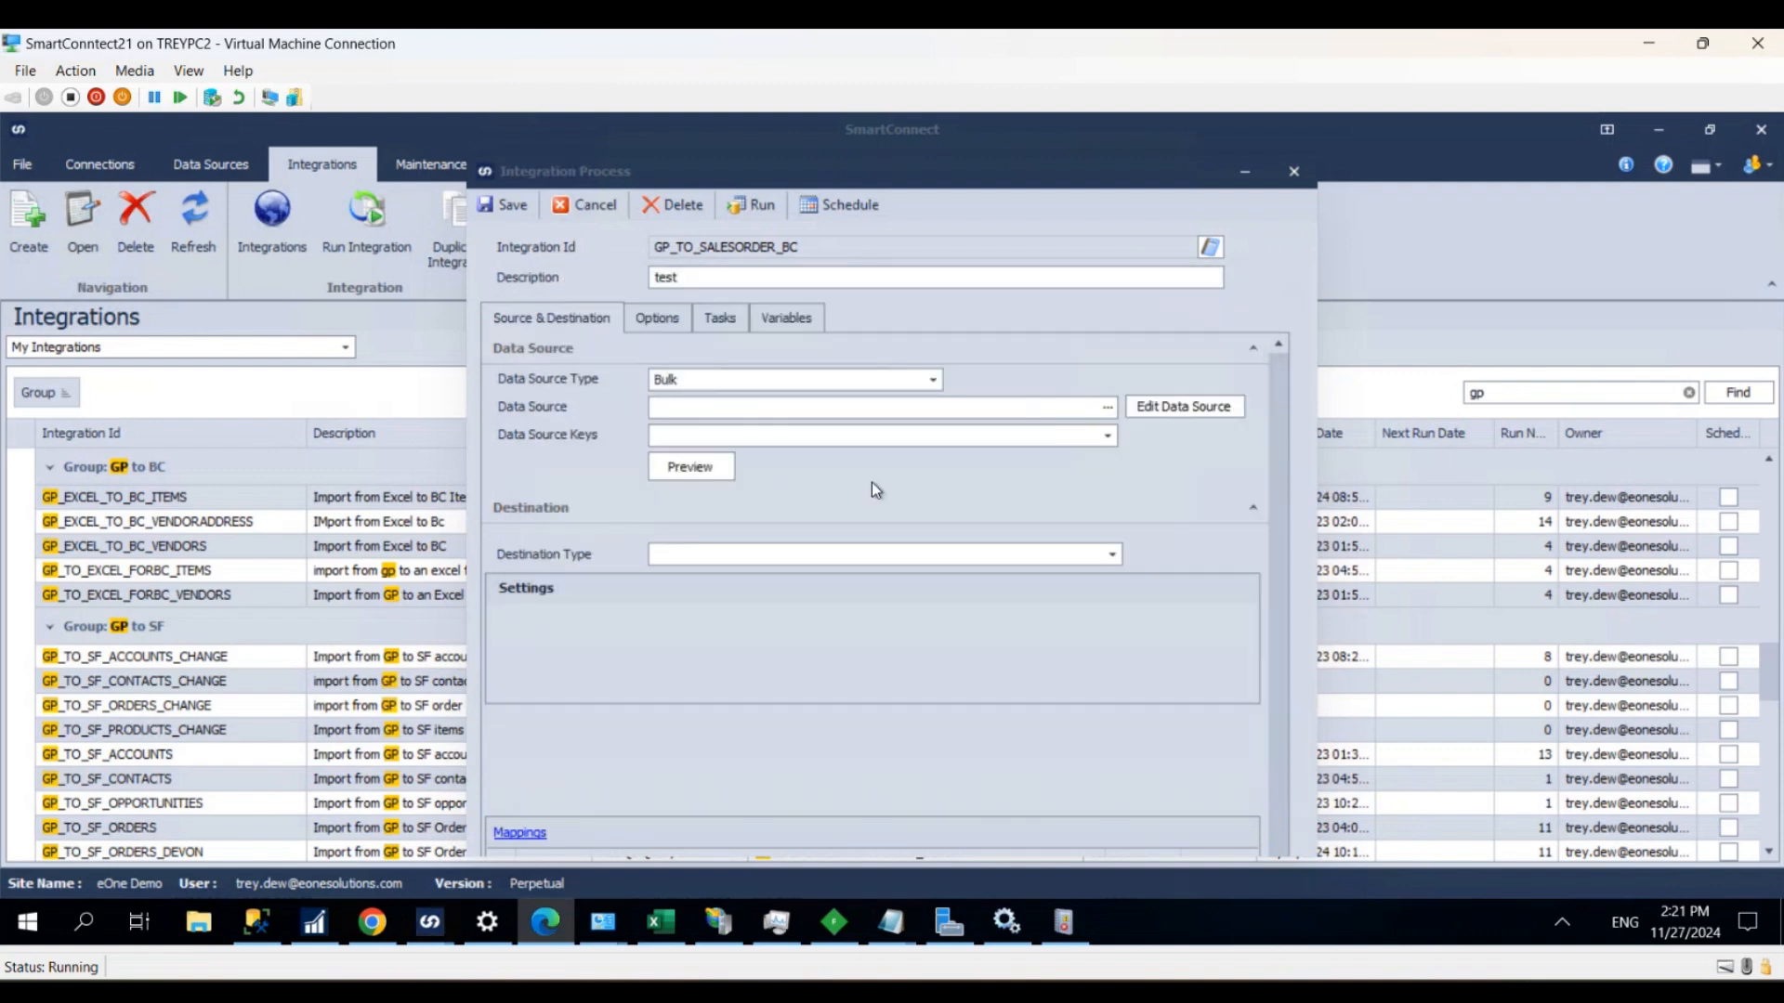
- Set SalesOrderNumber as the data source key and preview the source data
{"action": "left_click", "coordinate": [812, 437]}
{"action": "scroll", "coordinate": [788, 549], "scroll_direction": "down", "scroll_amount": 2}
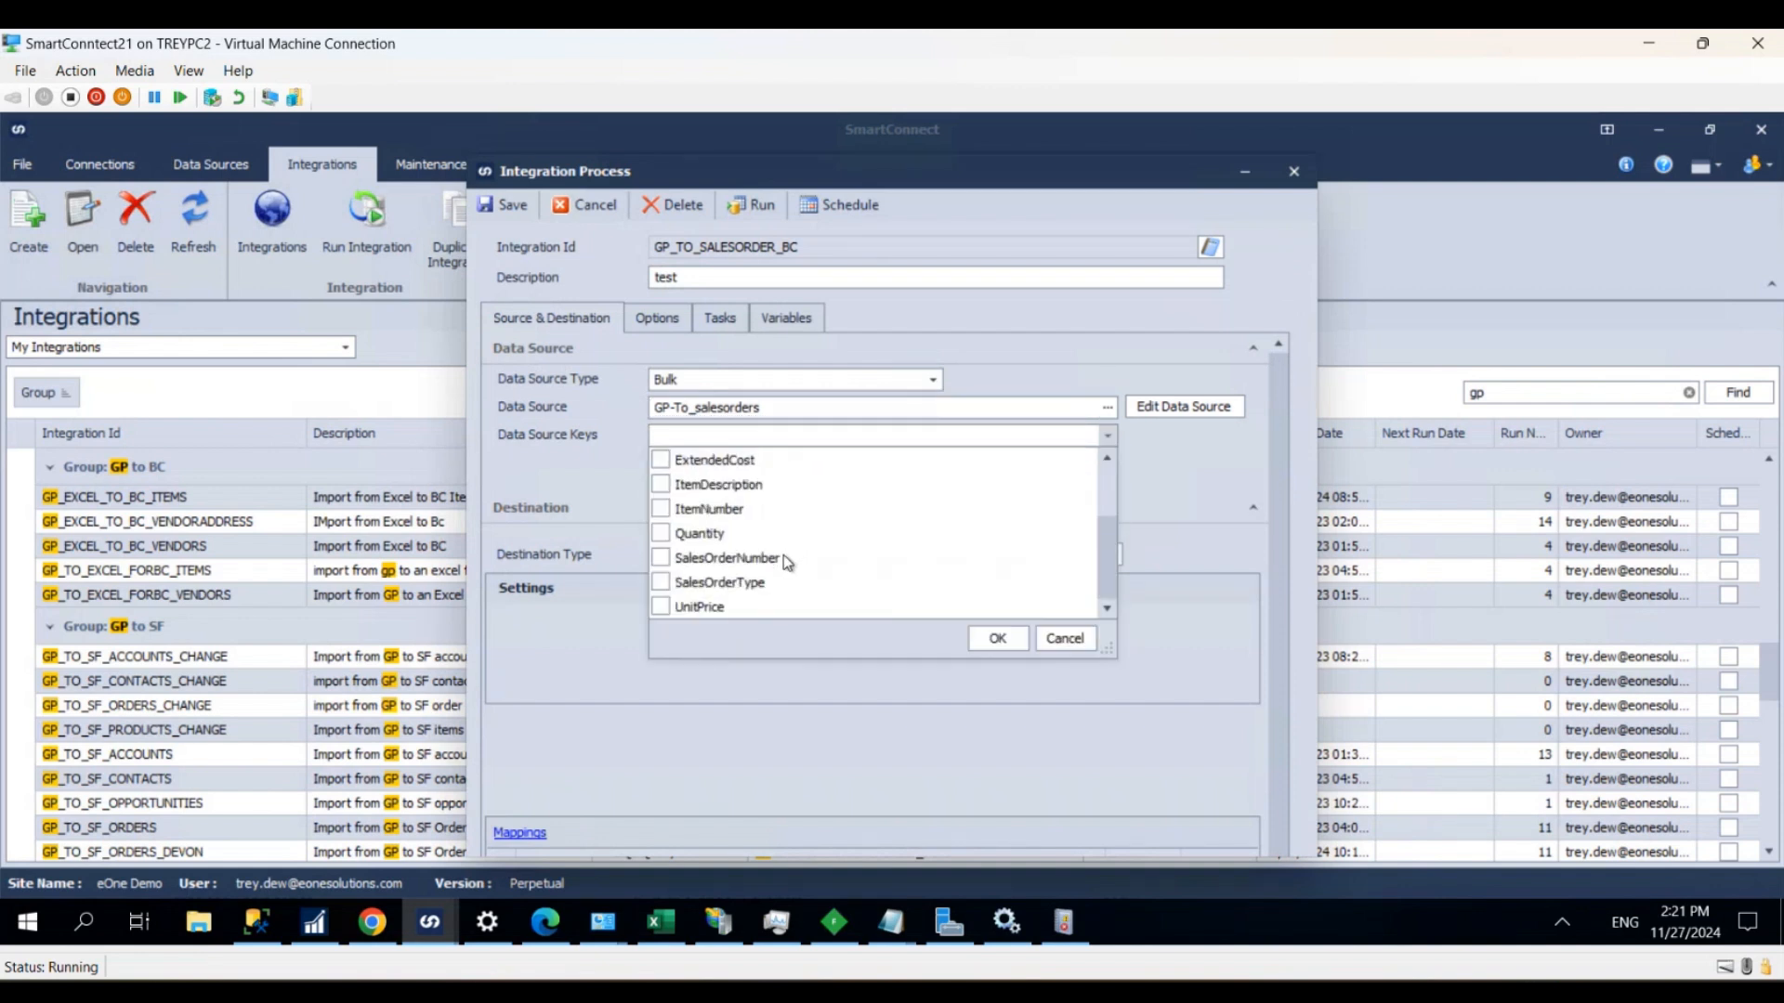
{"action": "left_click", "coordinate": [661, 557]}
{"action": "left_click", "coordinate": [997, 638]}
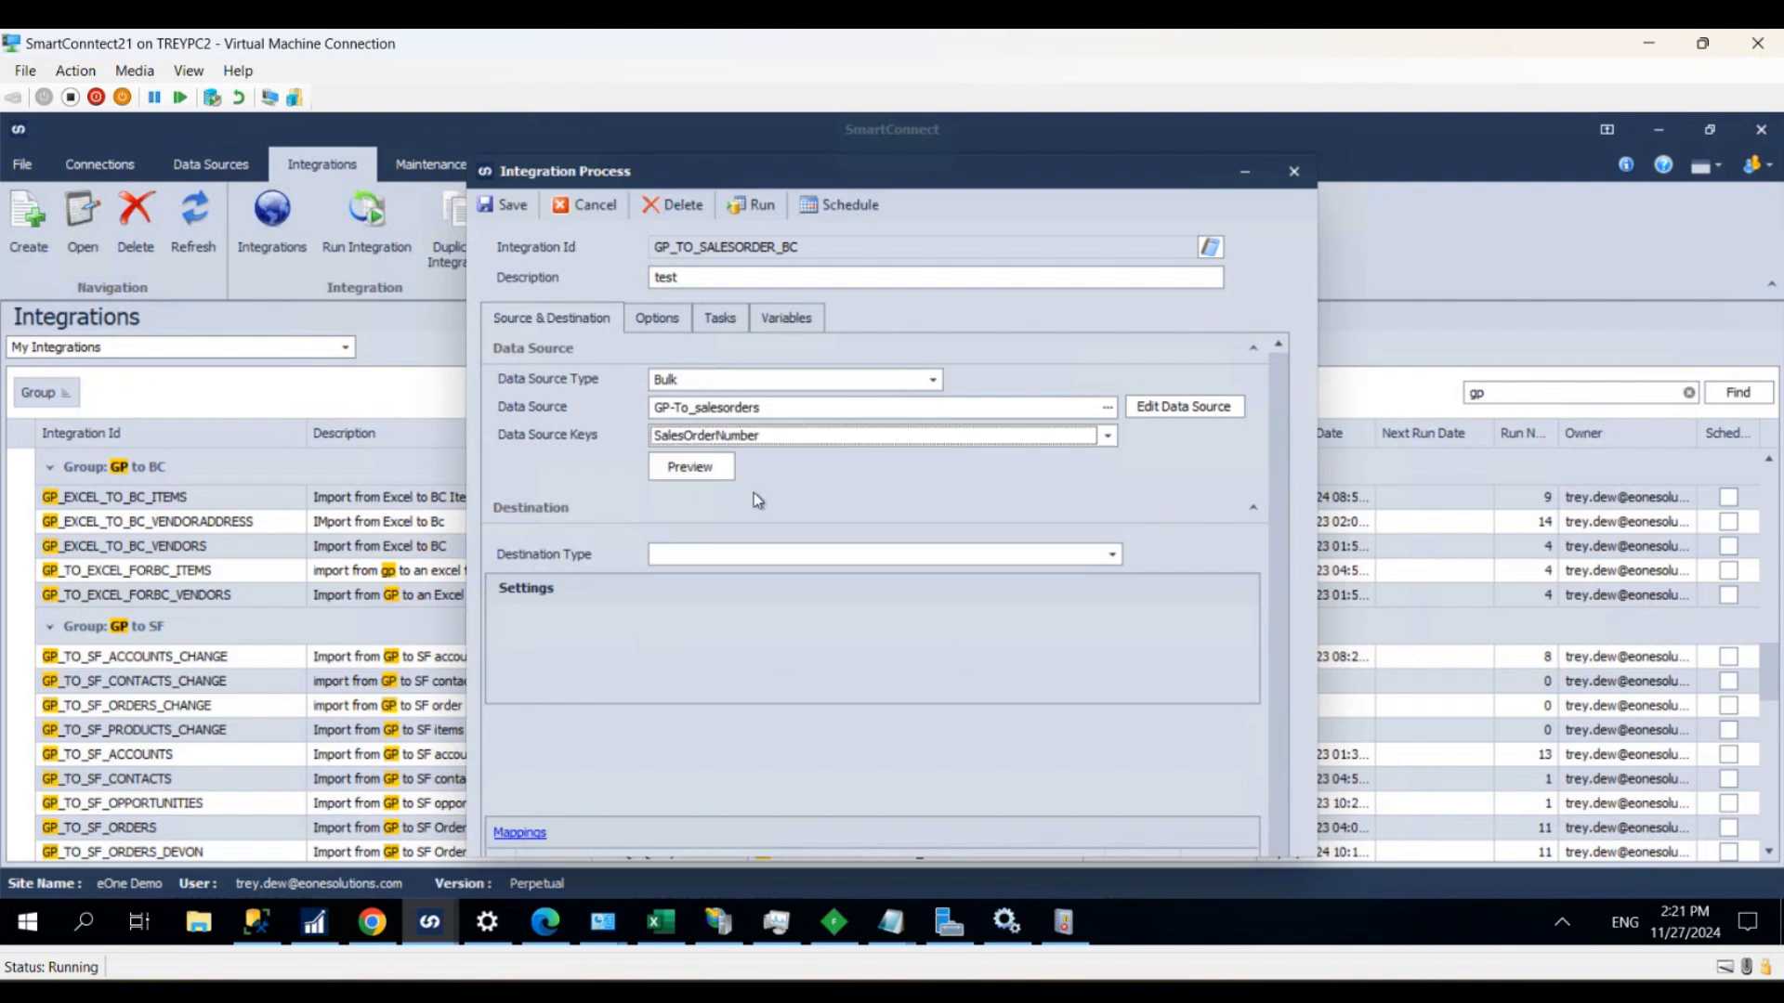
{"action": "left_click", "coordinate": [699, 466]}
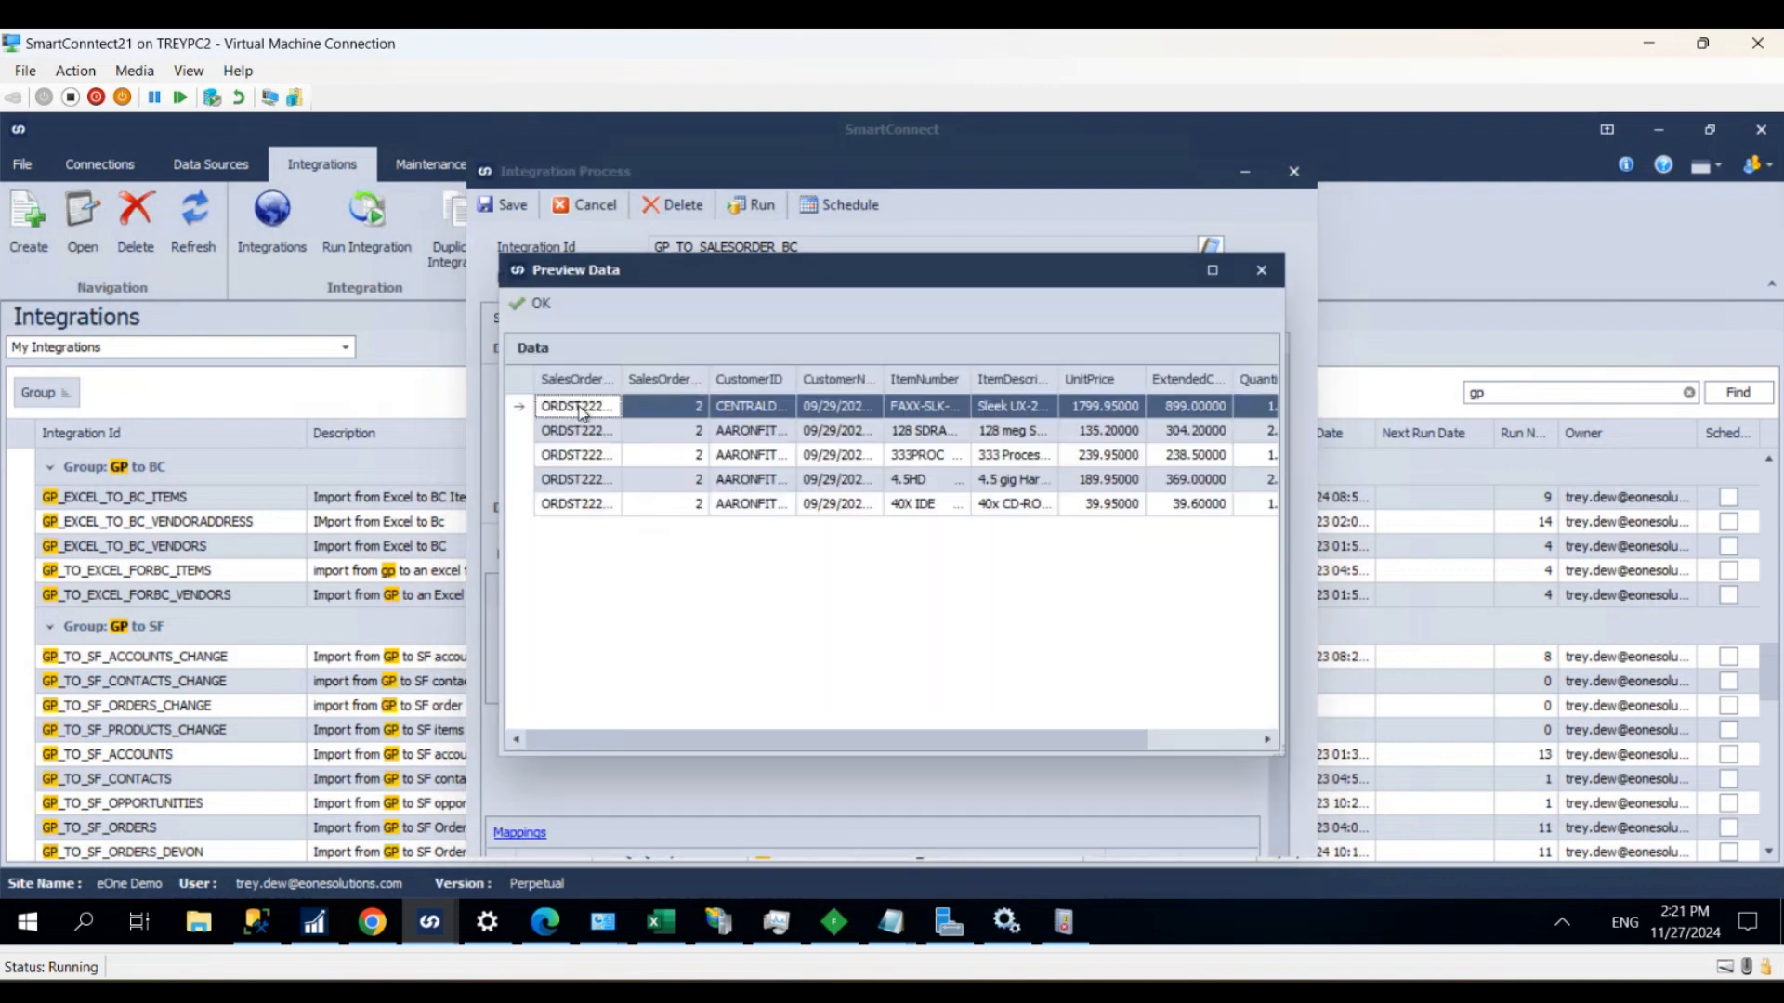
{"action": "left_click", "coordinate": [541, 306]}
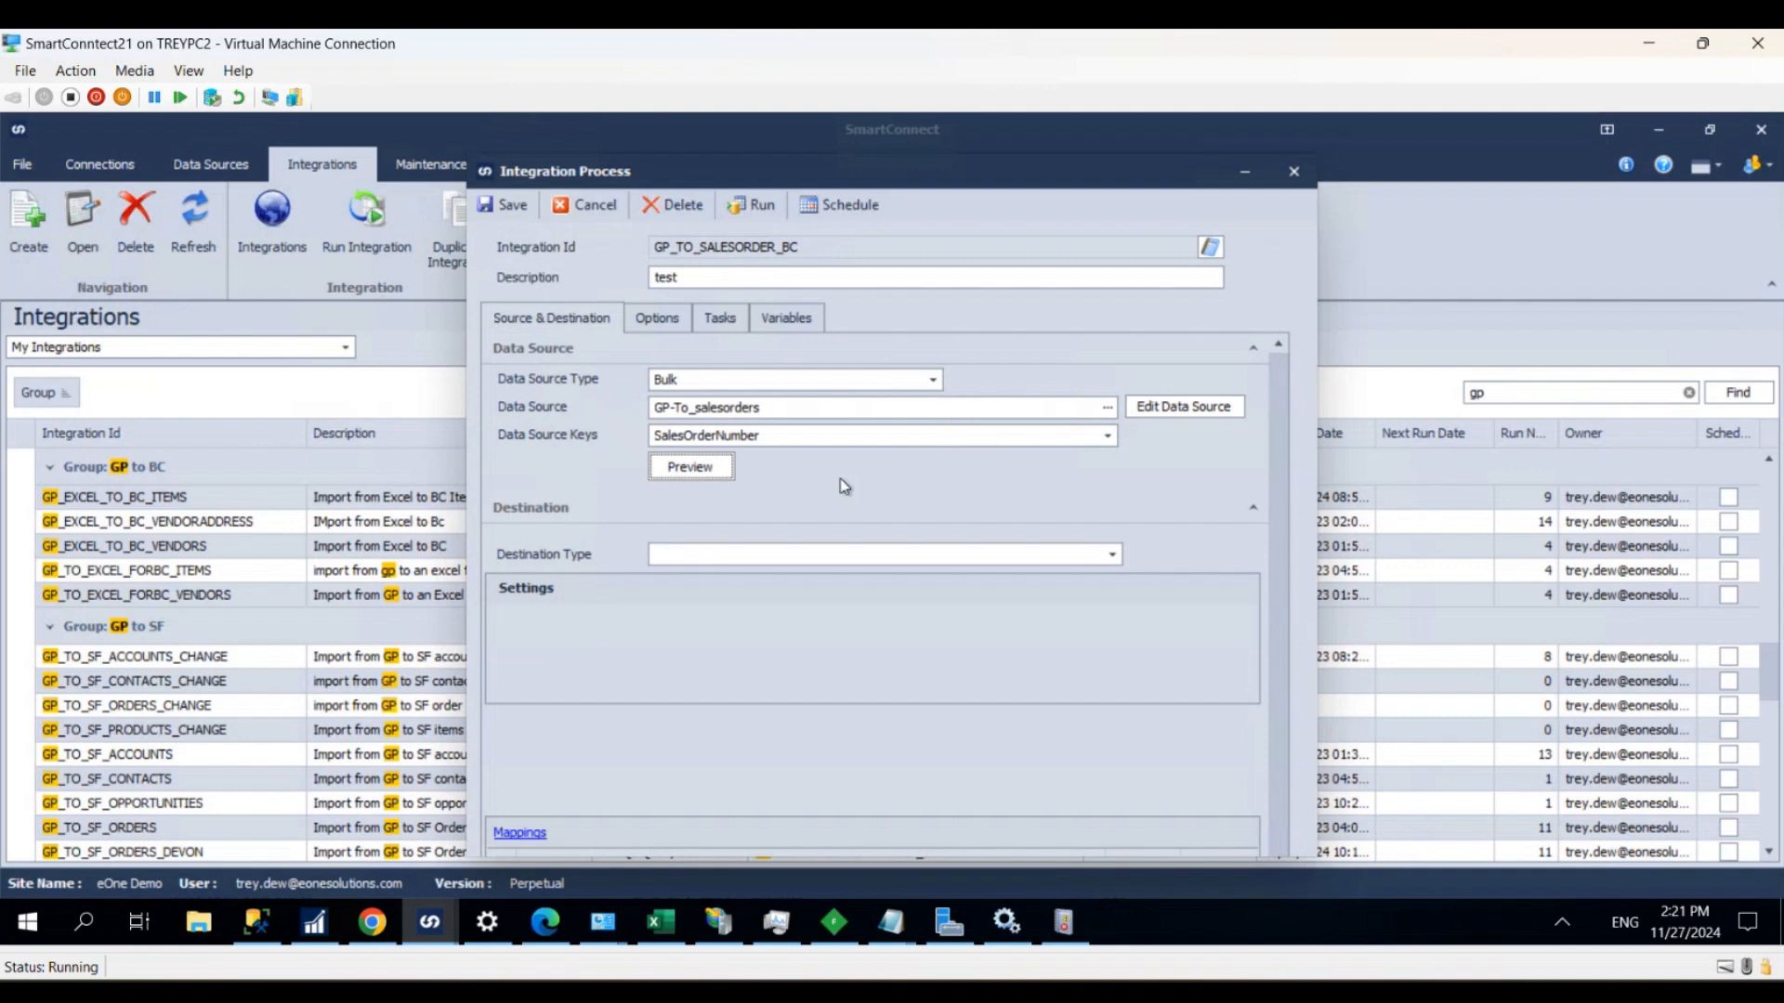
- Set the destination type to Dynamics 365 Business Central OData with the Central Business Templates instance
{"action": "left_click", "coordinate": [689, 557]}
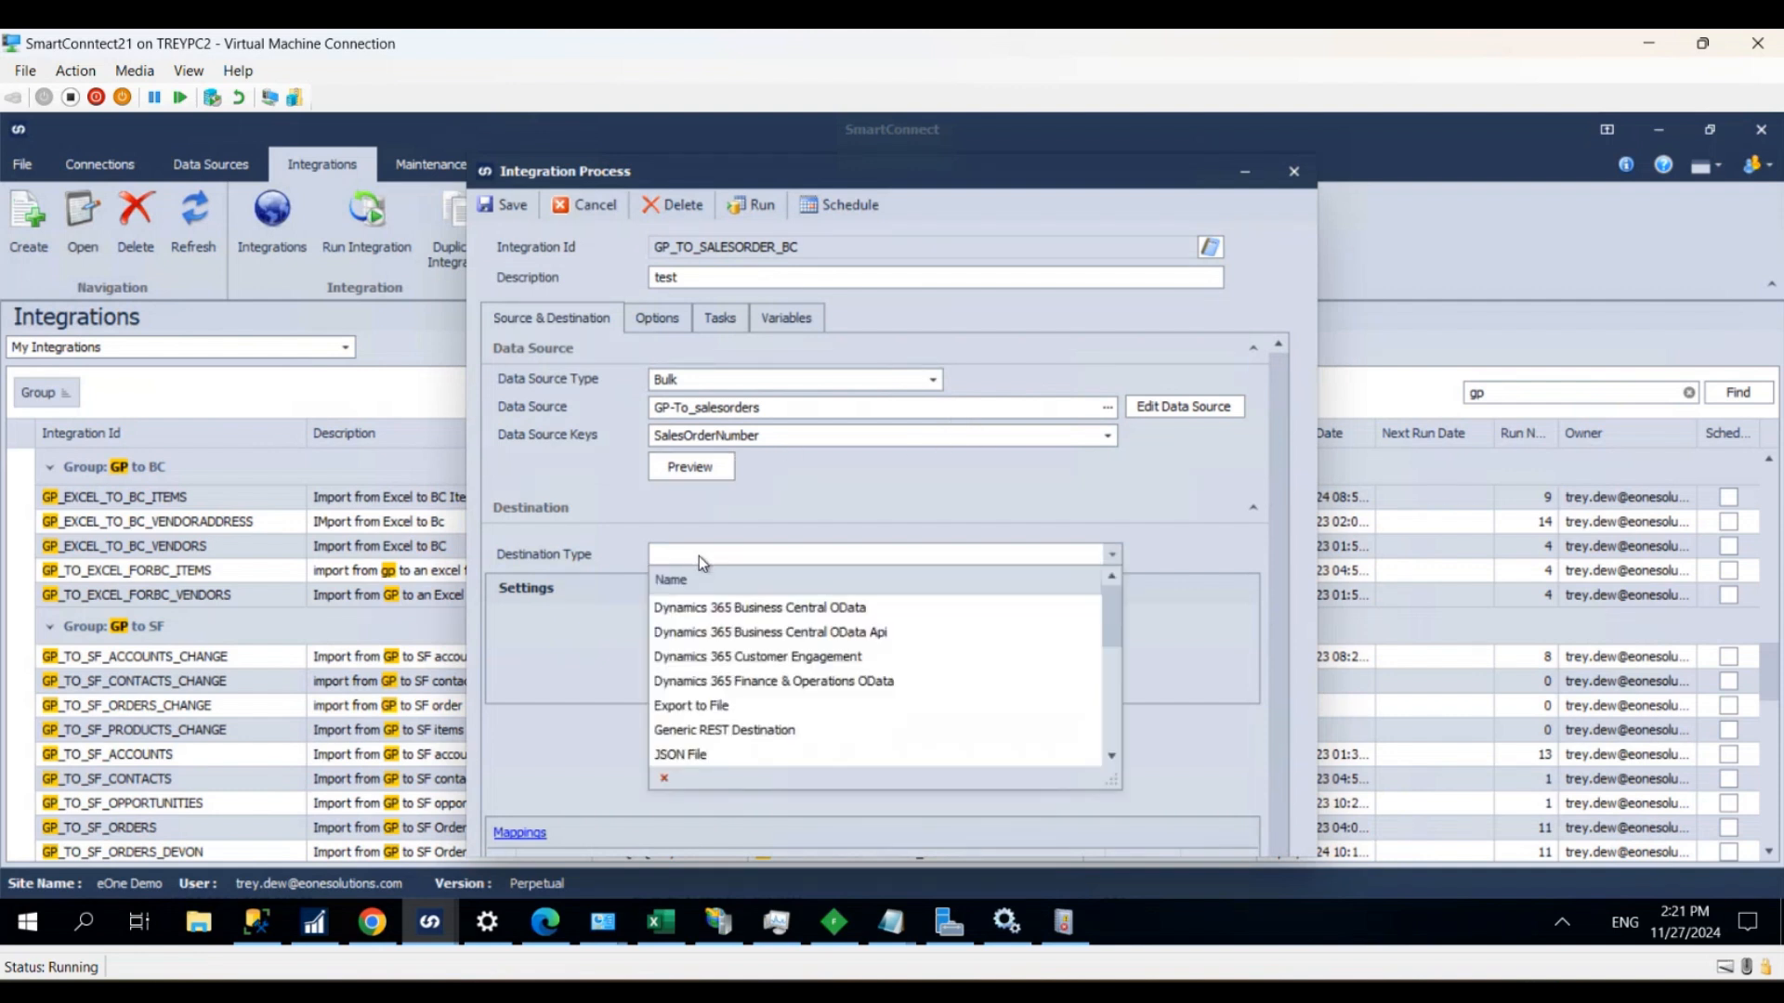
{"action": "left_click", "coordinate": [812, 612]}
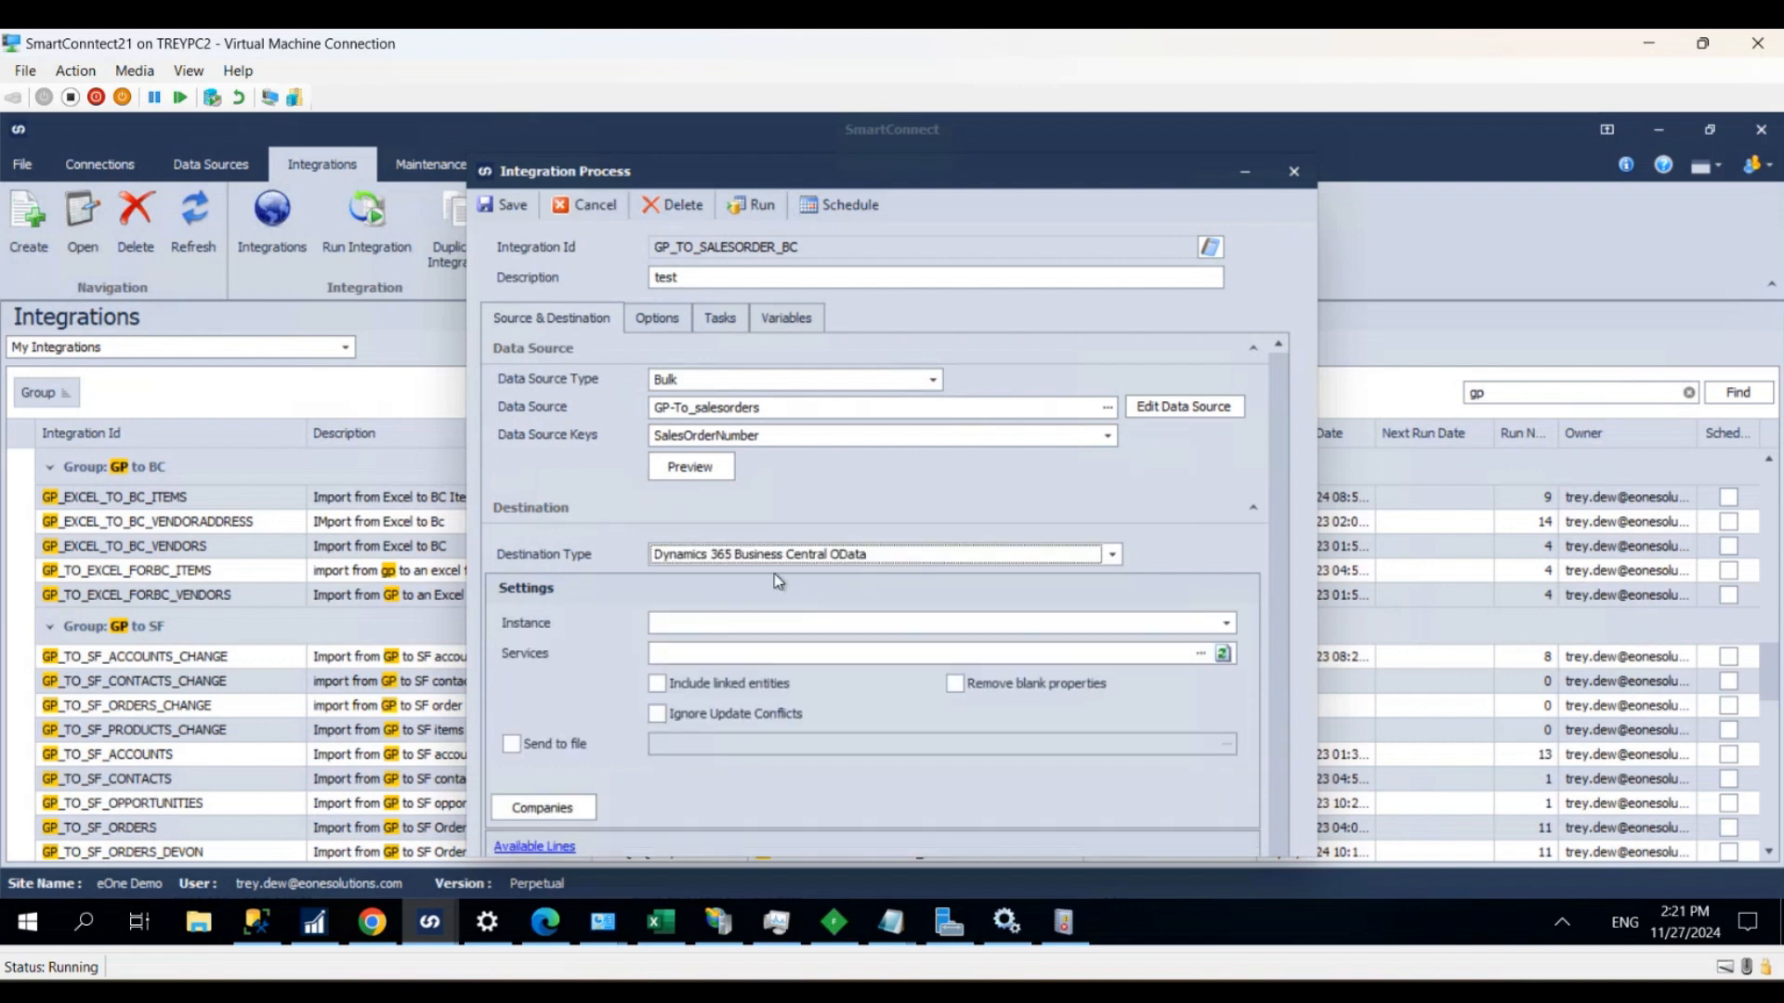
{"action": "left_click", "coordinate": [739, 620]}
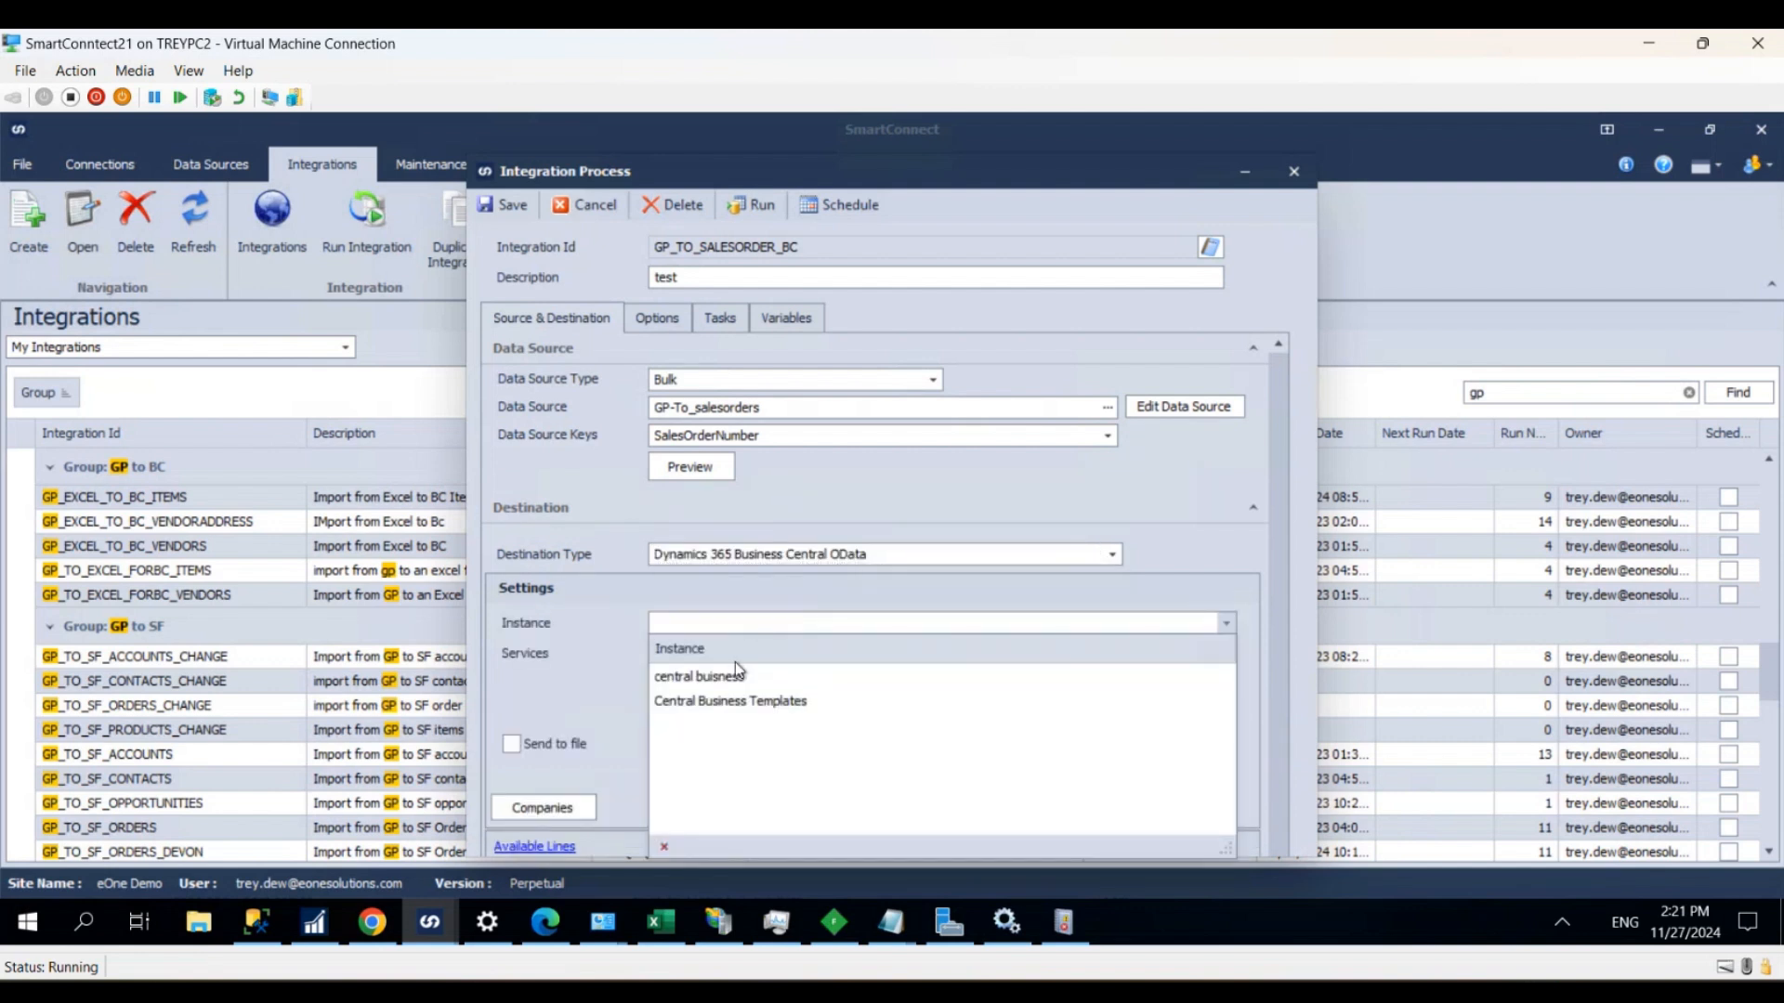
{"action": "left_click", "coordinate": [743, 701]}
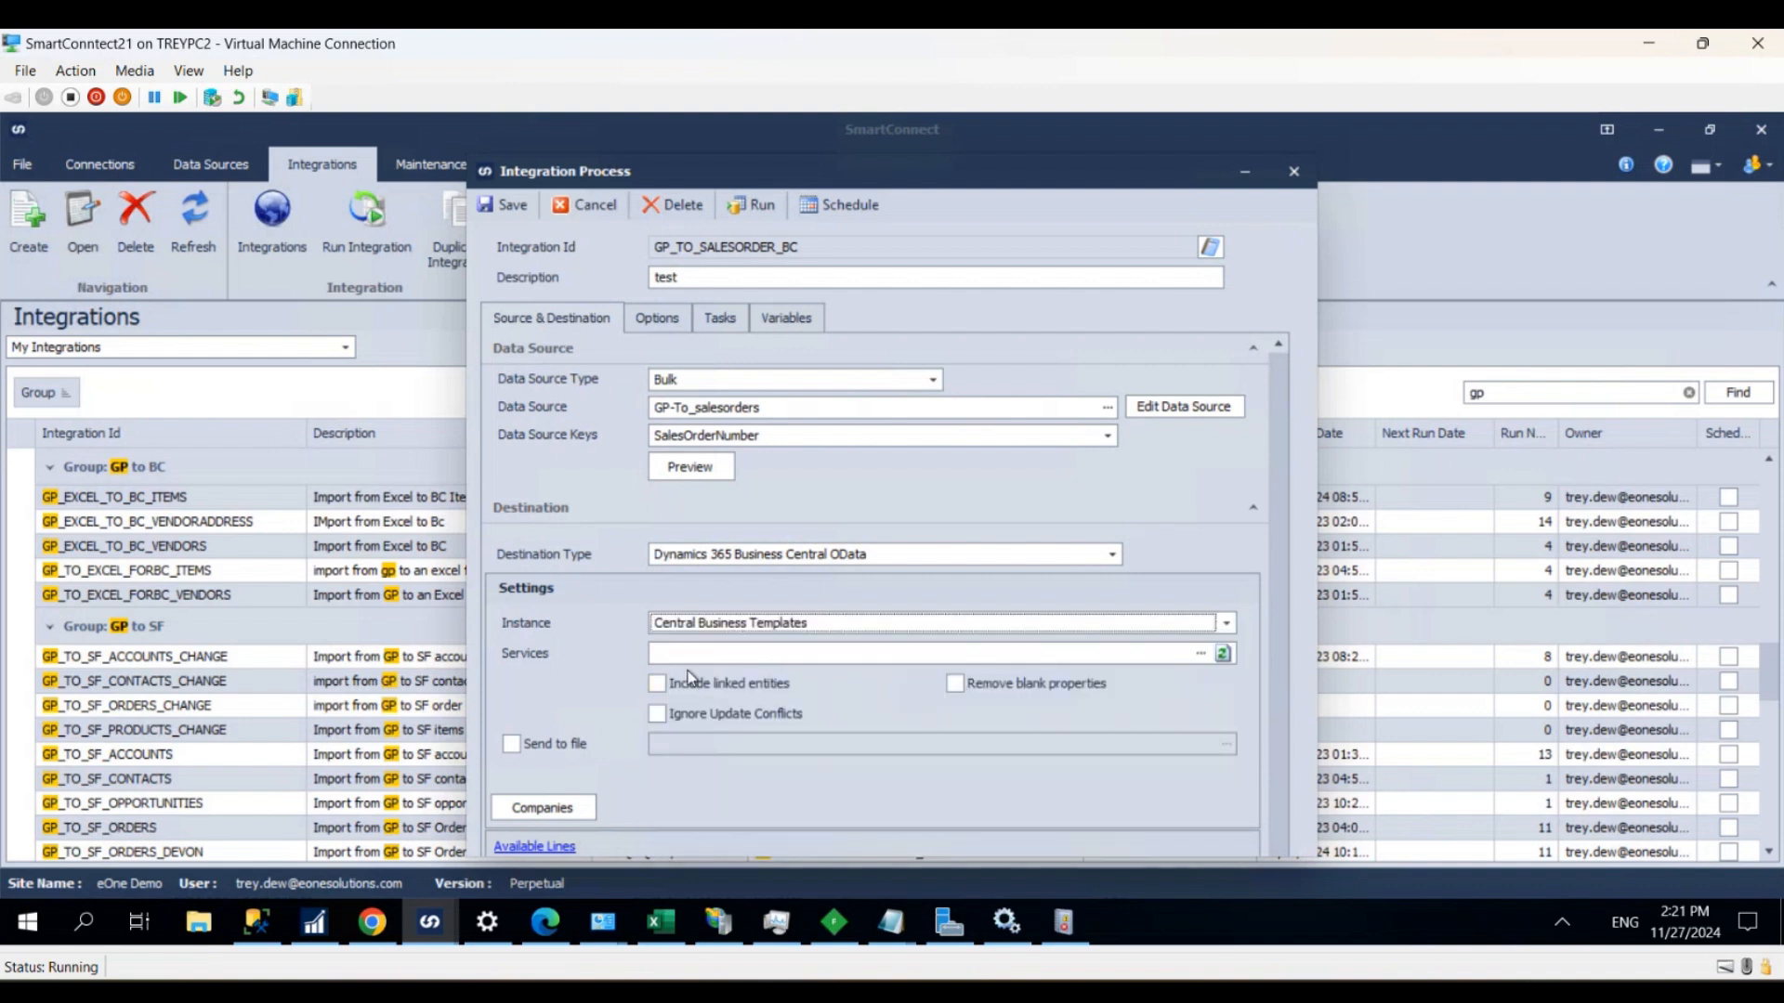
- Search the services for "salesorder", select the SalesOrder service for the destination and include its linked entities
{"action": "left_click", "coordinate": [661, 655]}
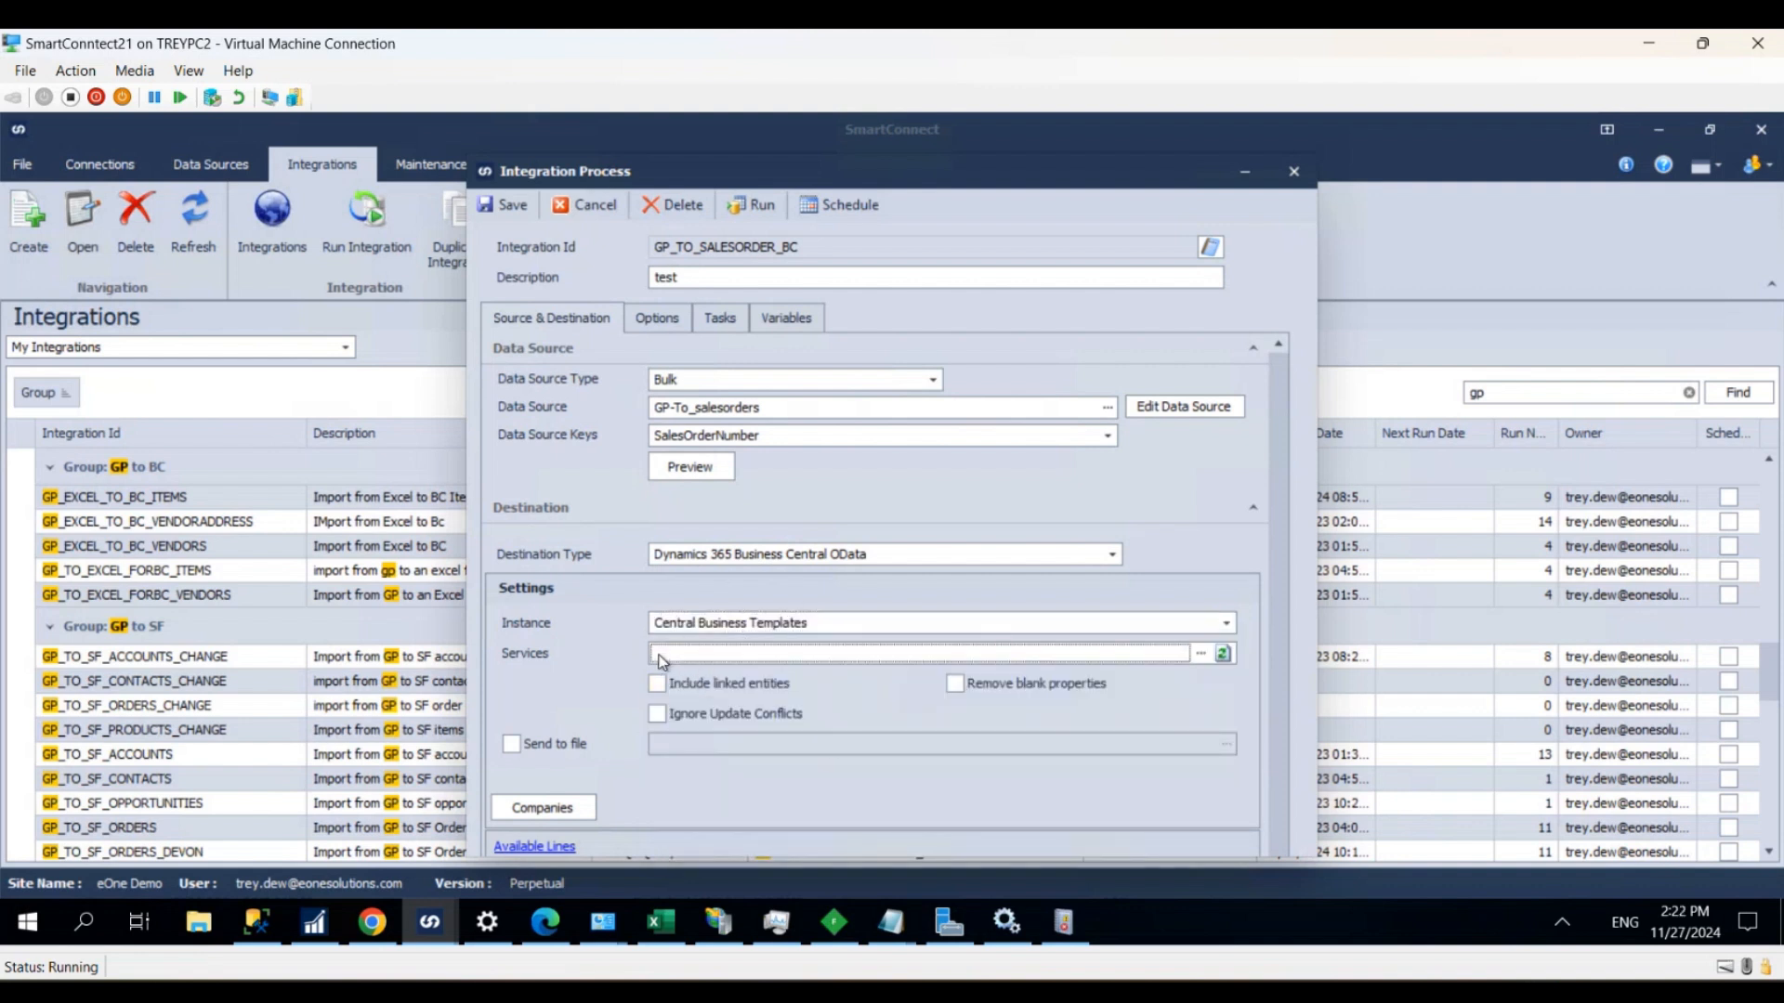
{"action": "double_click", "coordinate": [712, 657]}
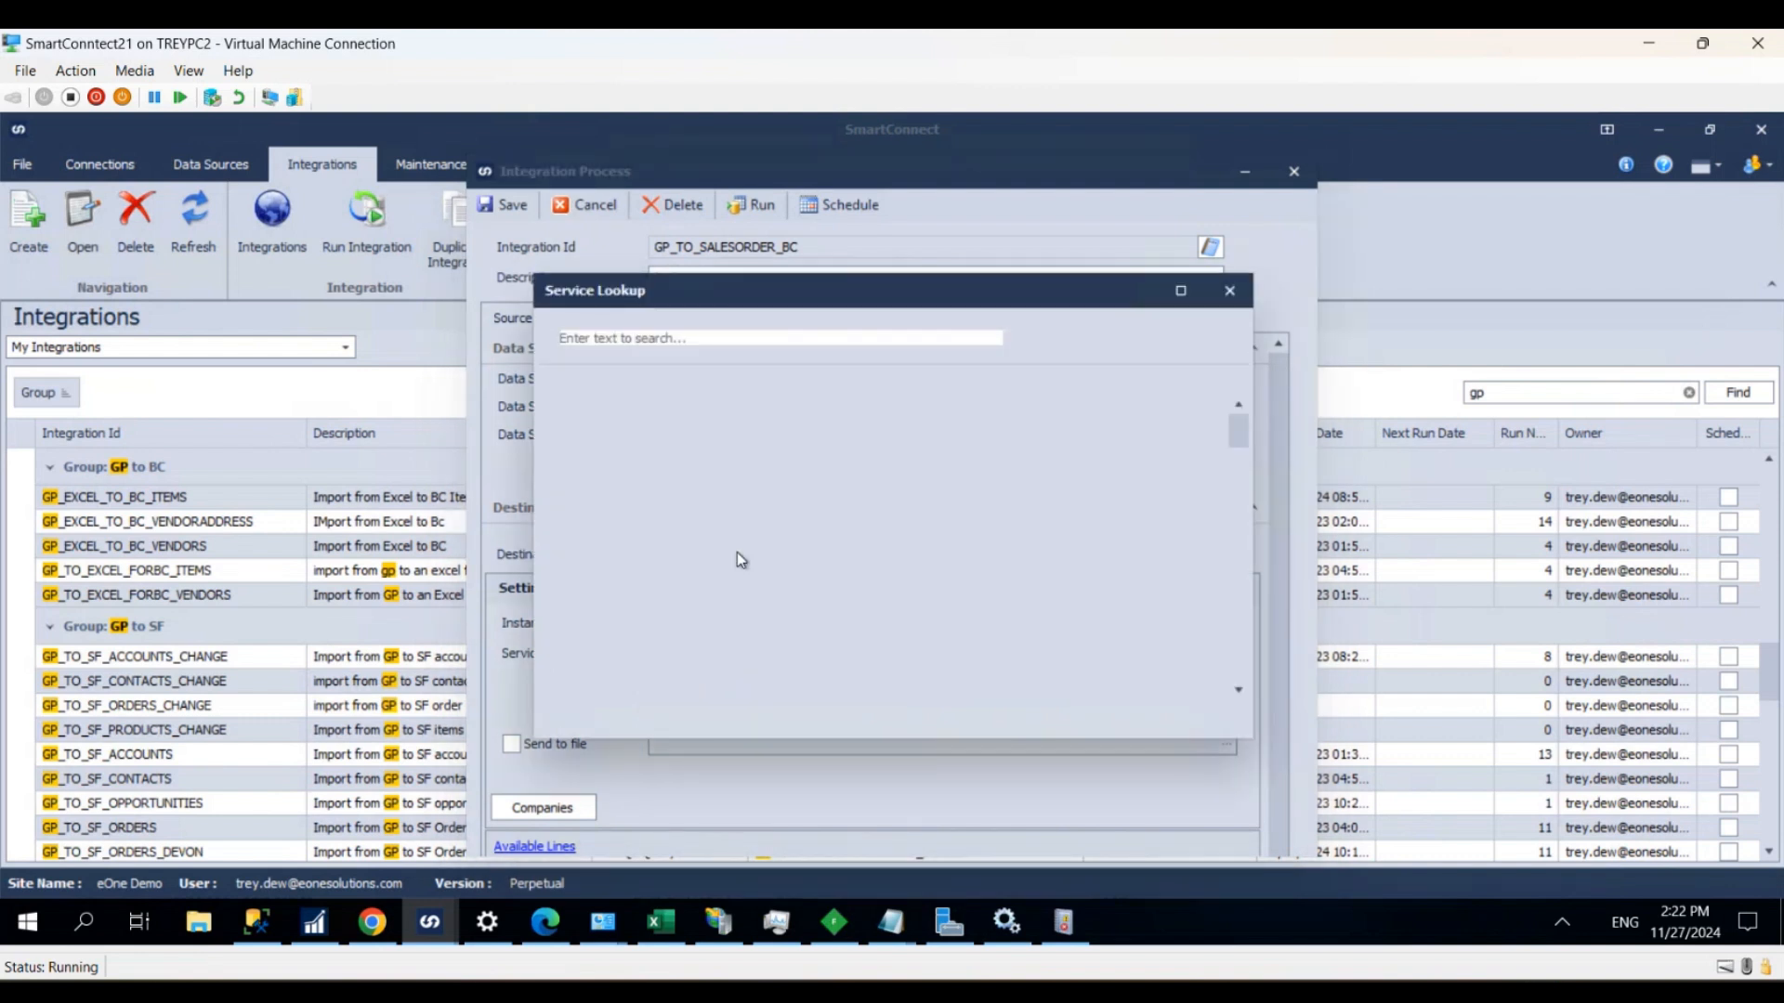
{"action": "type", "text": "salesorder"}
{"action": "key", "text": "Return"}
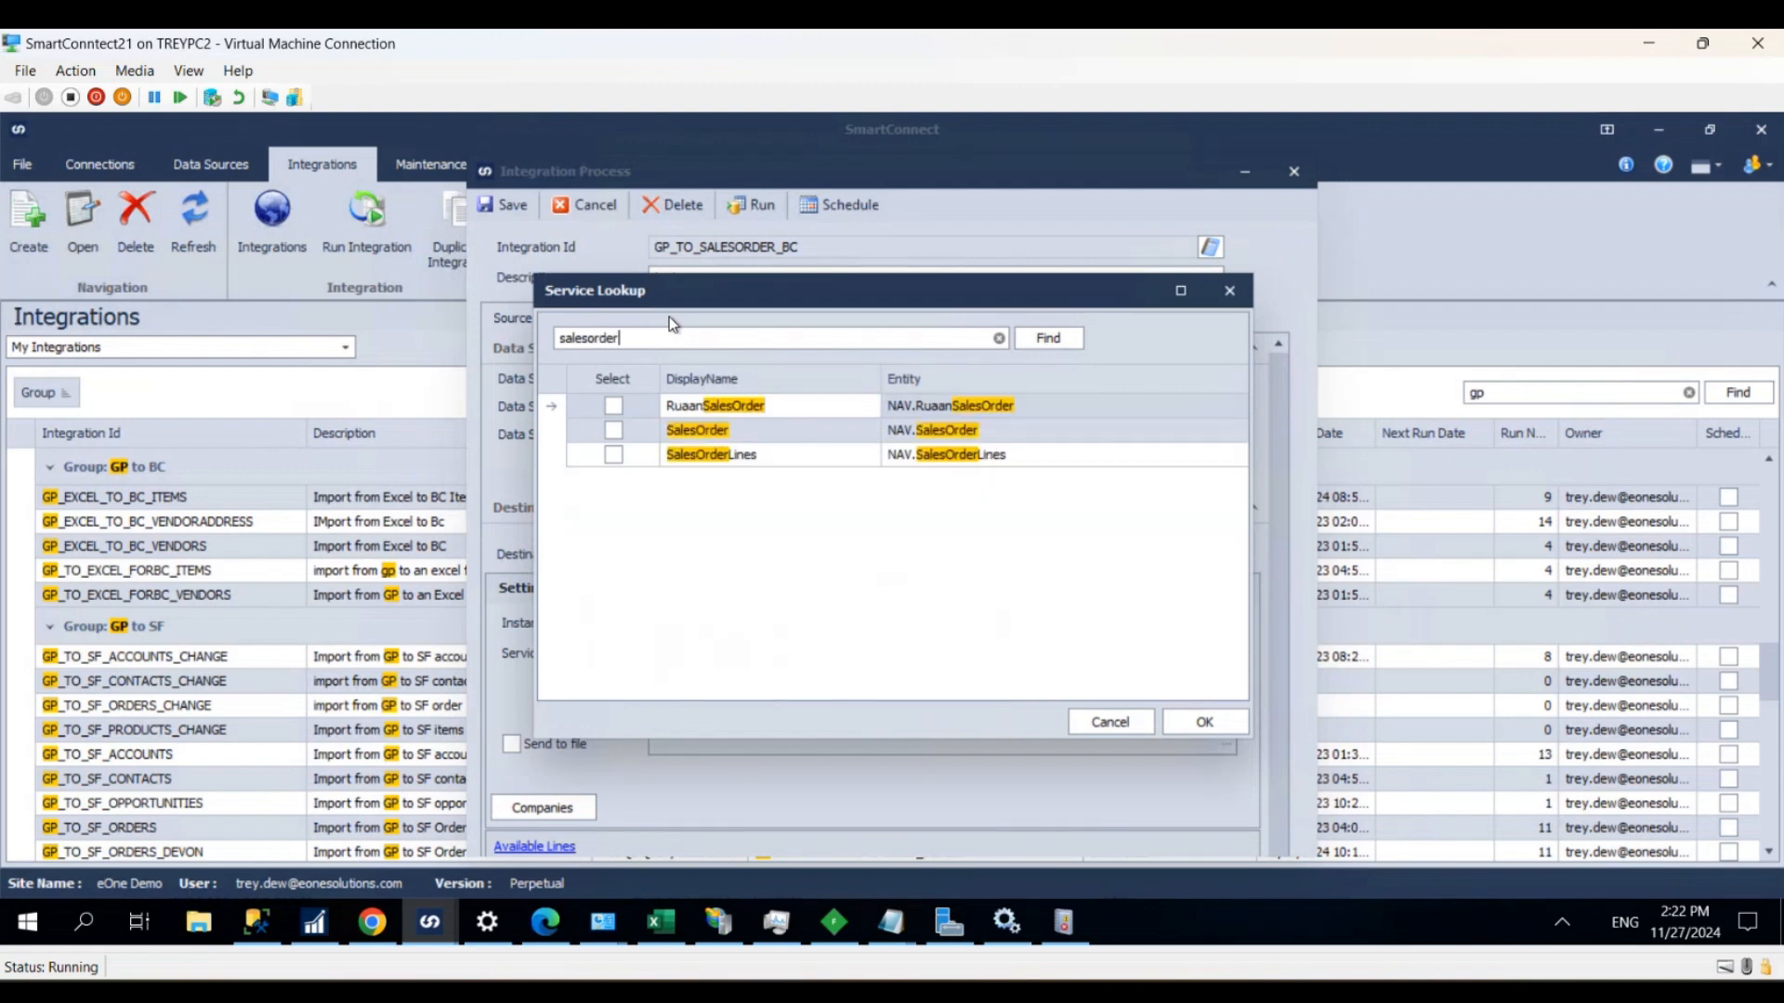
{"action": "left_click", "coordinate": [613, 431]}
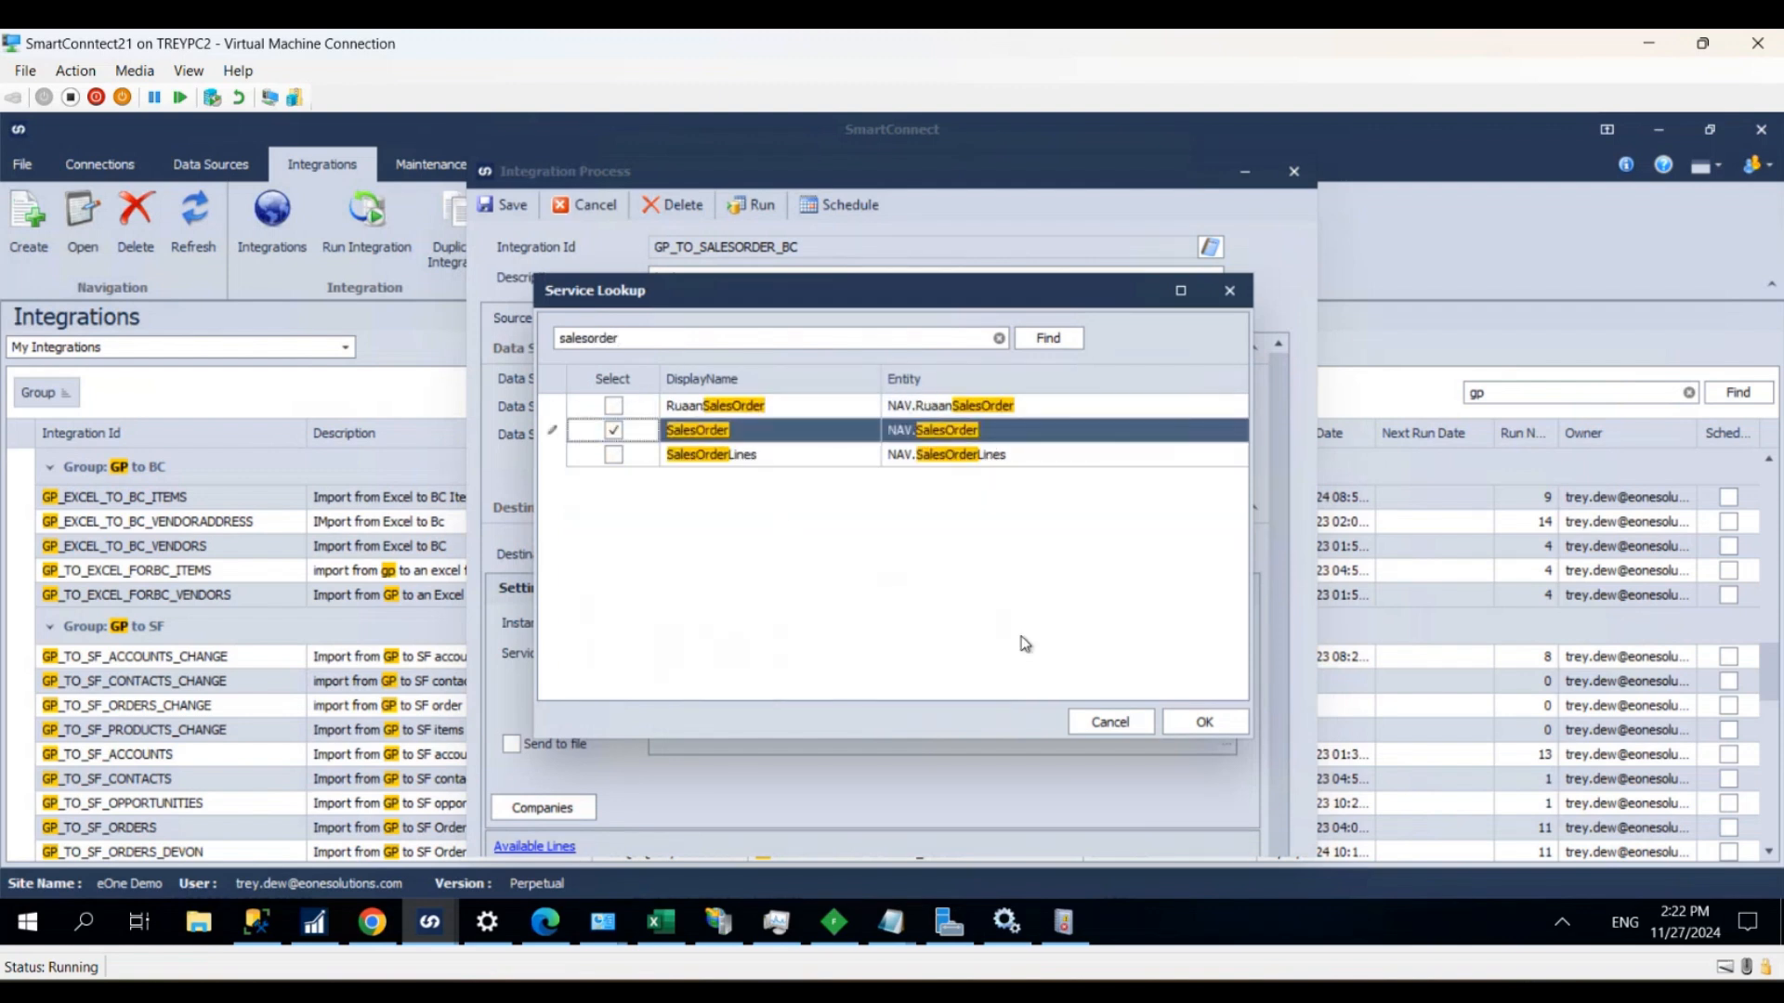
{"action": "left_click", "coordinate": [1184, 722]}
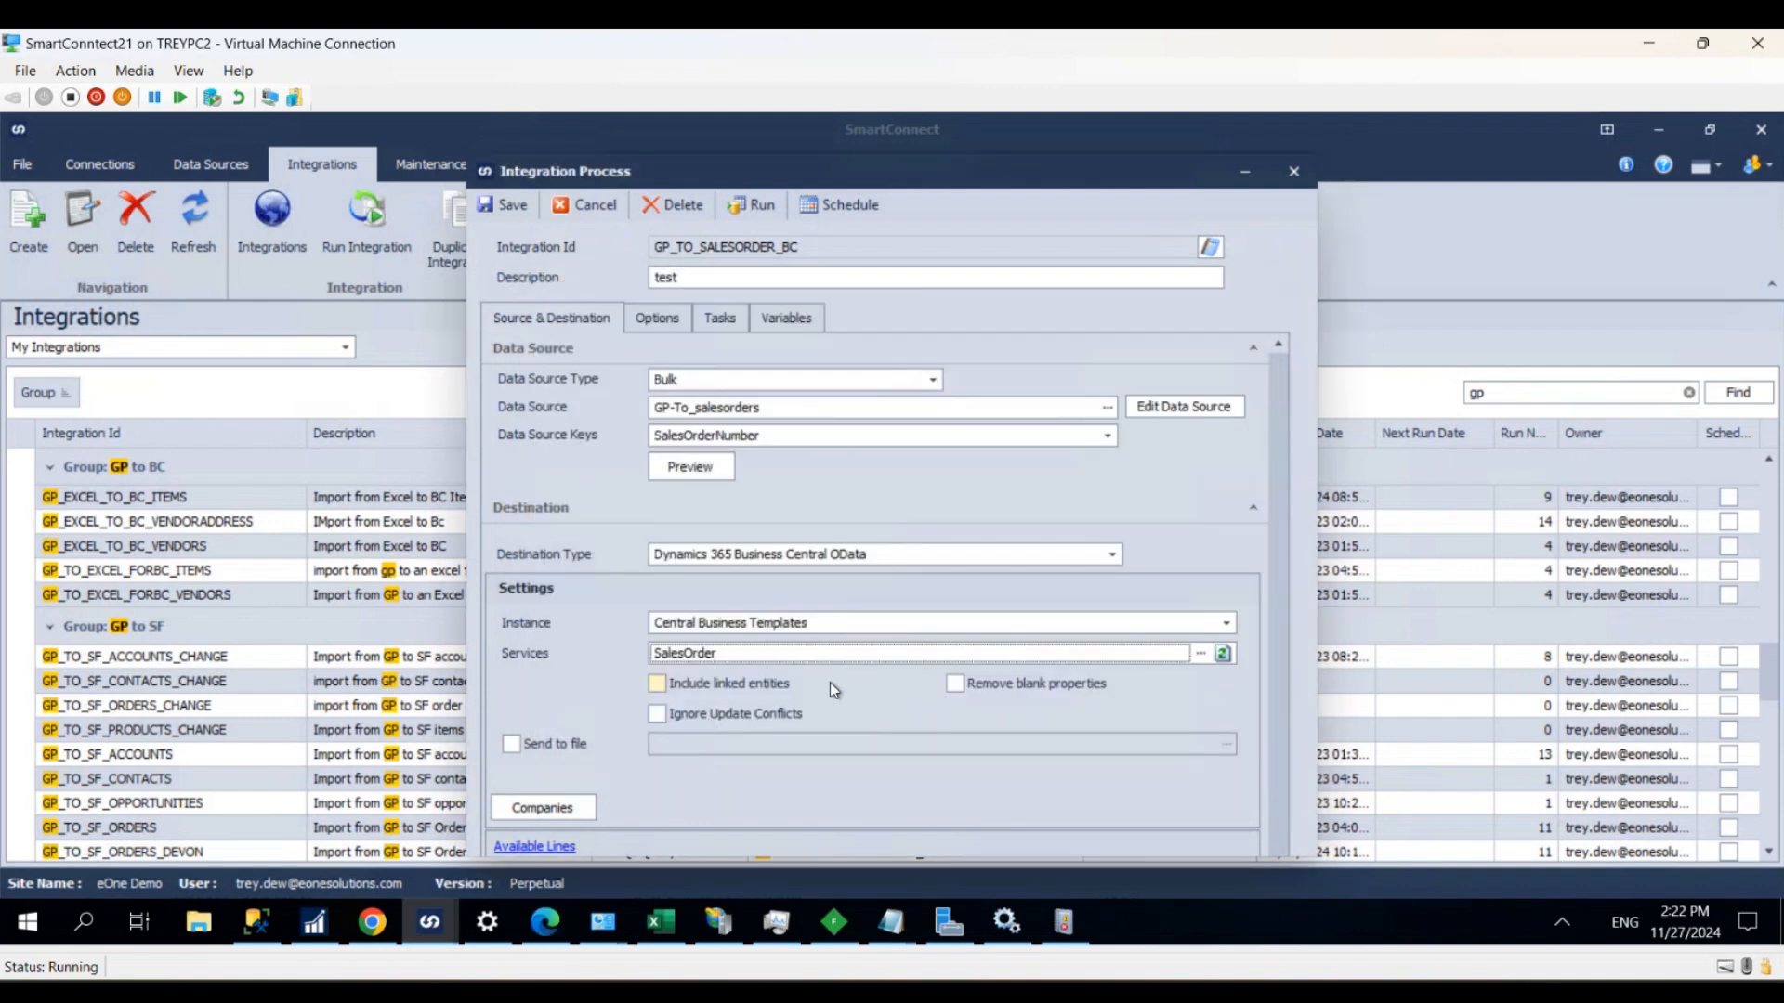
{"action": "left_click", "coordinate": [658, 685]}
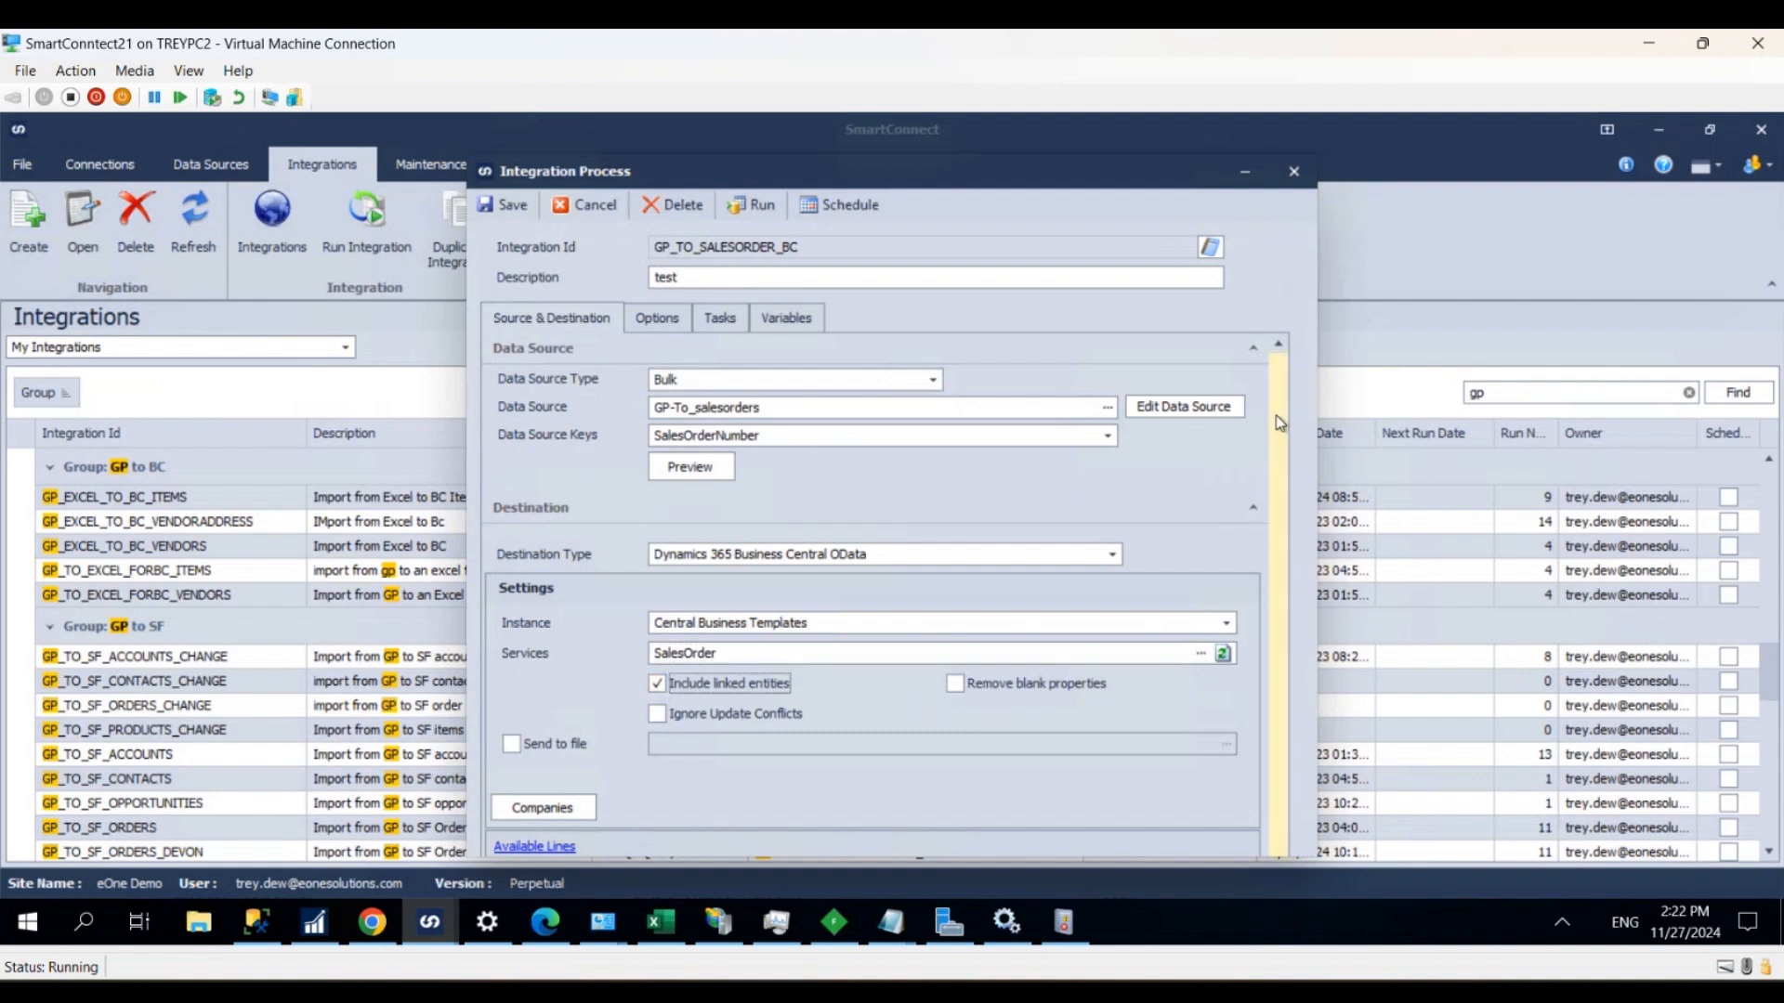
- Open the mapping of the SalesOrder line and map the SalesOrderNumber source column to the No destination column
{"action": "scroll", "coordinate": [1265, 526], "scroll_direction": "down", "scroll_amount": 2}
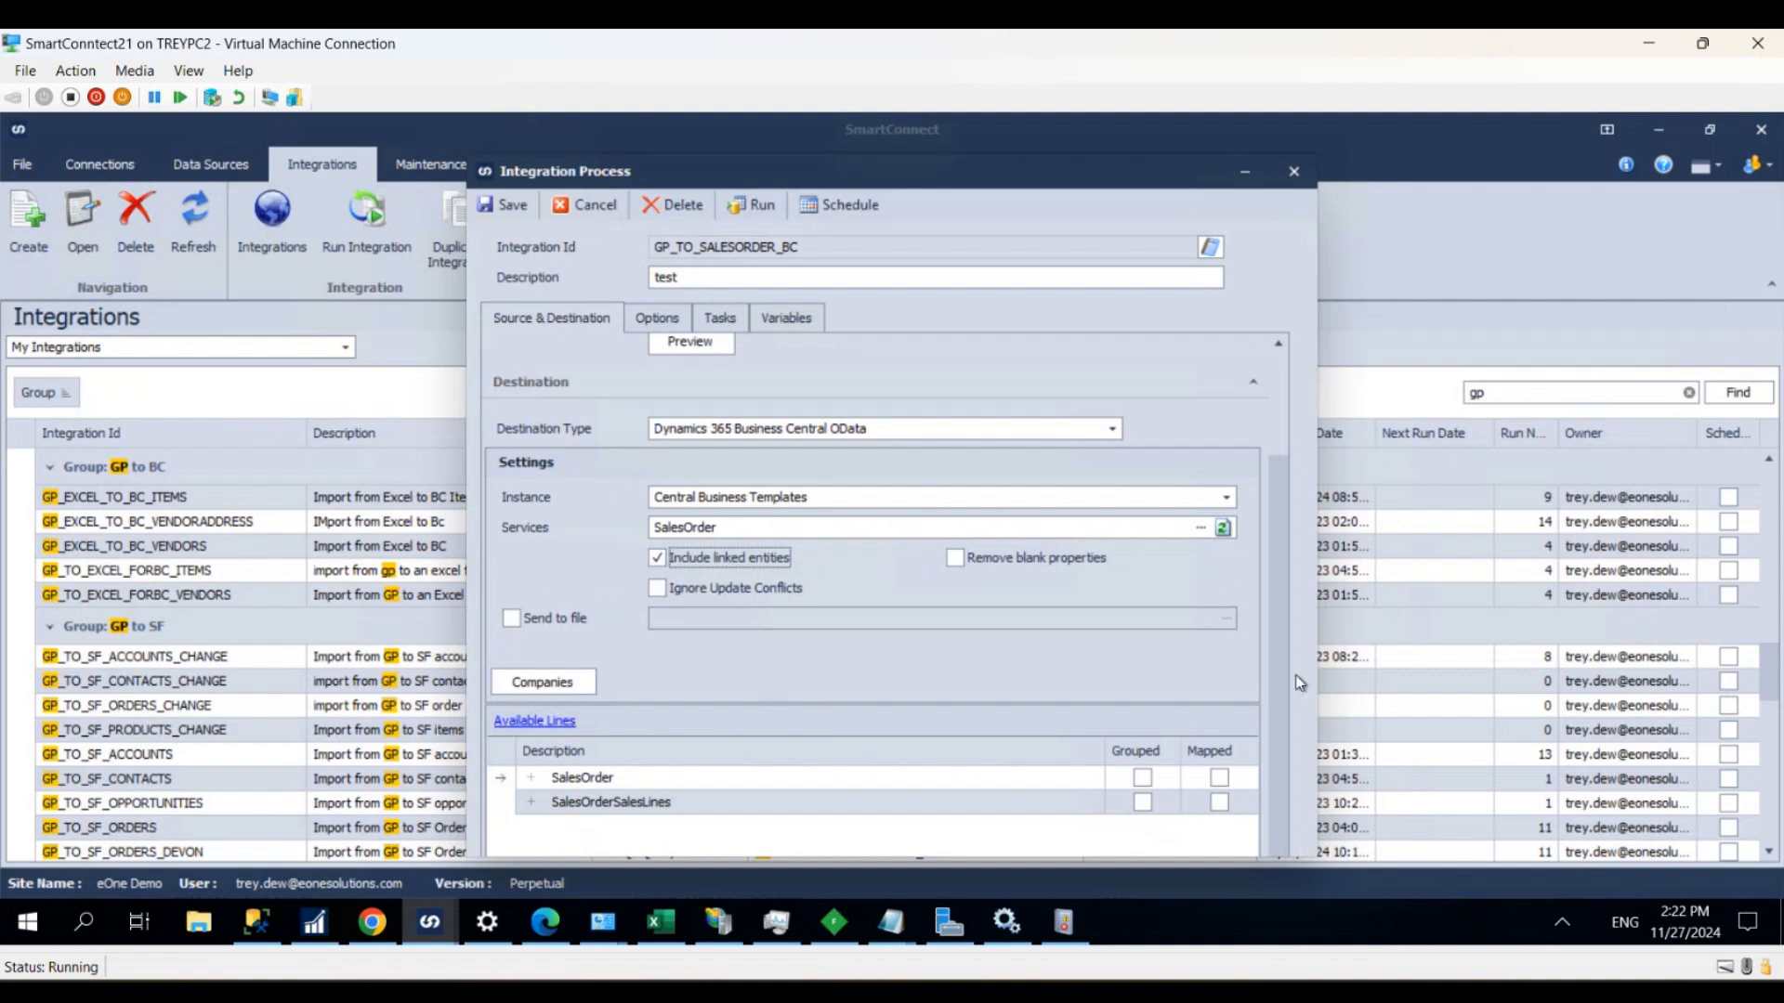
{"action": "scroll", "coordinate": [1269, 462], "scroll_direction": "up", "scroll_amount": 2}
{"action": "scroll", "coordinate": [1273, 590], "scroll_direction": "down", "scroll_amount": 2}
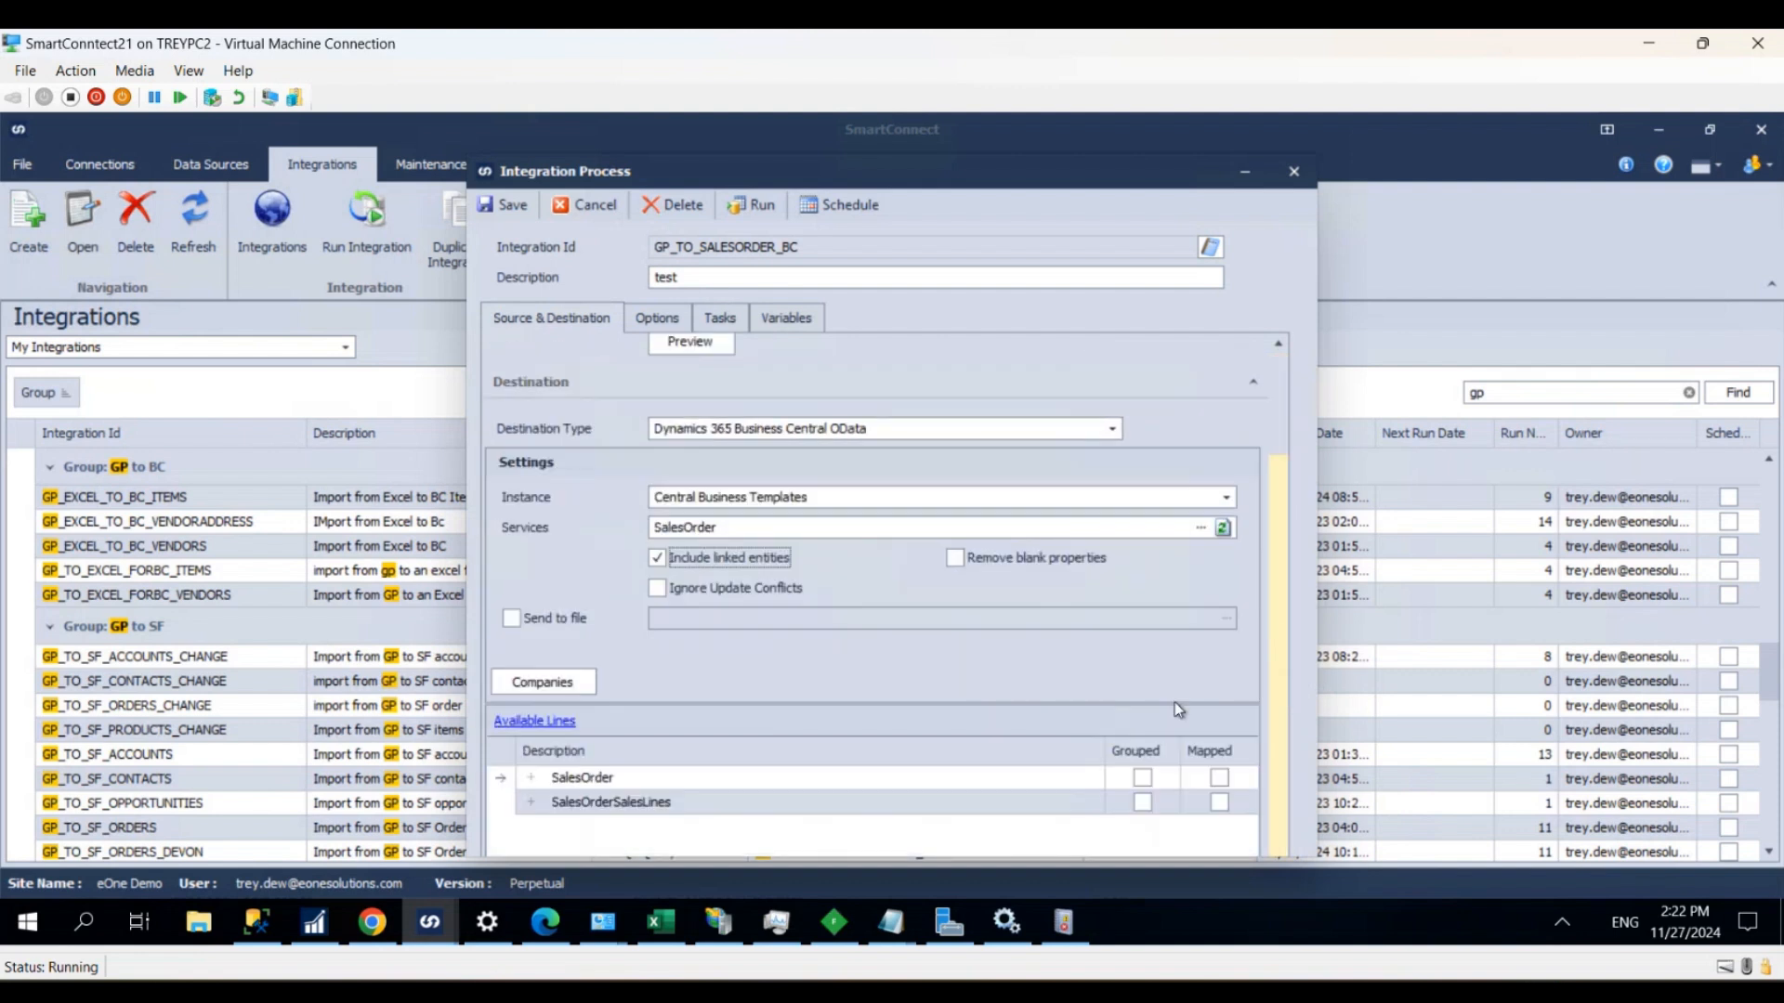
{"action": "double_click", "coordinate": [602, 782]}
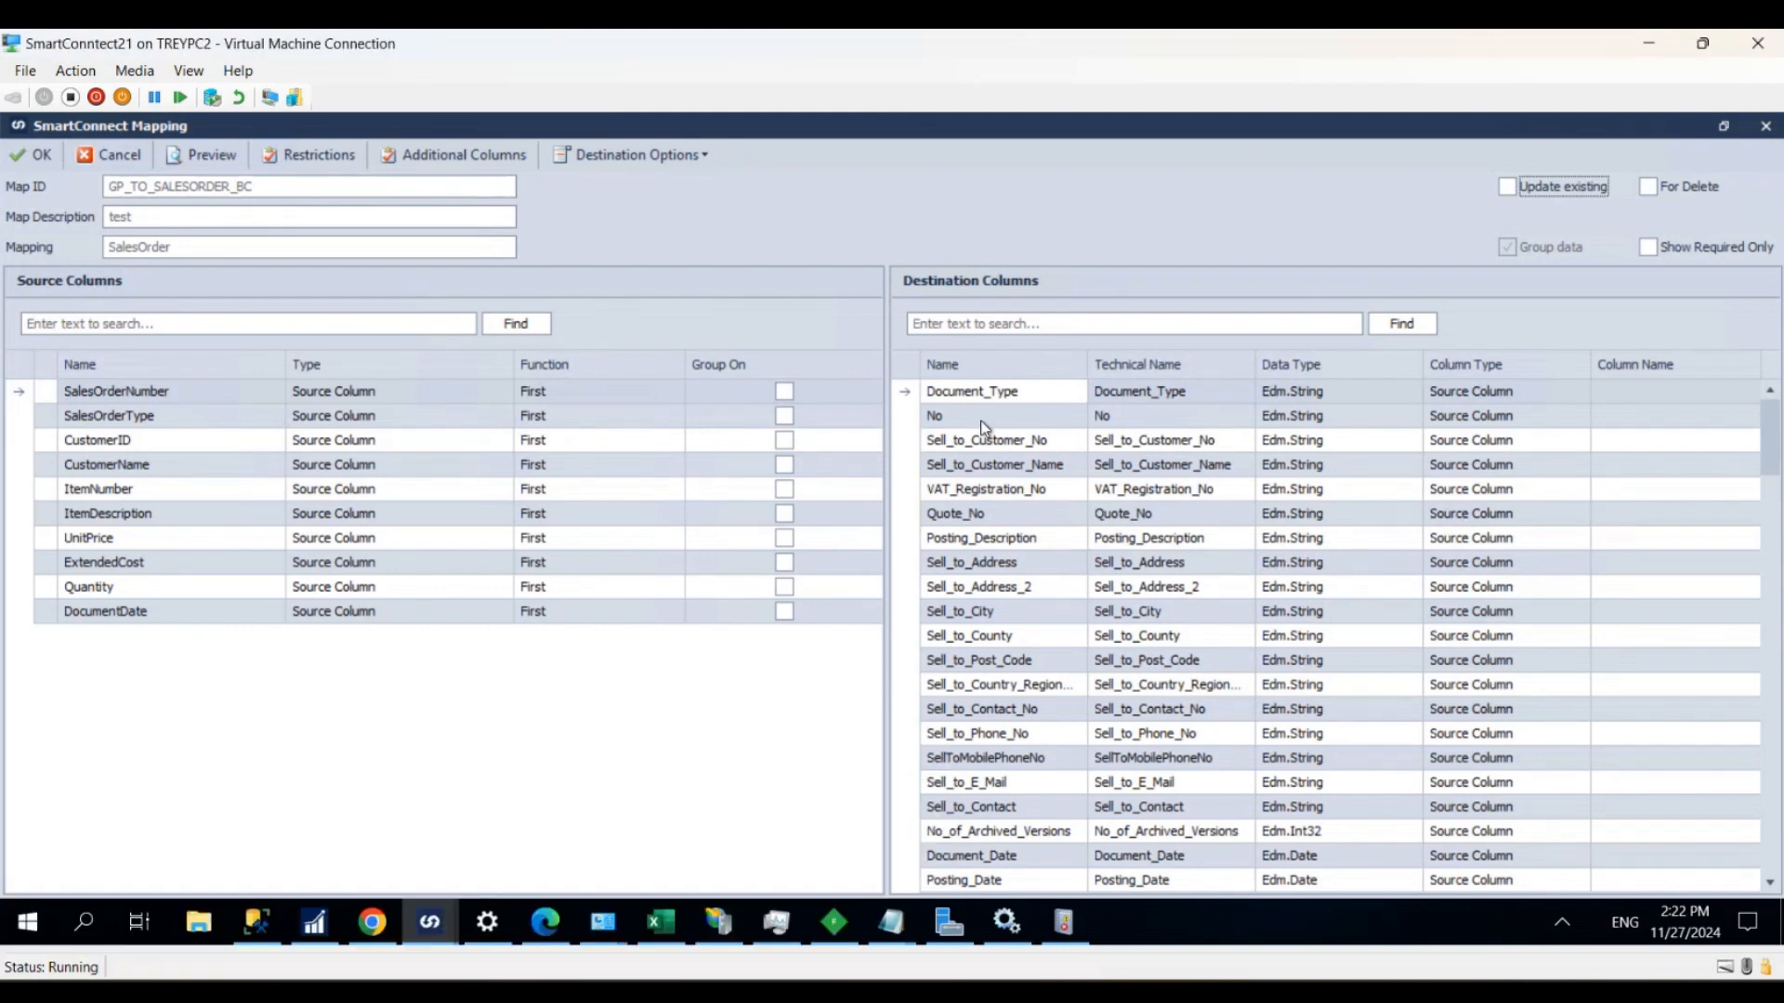
{"action": "left_click_drag", "start_coordinate": [158, 393], "coordinate": [1025, 421]}
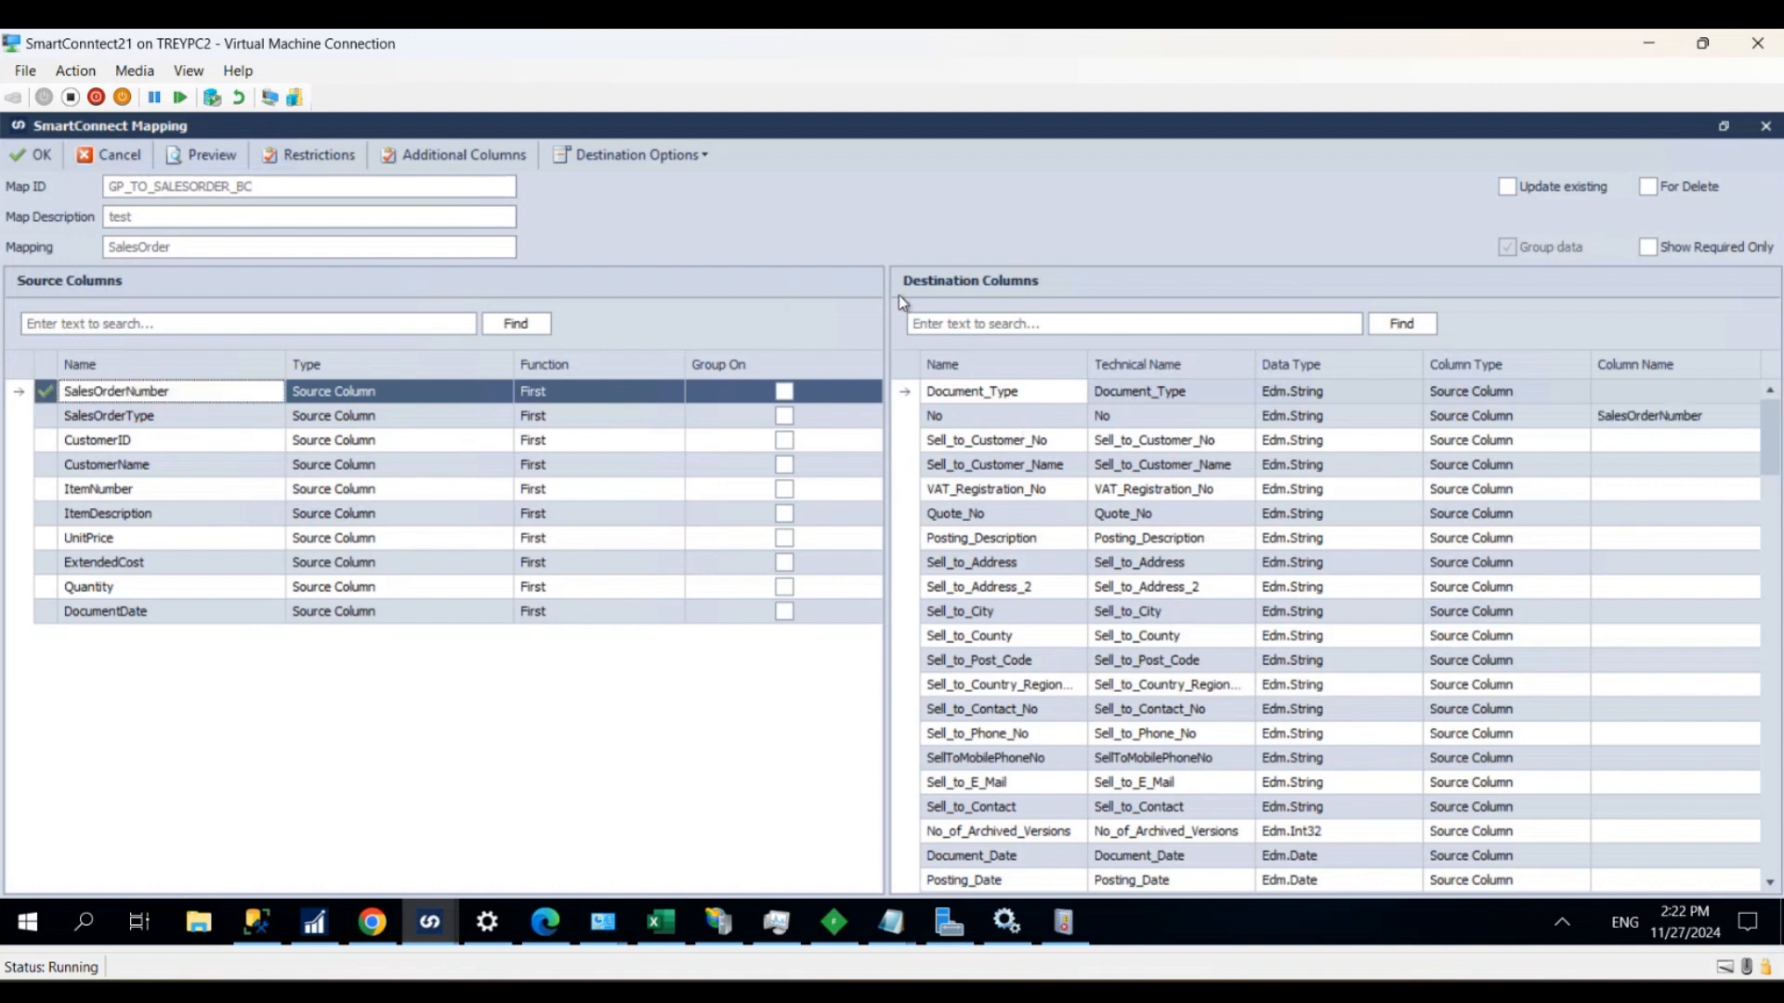
- Filter the destination columns by "date" and map the DocumentDate source column to Due_Date
{"action": "left_click", "coordinate": [1003, 325]}
{"action": "type", "text": "date"}
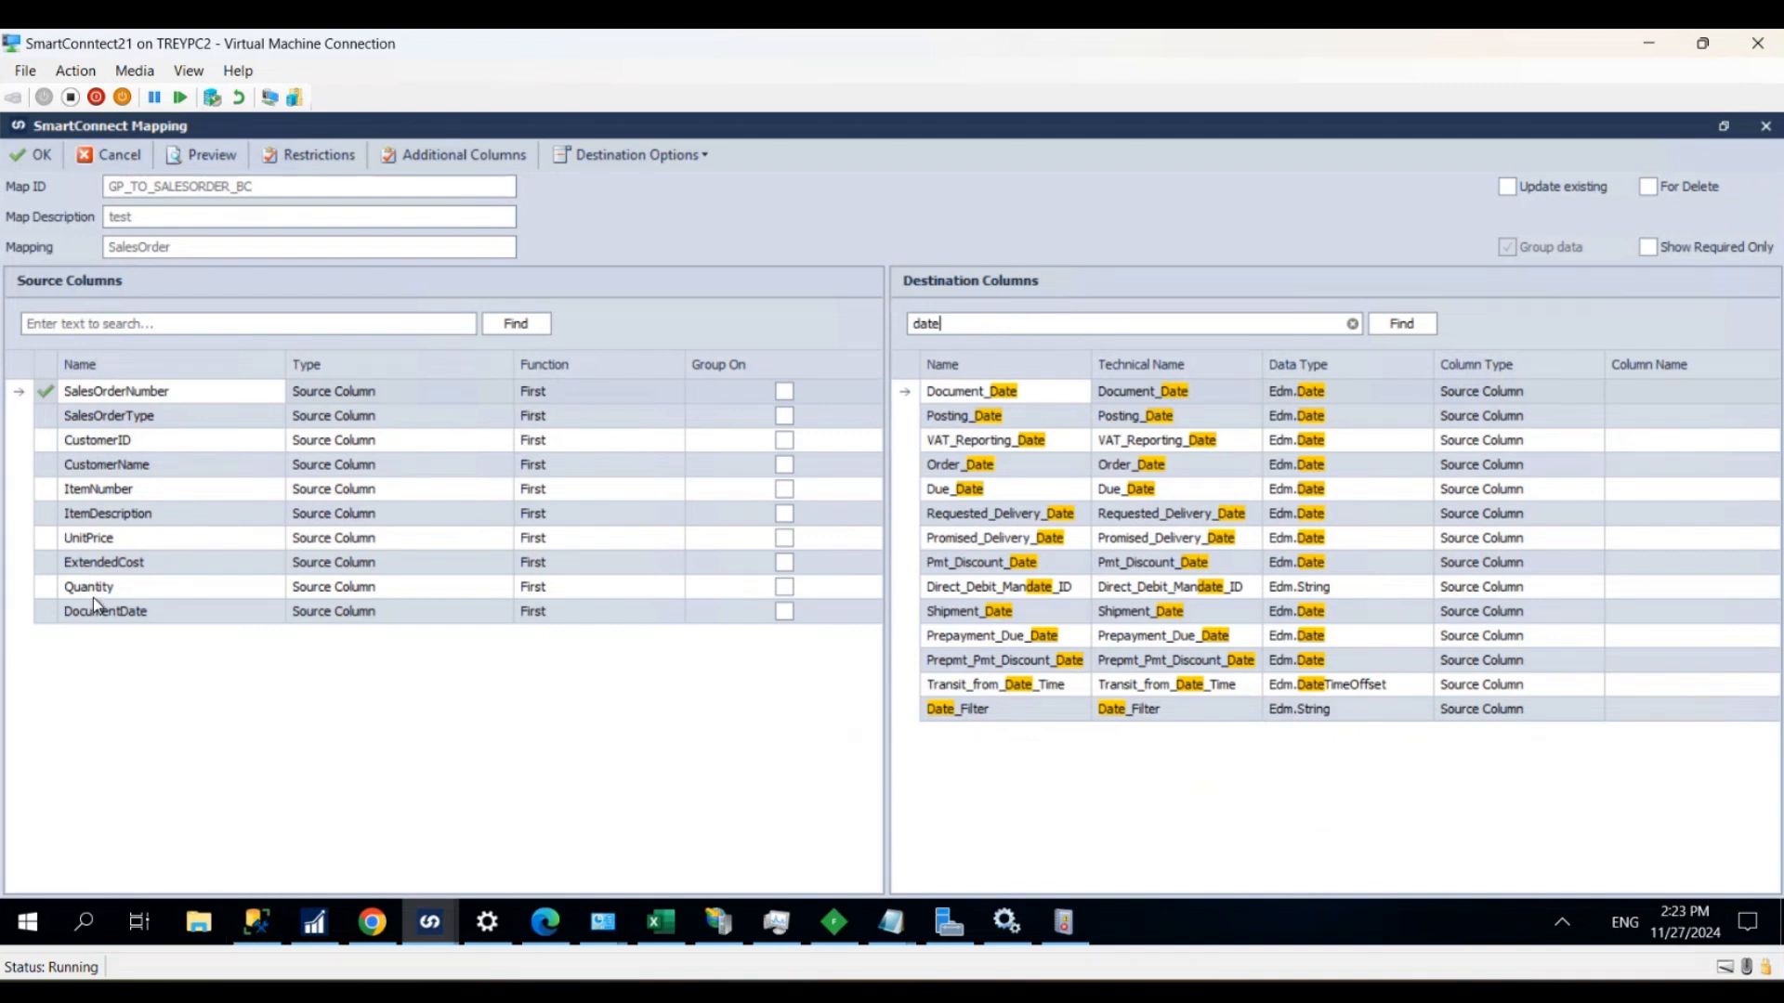
{"action": "left_click_drag", "start_coordinate": [125, 613], "coordinate": [957, 488]}
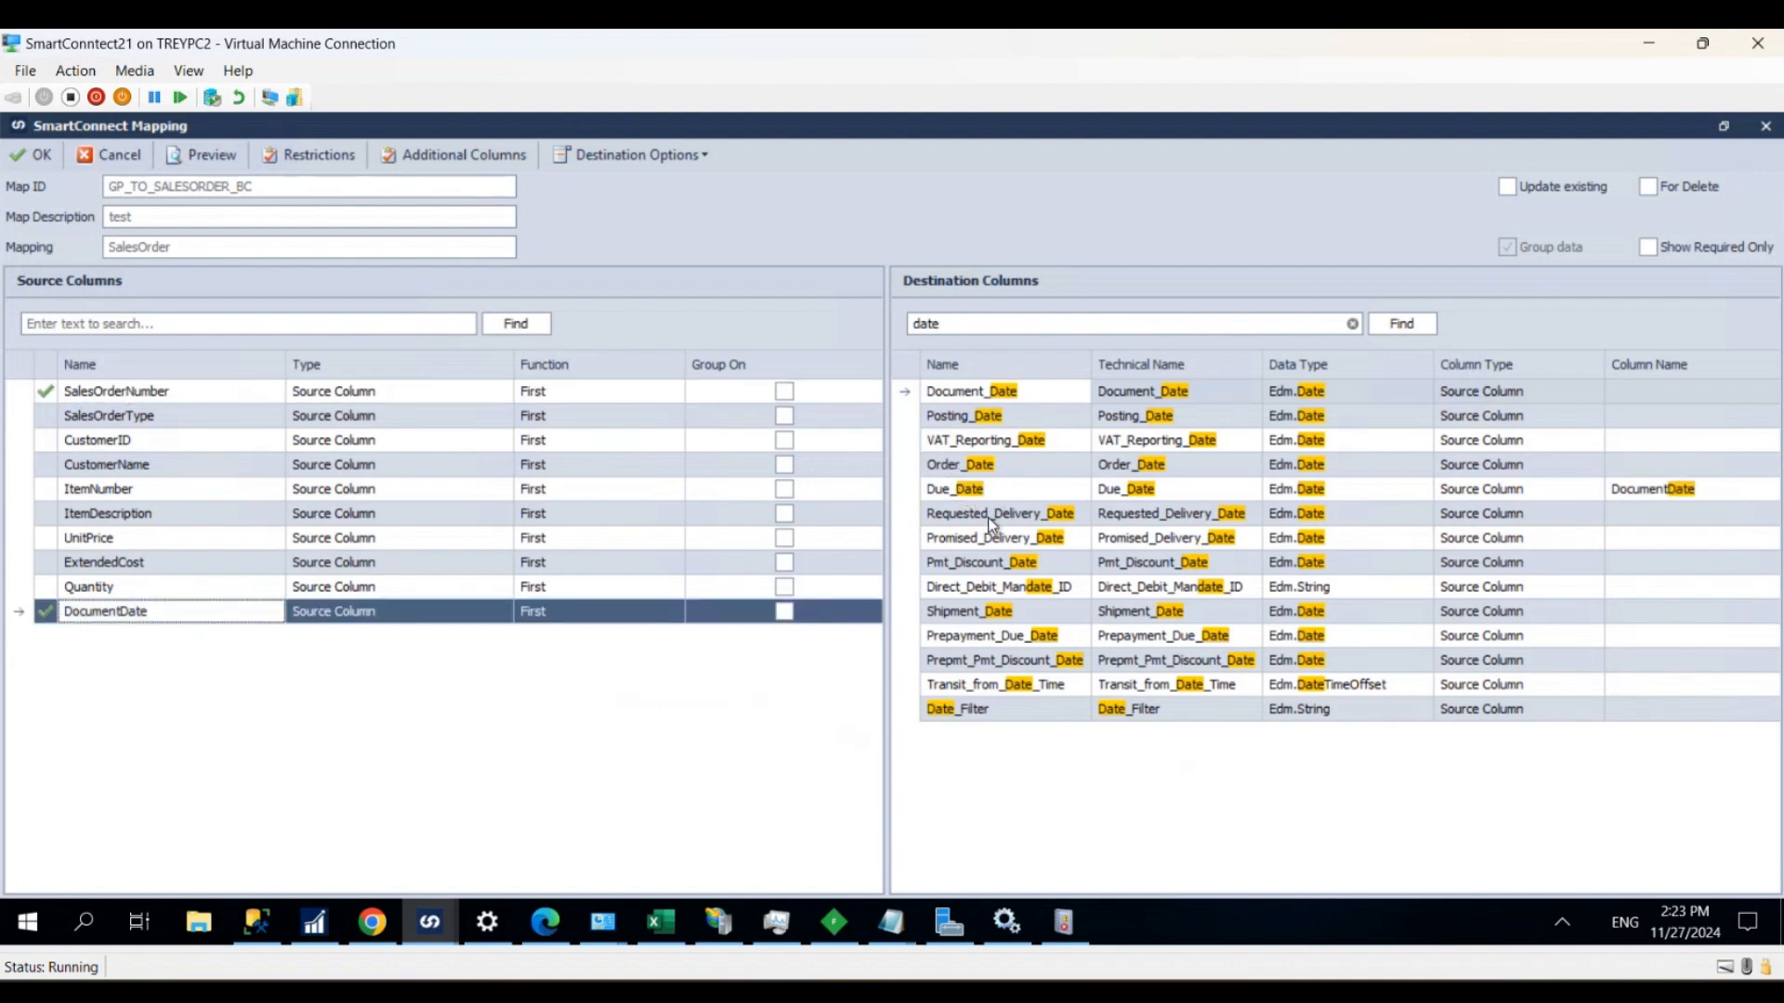
- After checking the reference mapping image in Teams, filter the destination columns by "sell_to" and map CustomerID to Sell_to_Customer_Name
{"action": "mouse_move", "coordinate": [256, 922]}
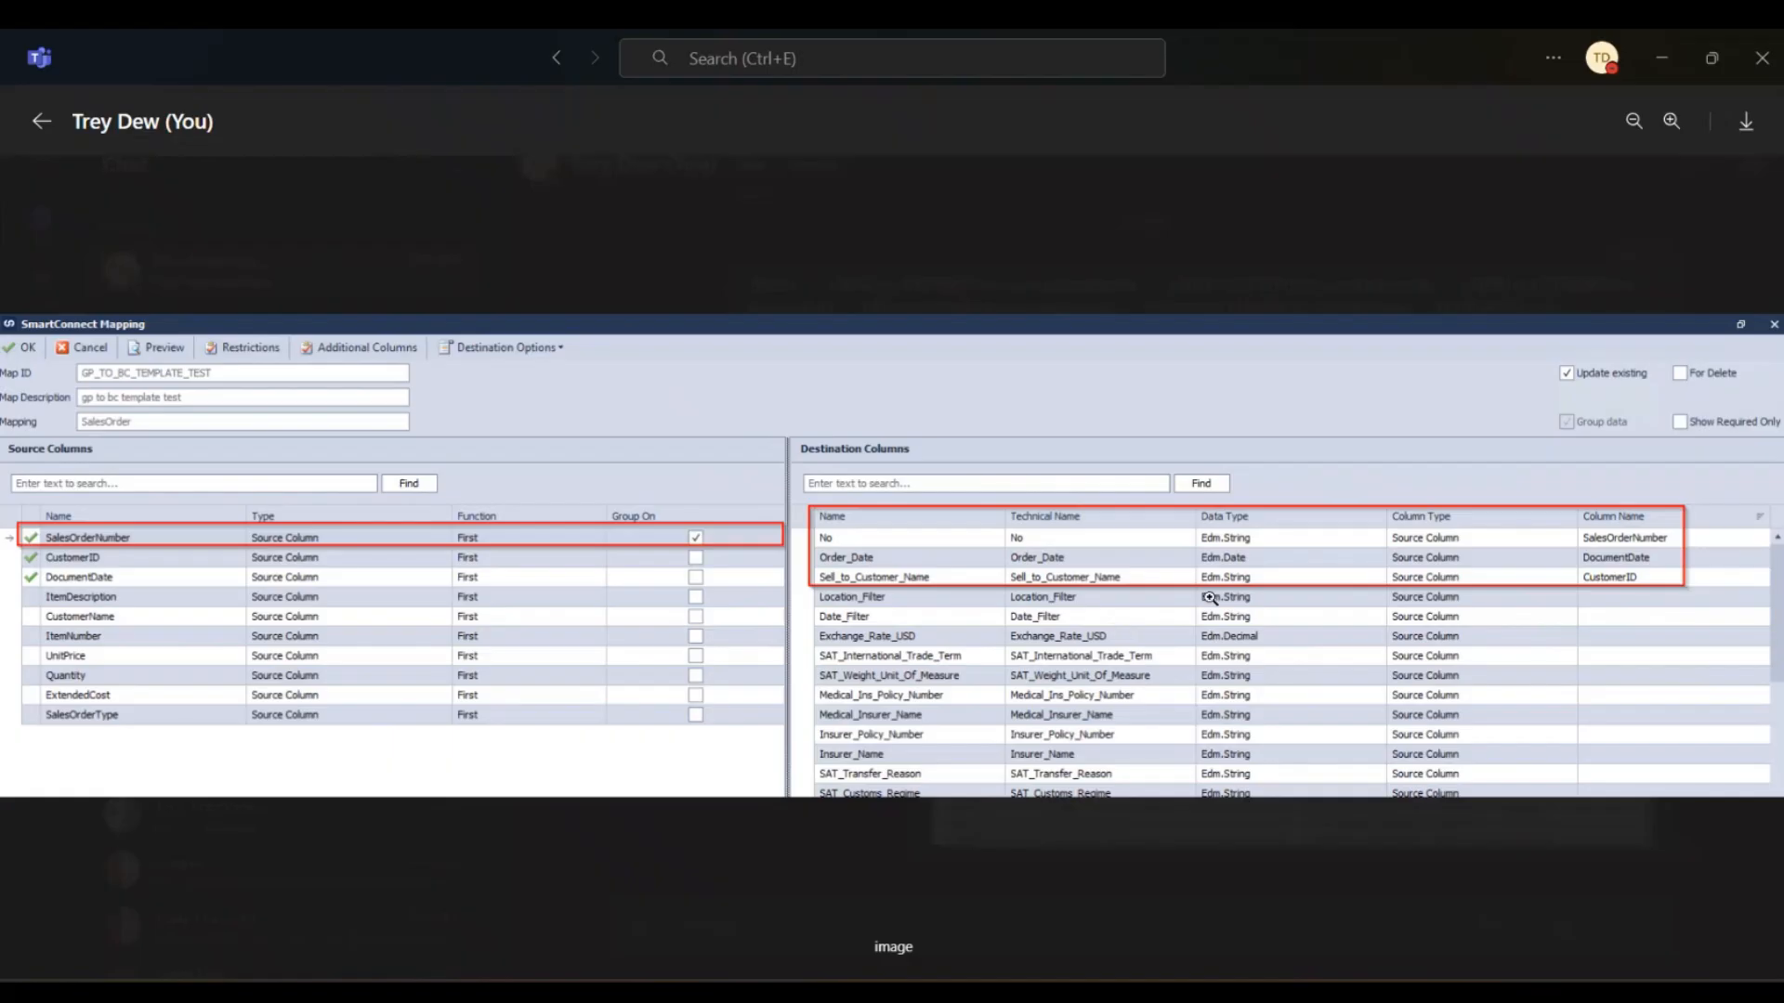
{"action": "left_click", "coordinate": [1670, 53]}
{"action": "left_click", "coordinate": [1059, 325]}
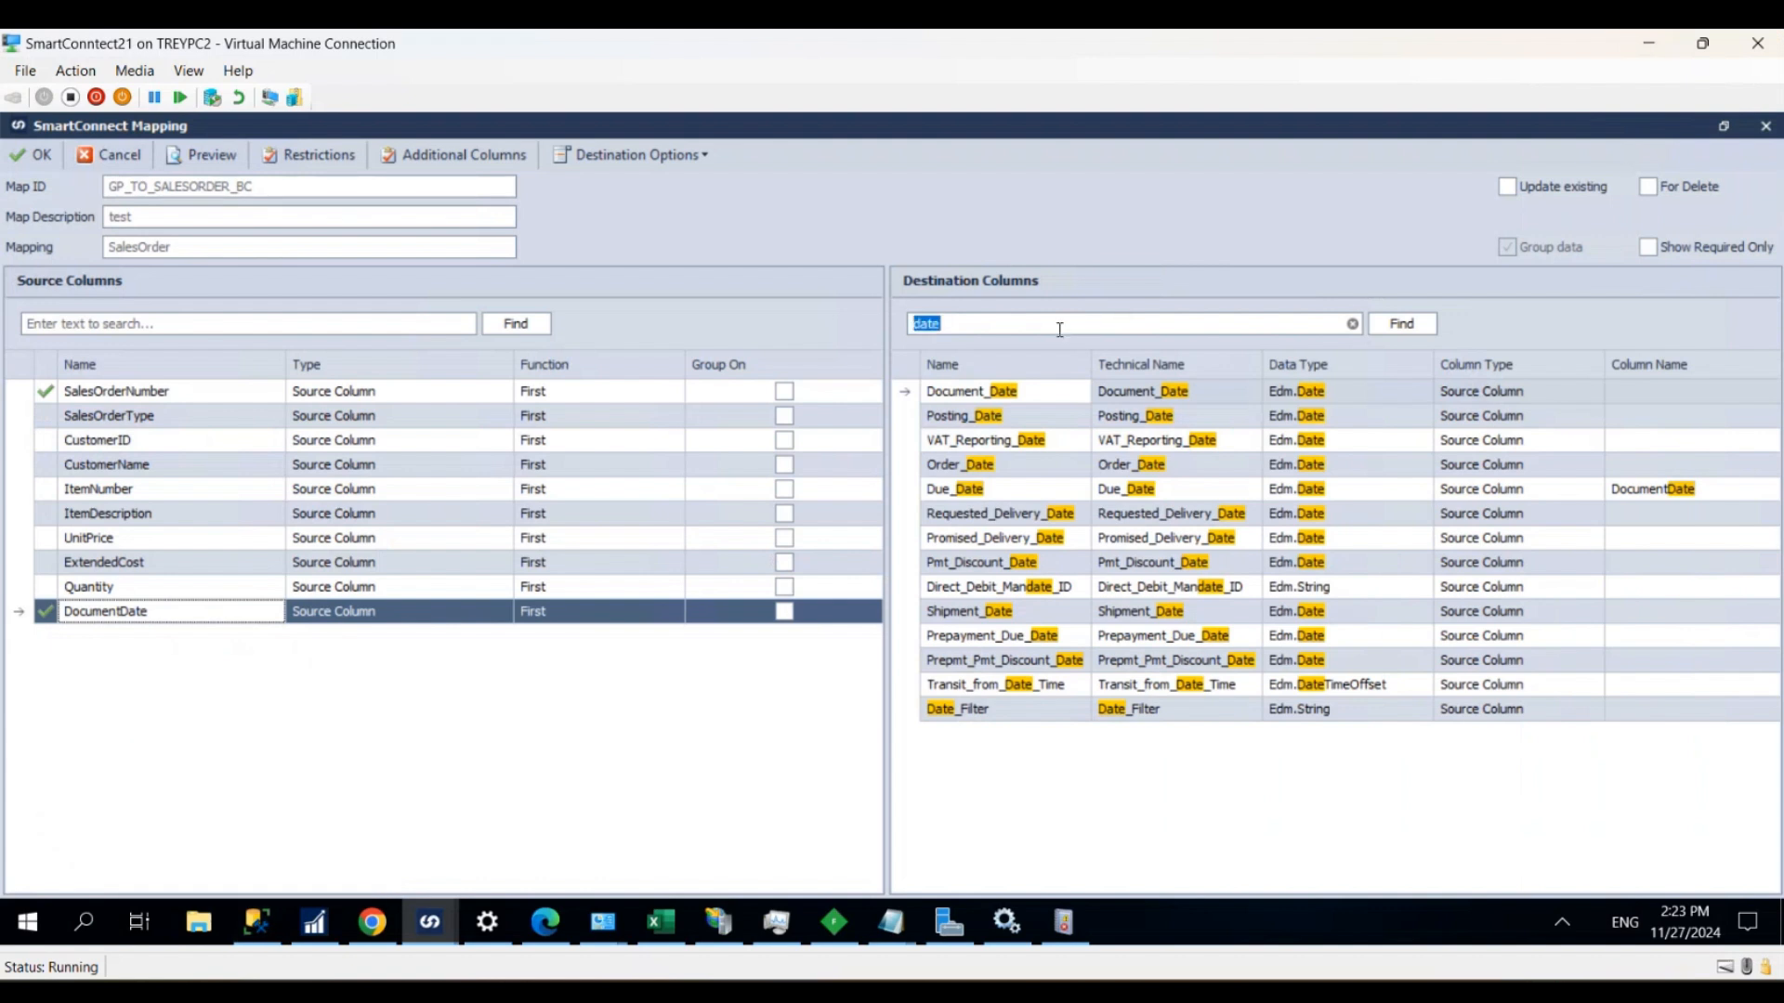
{"action": "type", "text": "sell_to"}
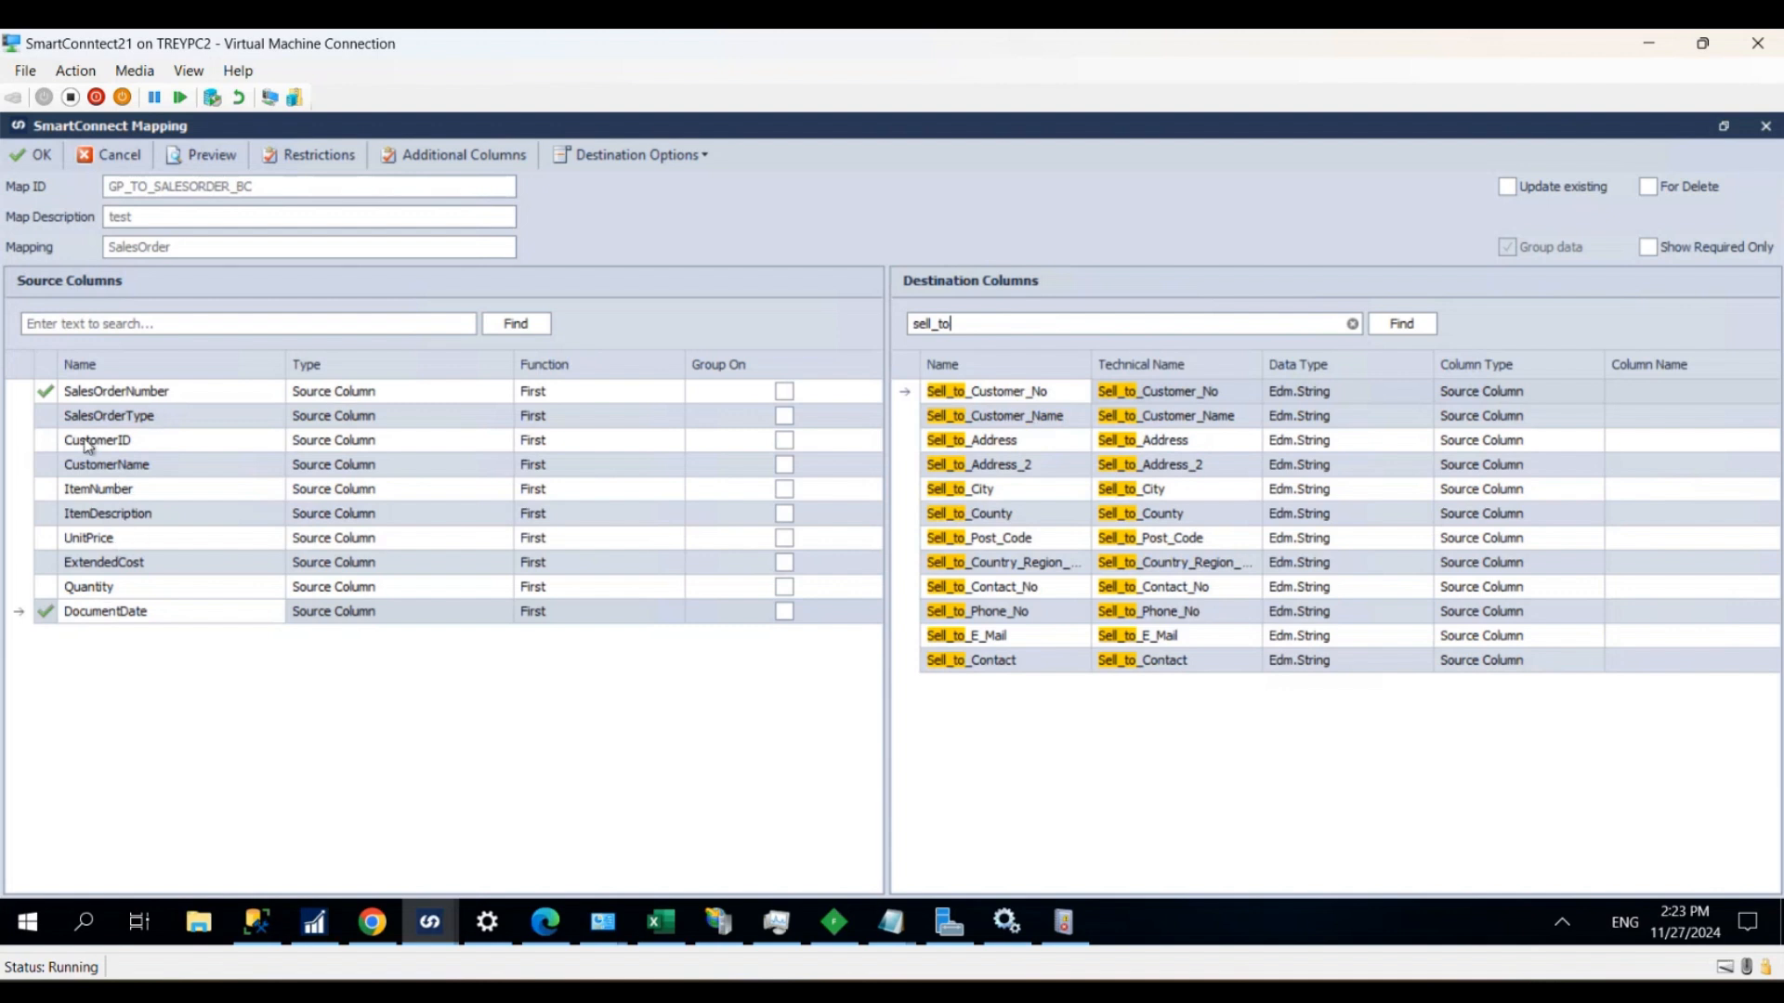
{"action": "left_click_drag", "start_coordinate": [81, 437], "coordinate": [423, 445]}
{"action": "left_click_drag", "start_coordinate": [834, 427], "coordinate": [1013, 418]}
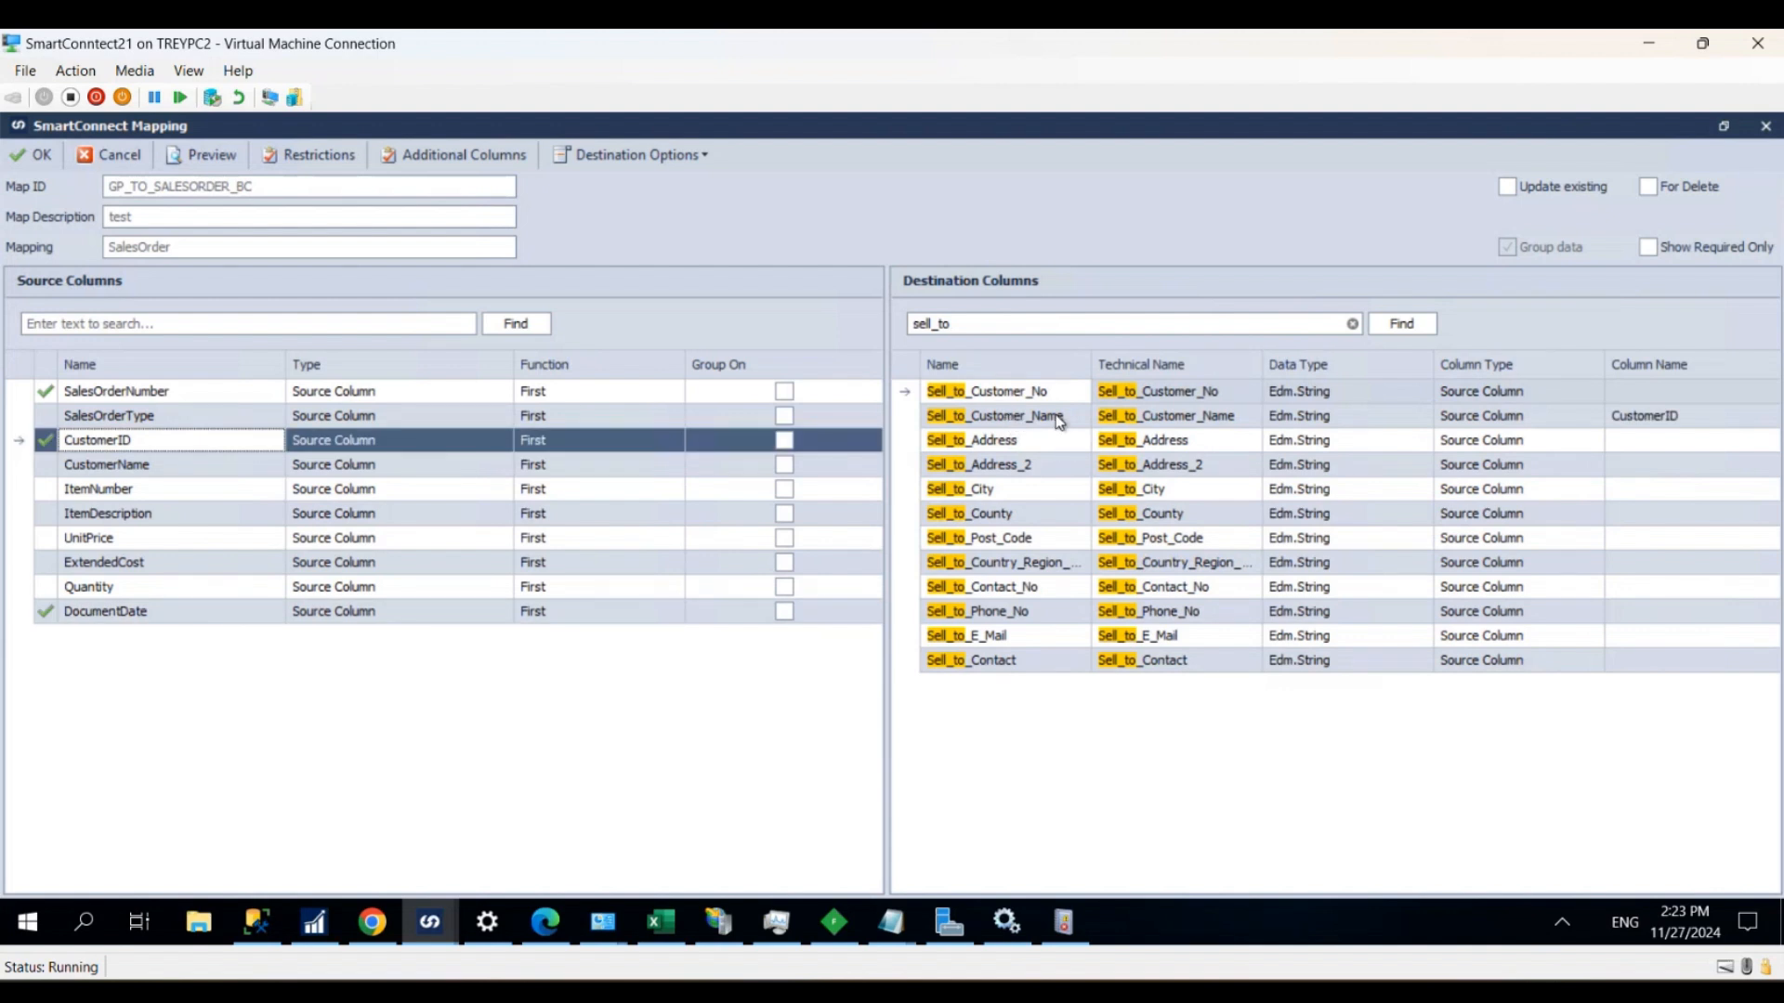
{"action": "left_click", "coordinate": [1743, 392]}
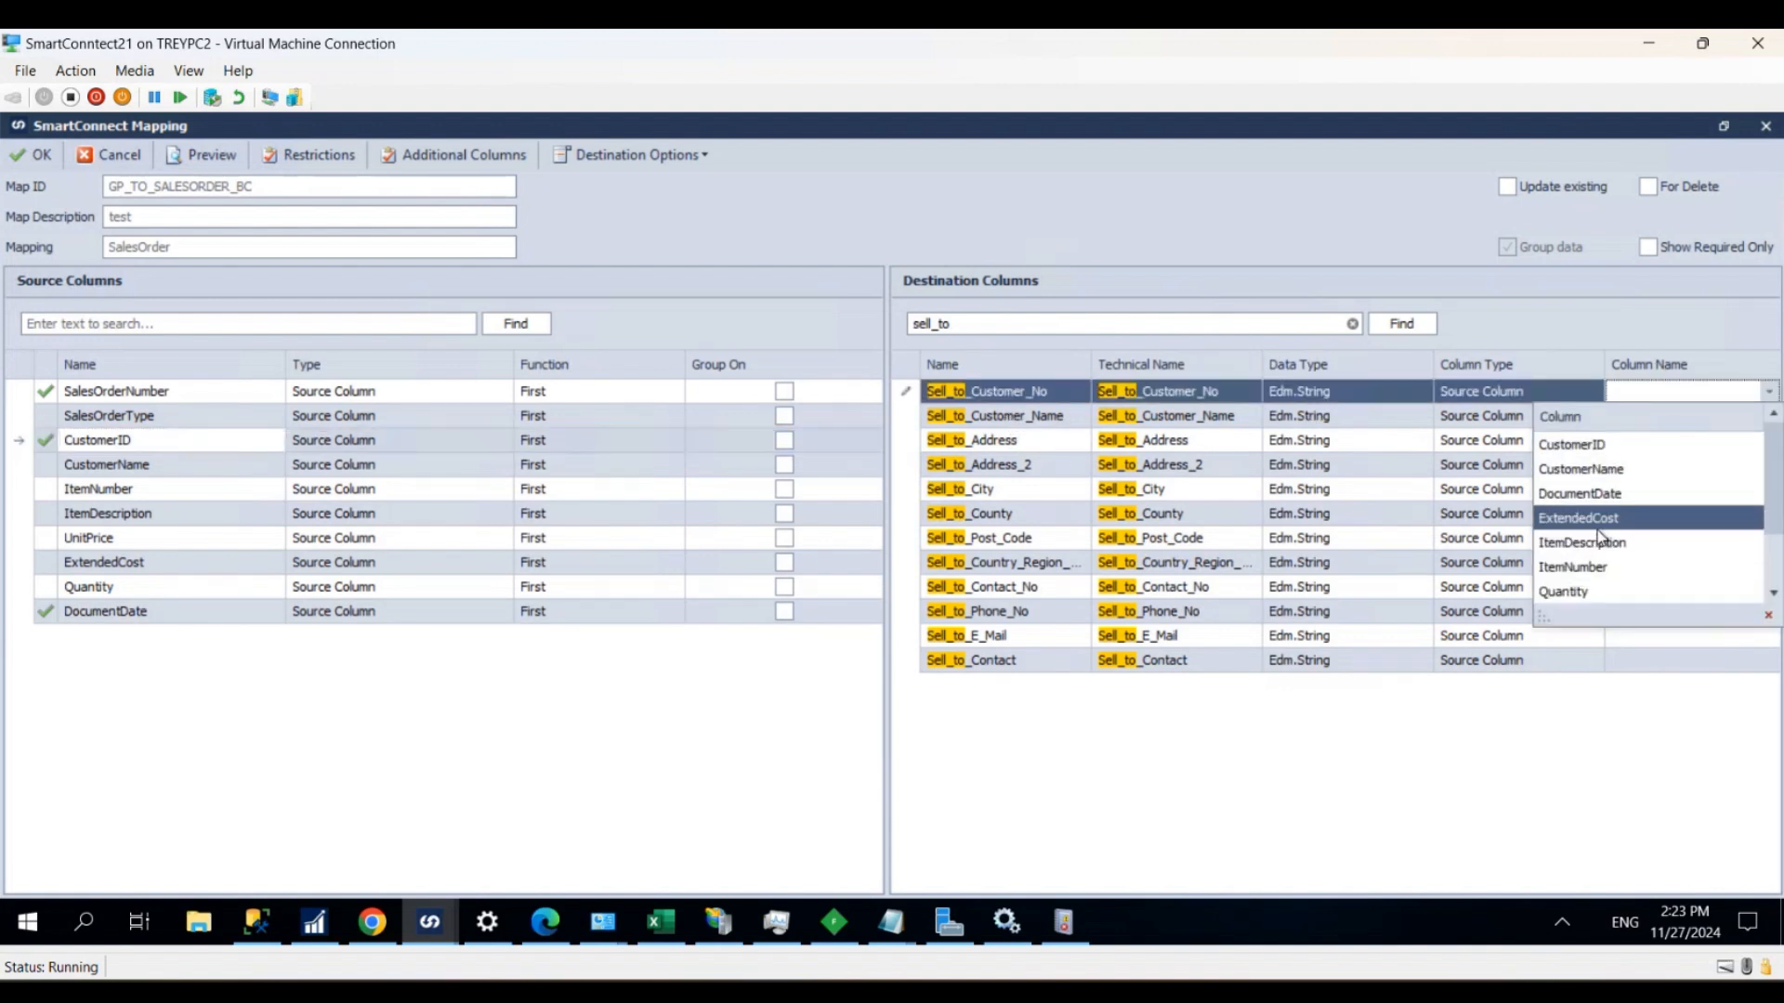
{"action": "left_click", "coordinate": [1571, 445]}
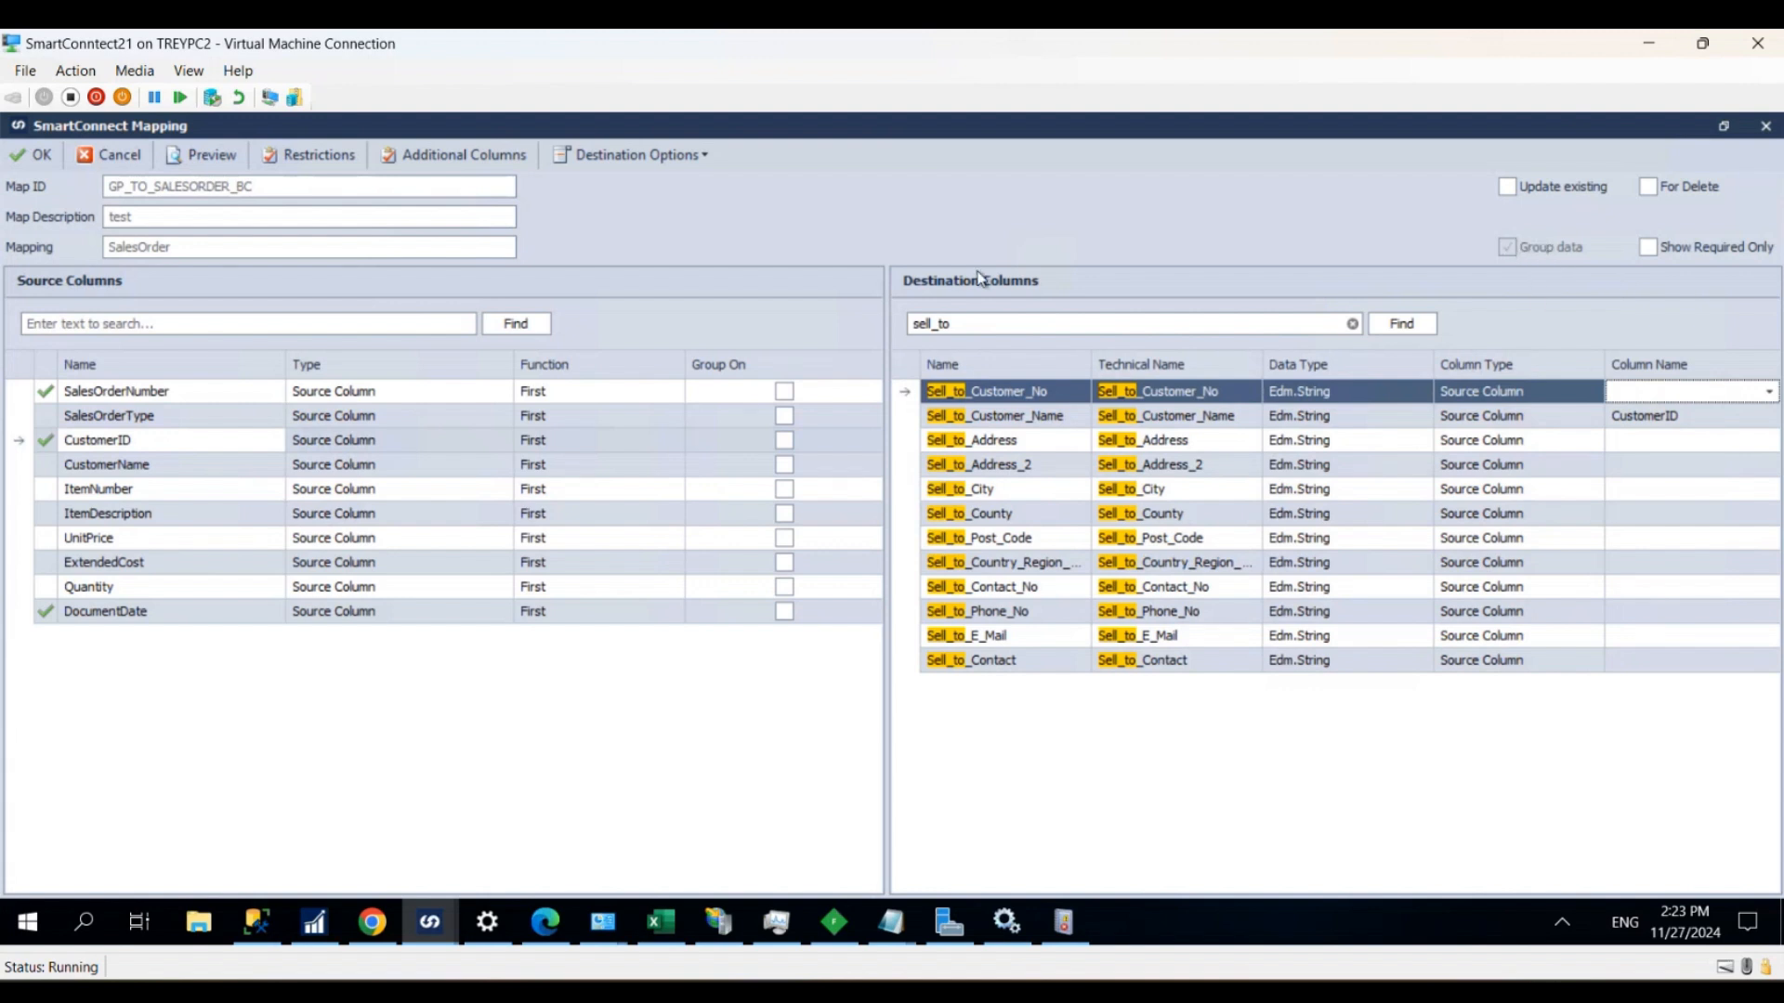
- Group the SalesOrder mapping on SalesOrderNumber, enable updating of existing records and accept the mapping
{"action": "left_click", "coordinate": [785, 390]}
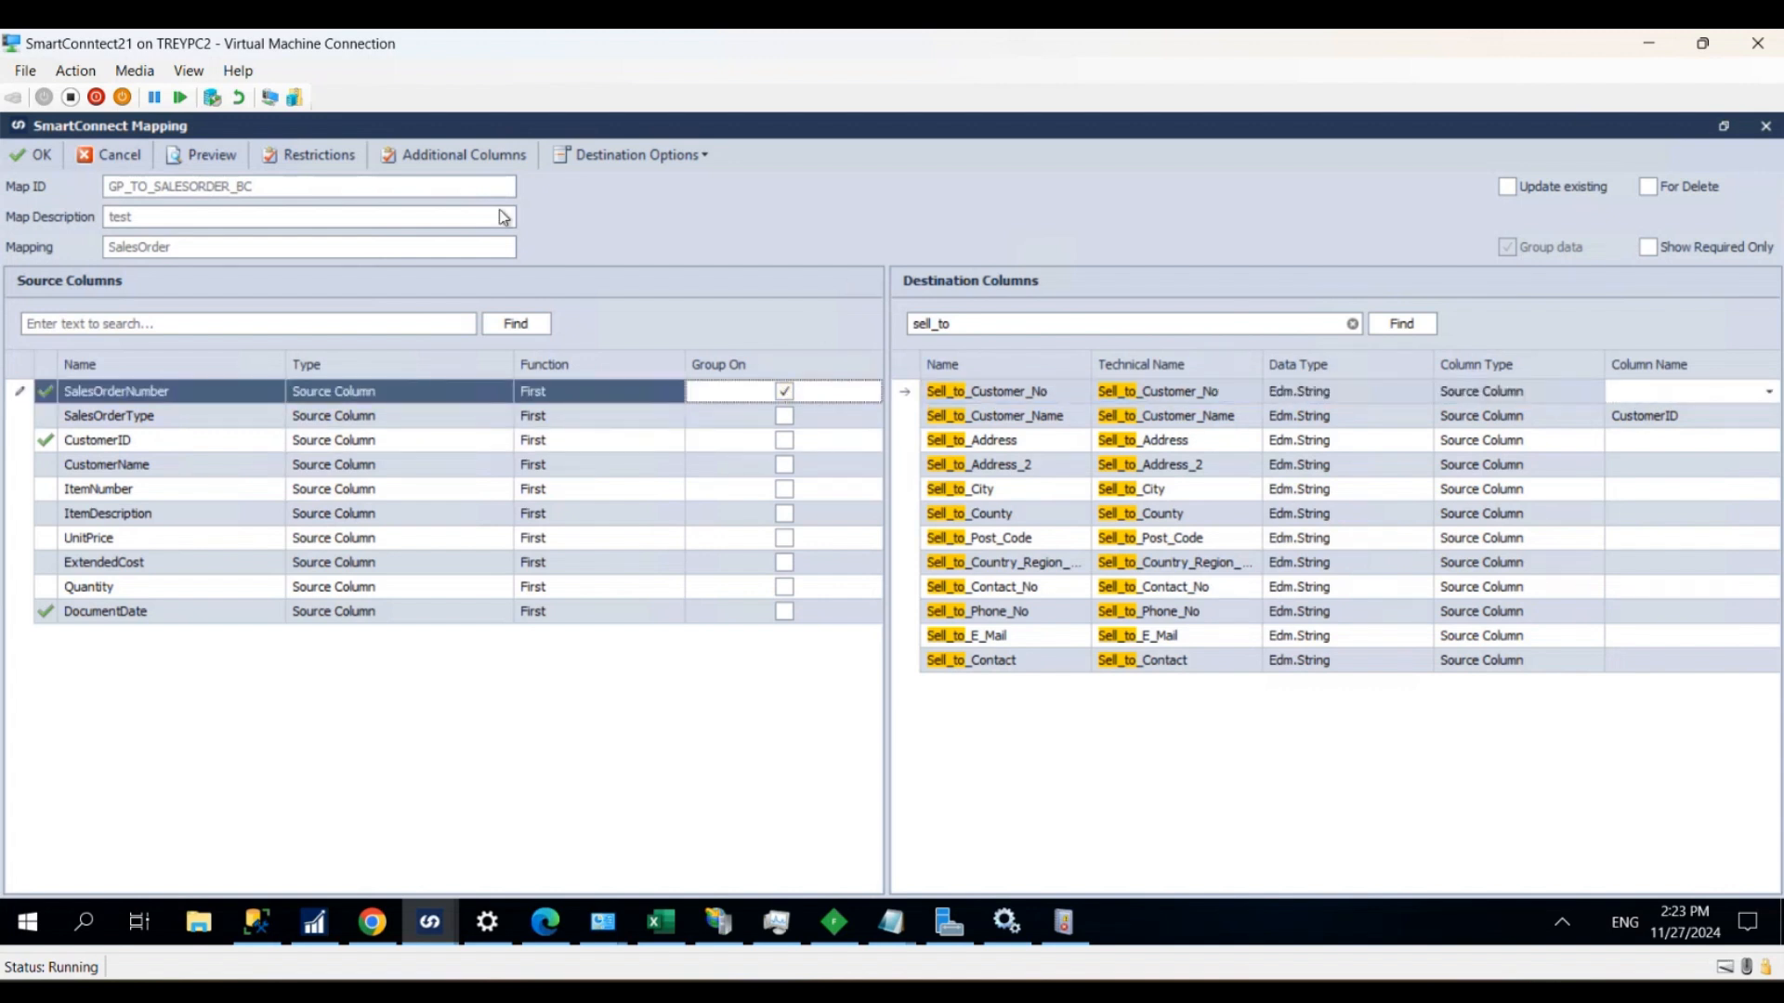
{"action": "left_click", "coordinate": [1507, 185]}
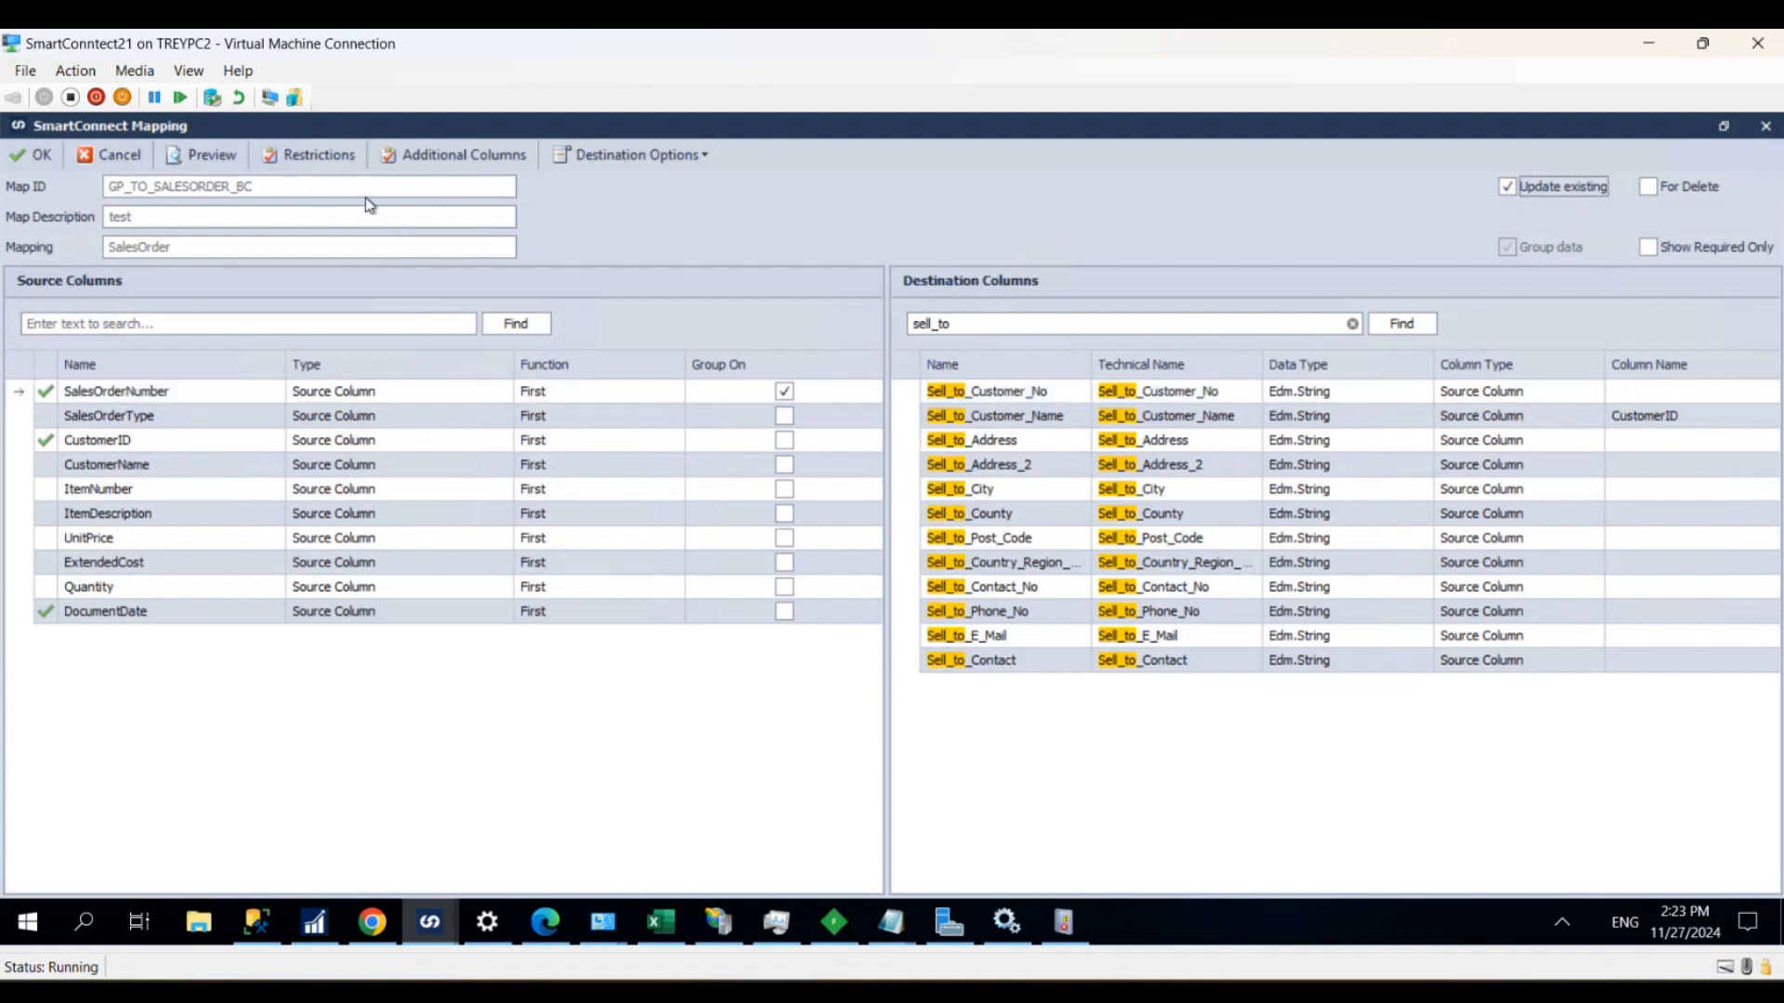
{"action": "left_click", "coordinate": [39, 156]}
- Open the SalesOrderSalesLines mapping, filter the destination columns by "qua" and map the Quantity source column to Quantity
{"action": "left_click", "coordinate": [665, 803]}
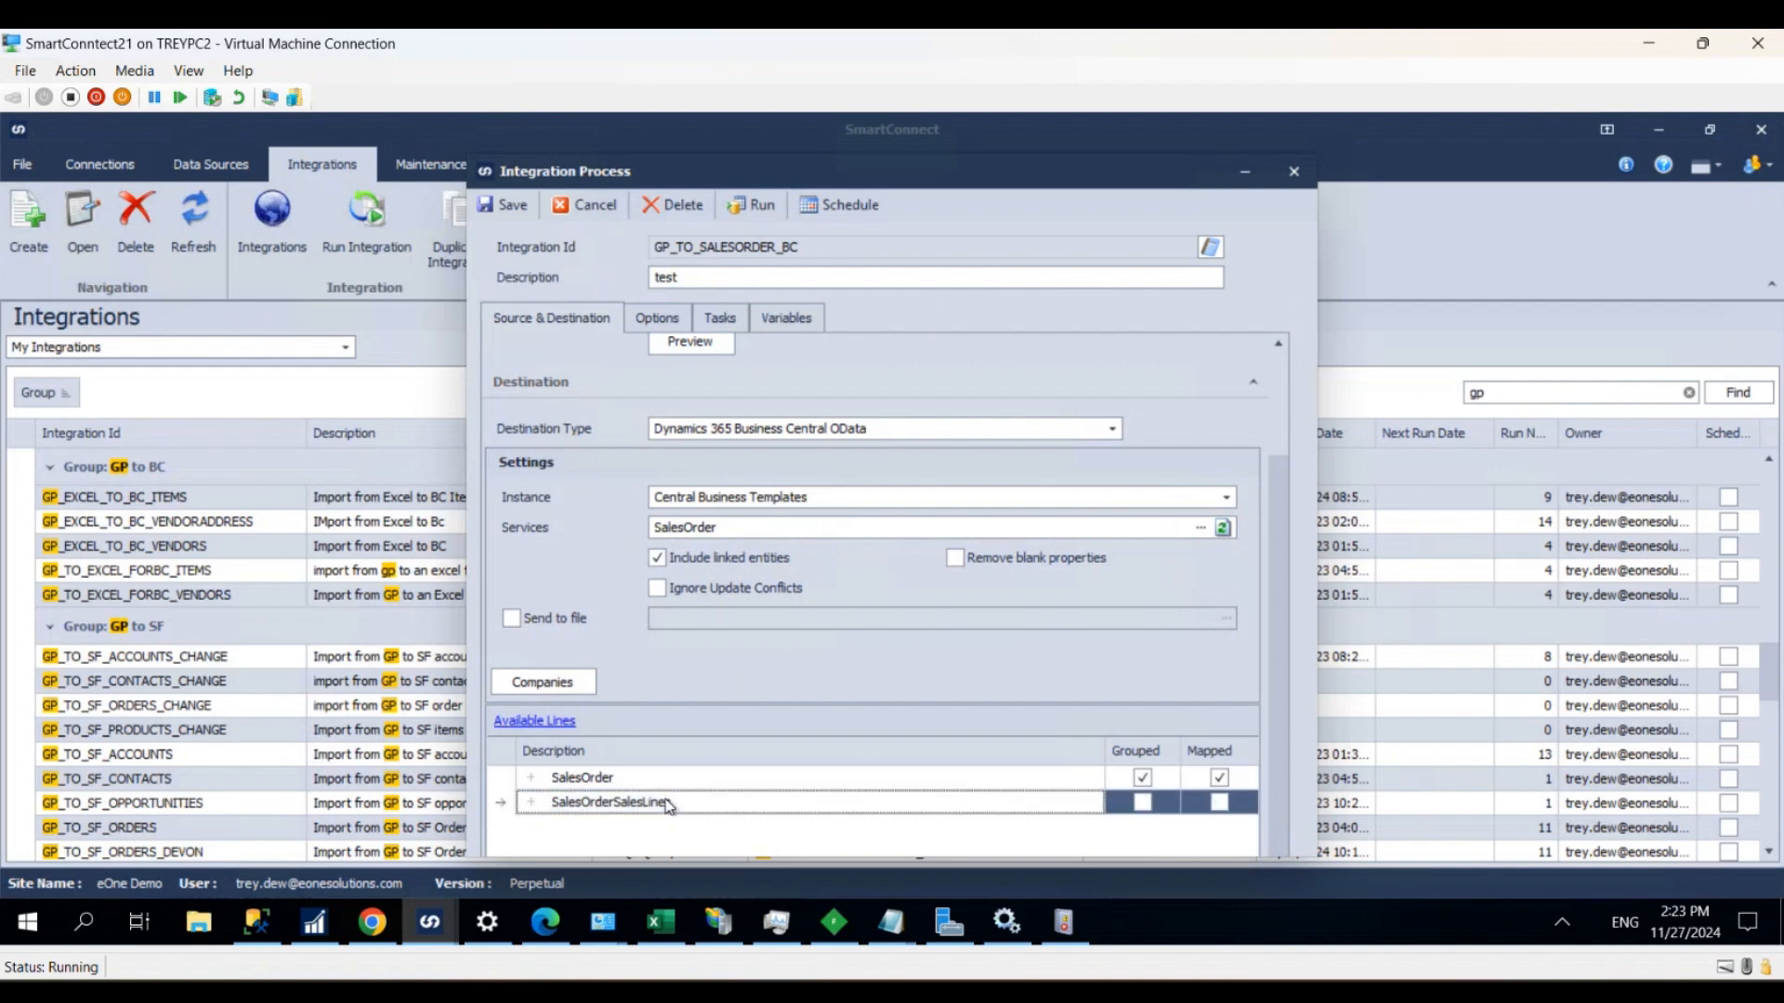
{"action": "double_click", "coordinate": [667, 804]}
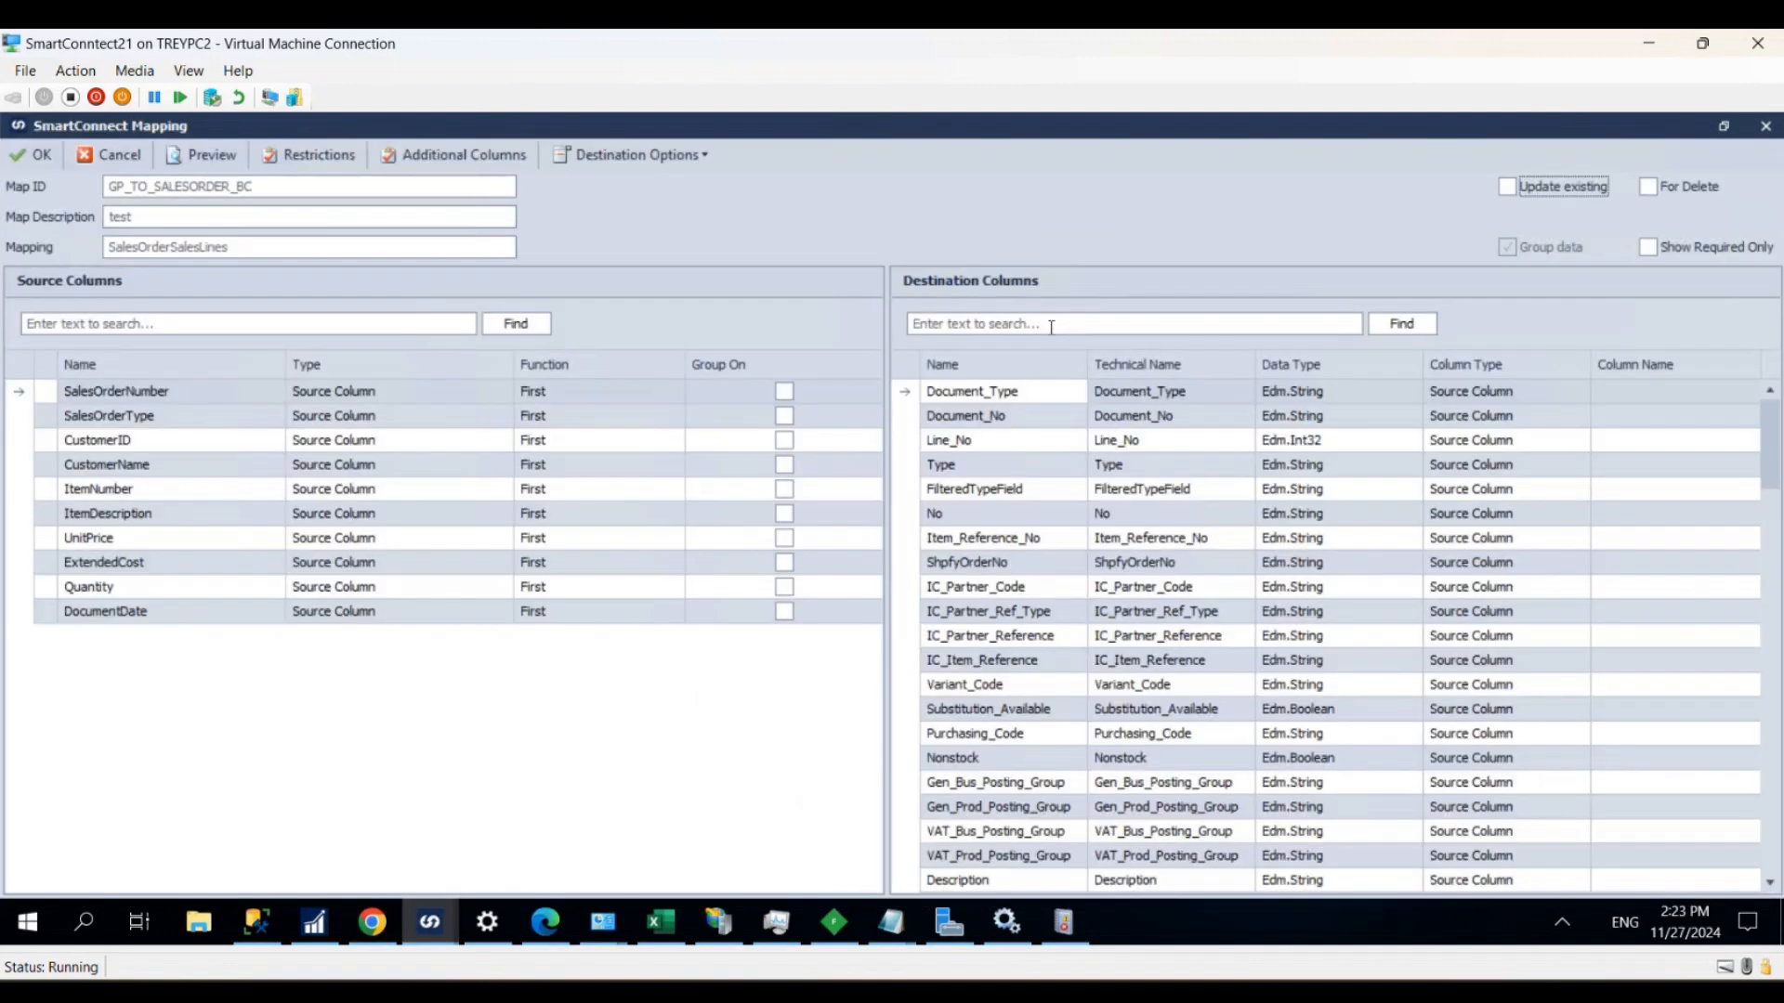
{"action": "left_click", "coordinate": [1050, 325]}
{"action": "type", "text": "qua"}
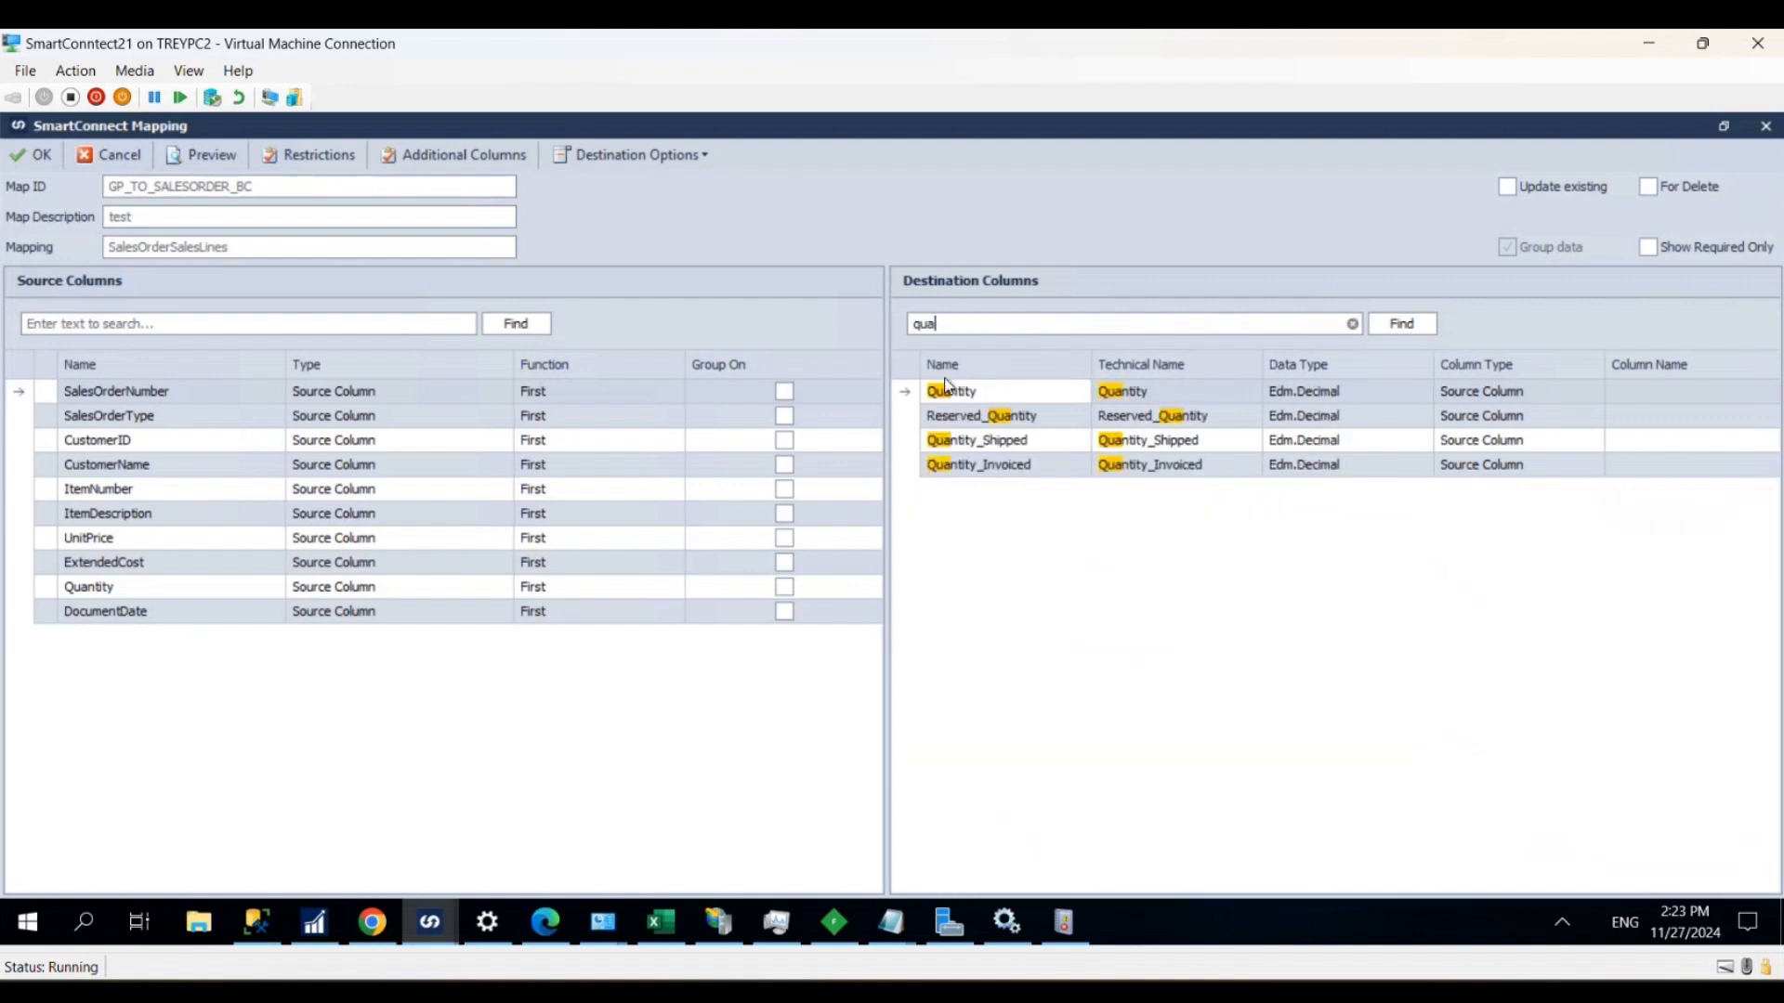
{"action": "left_click_drag", "start_coordinate": [95, 591], "coordinate": [990, 390]}
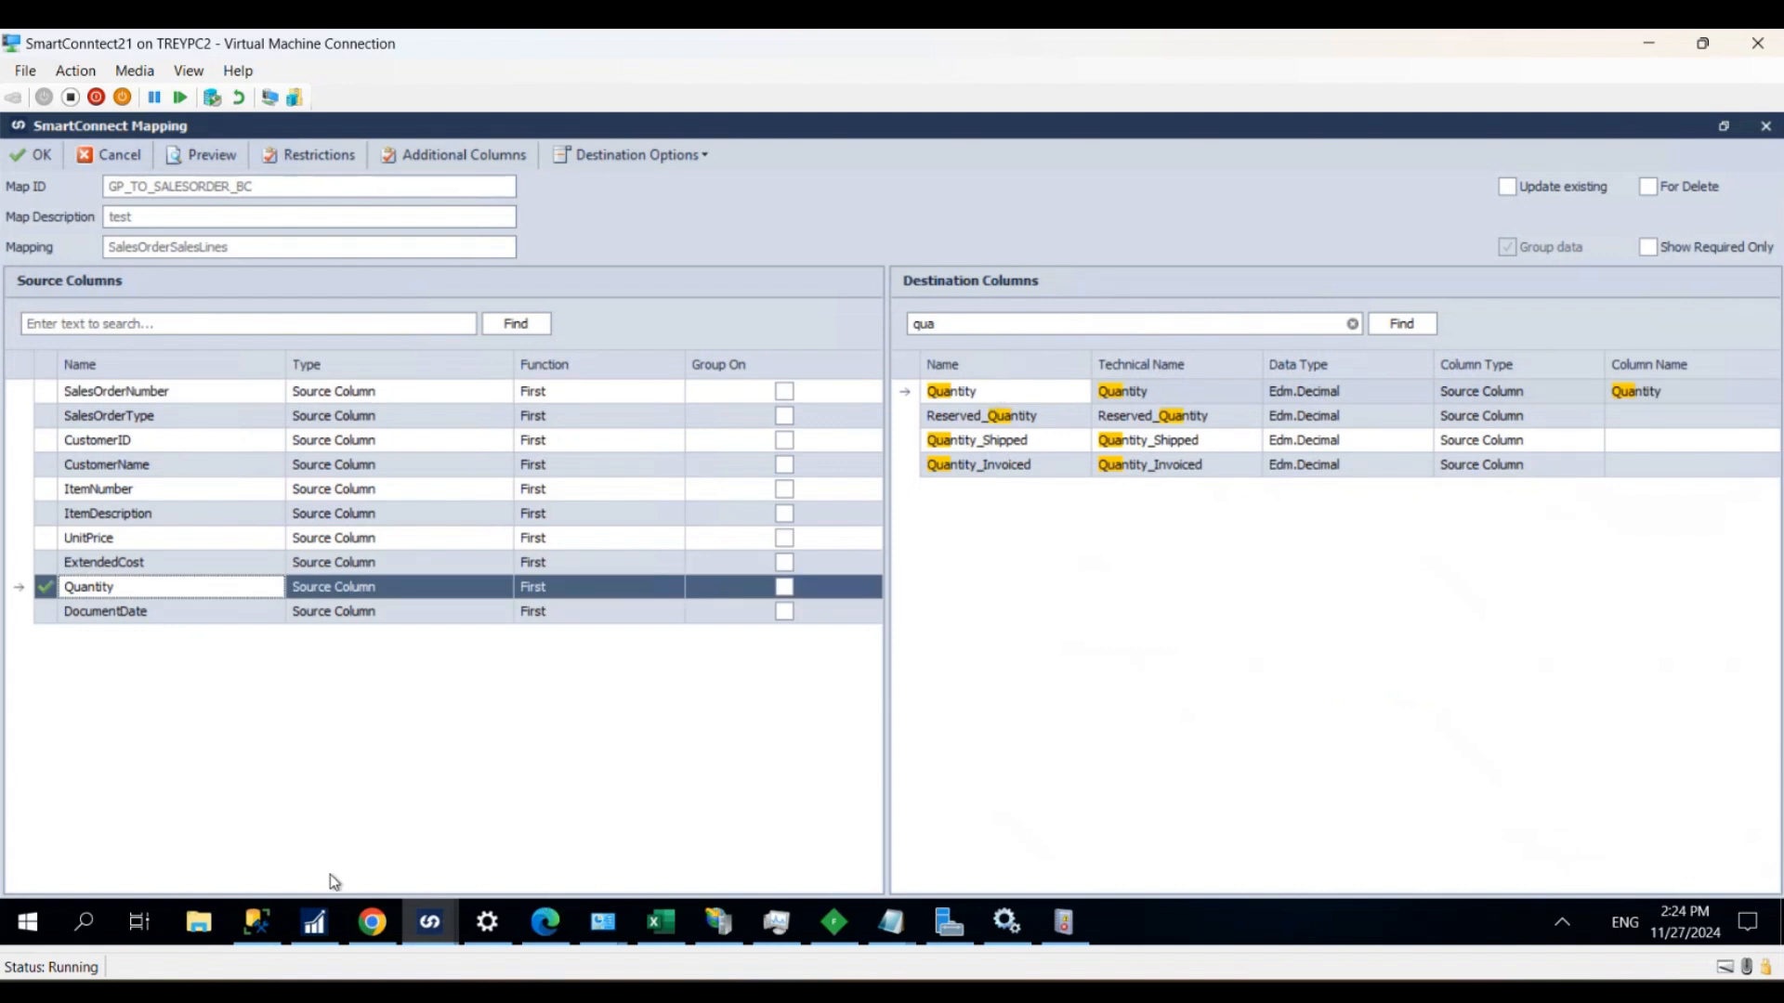
- Filter the destination columns by "no", map the ItemDescription source column to No and accept the SalesOrderSalesLines mapping
{"action": "double_click", "coordinate": [990, 325]}
{"action": "type", "text": "item"}
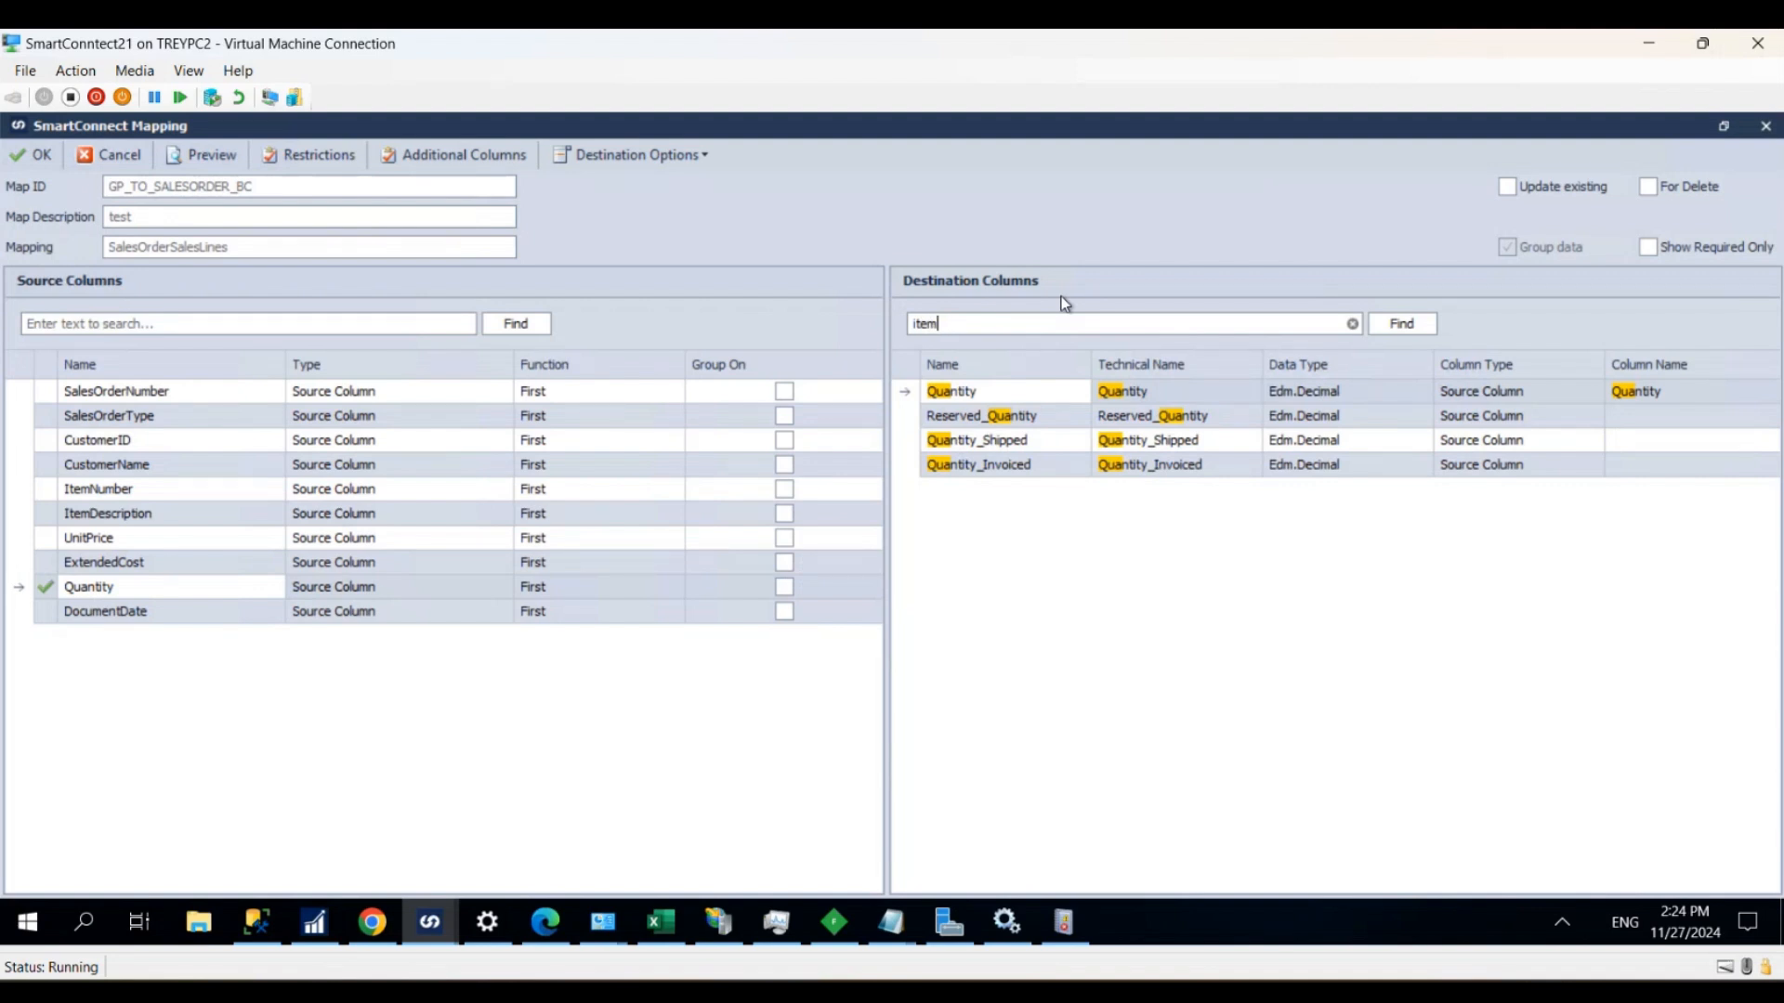
{"action": "key", "text": "BackSpace"}
{"action": "key", "text": "BackSpace"}
{"action": "type", "text": "no"}
{"action": "left_click_drag", "start_coordinate": [128, 518], "coordinate": [973, 442]}
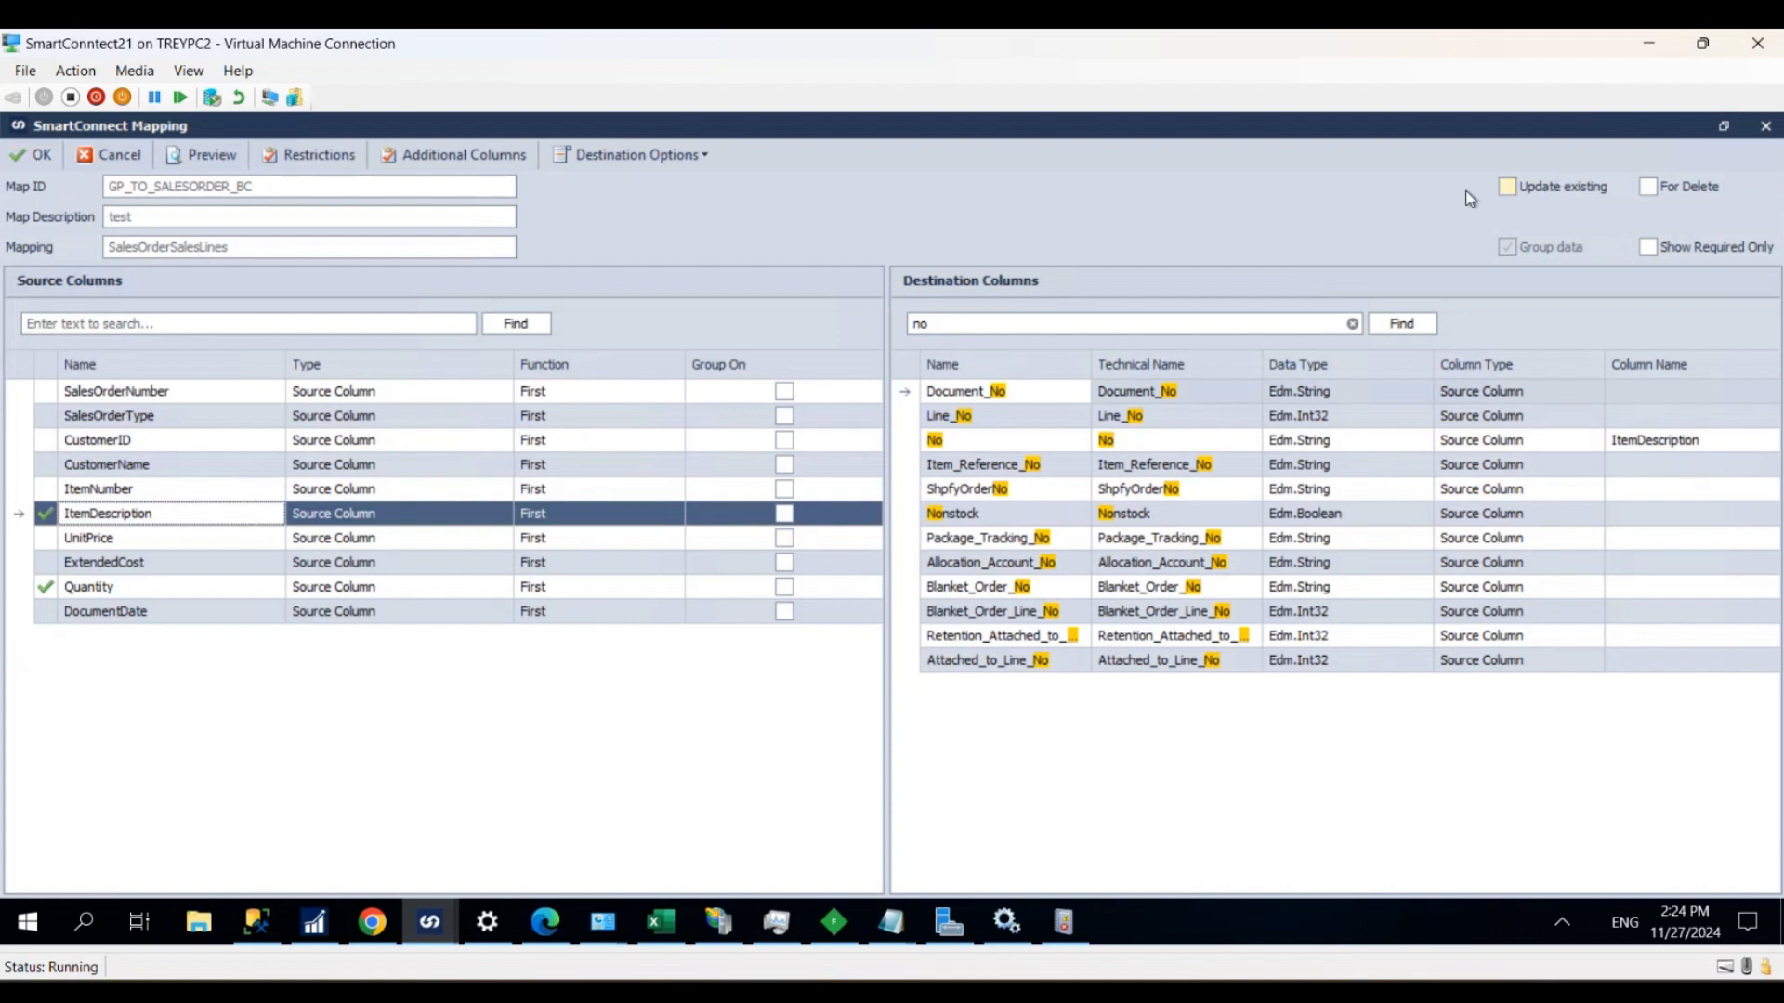
{"action": "left_click", "coordinate": [43, 156]}
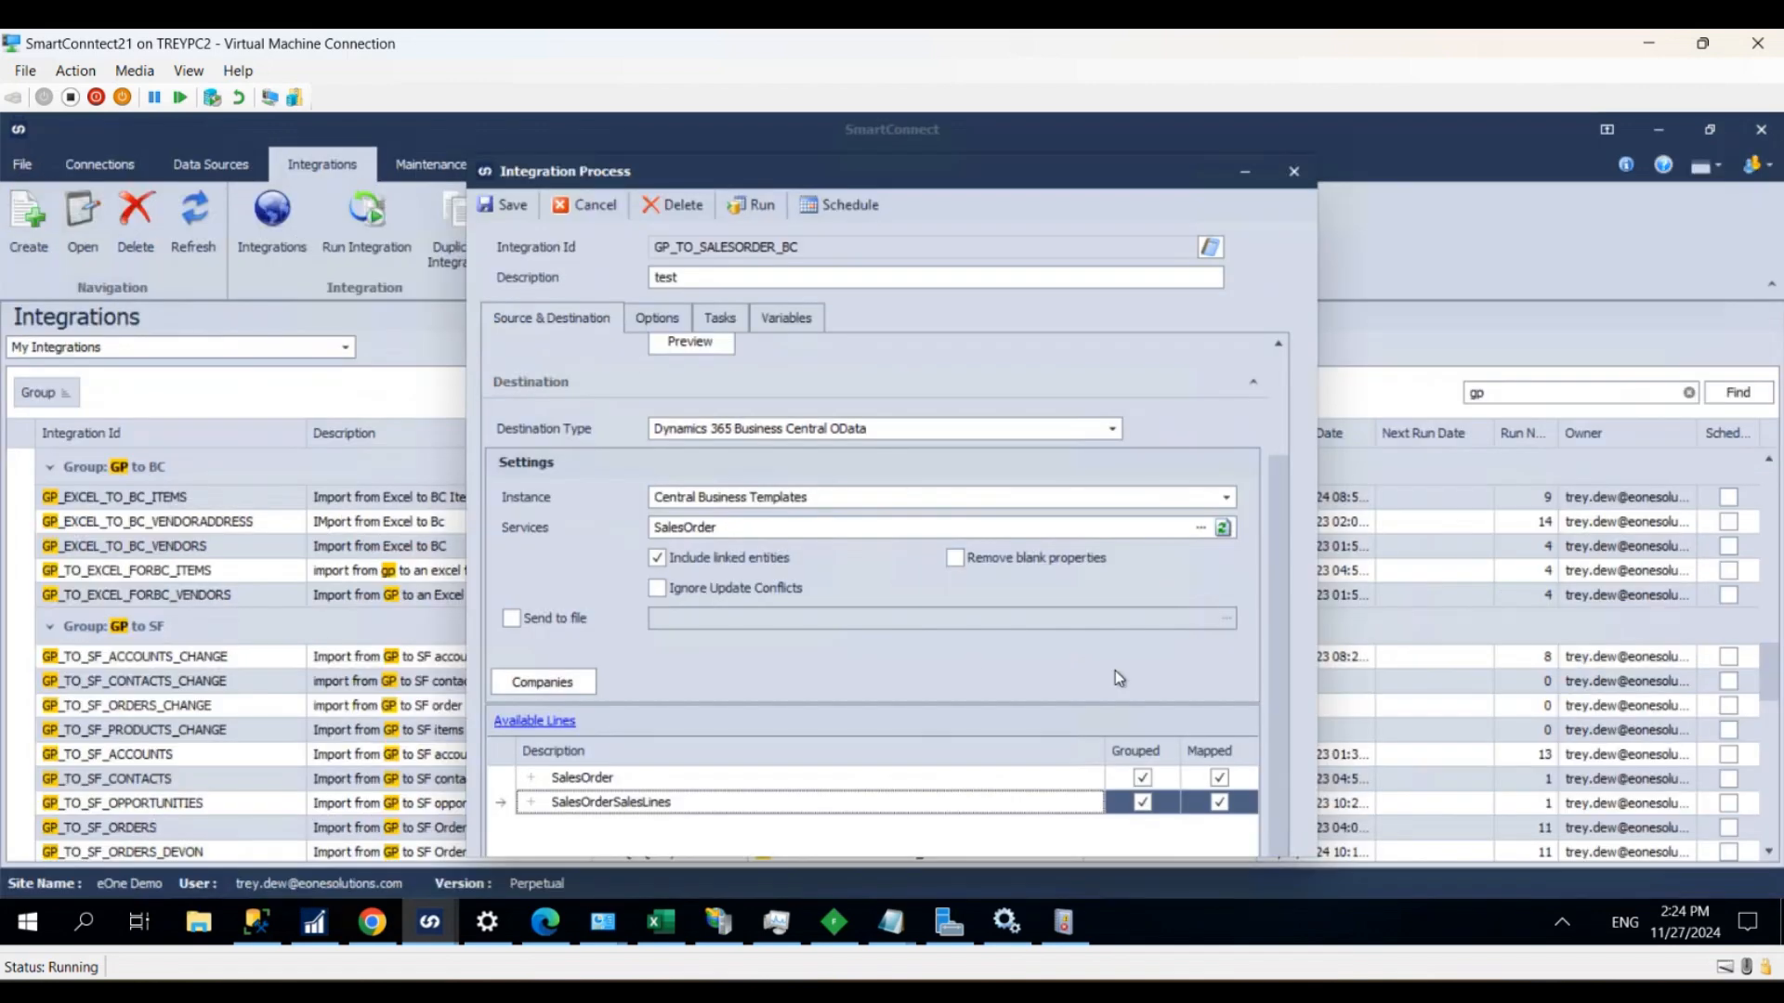
- Run the GP_TO_SALESORDER_BC integration and confirm the run
{"action": "left_click_drag", "start_coordinate": [1286, 578], "coordinate": [1275, 442]}
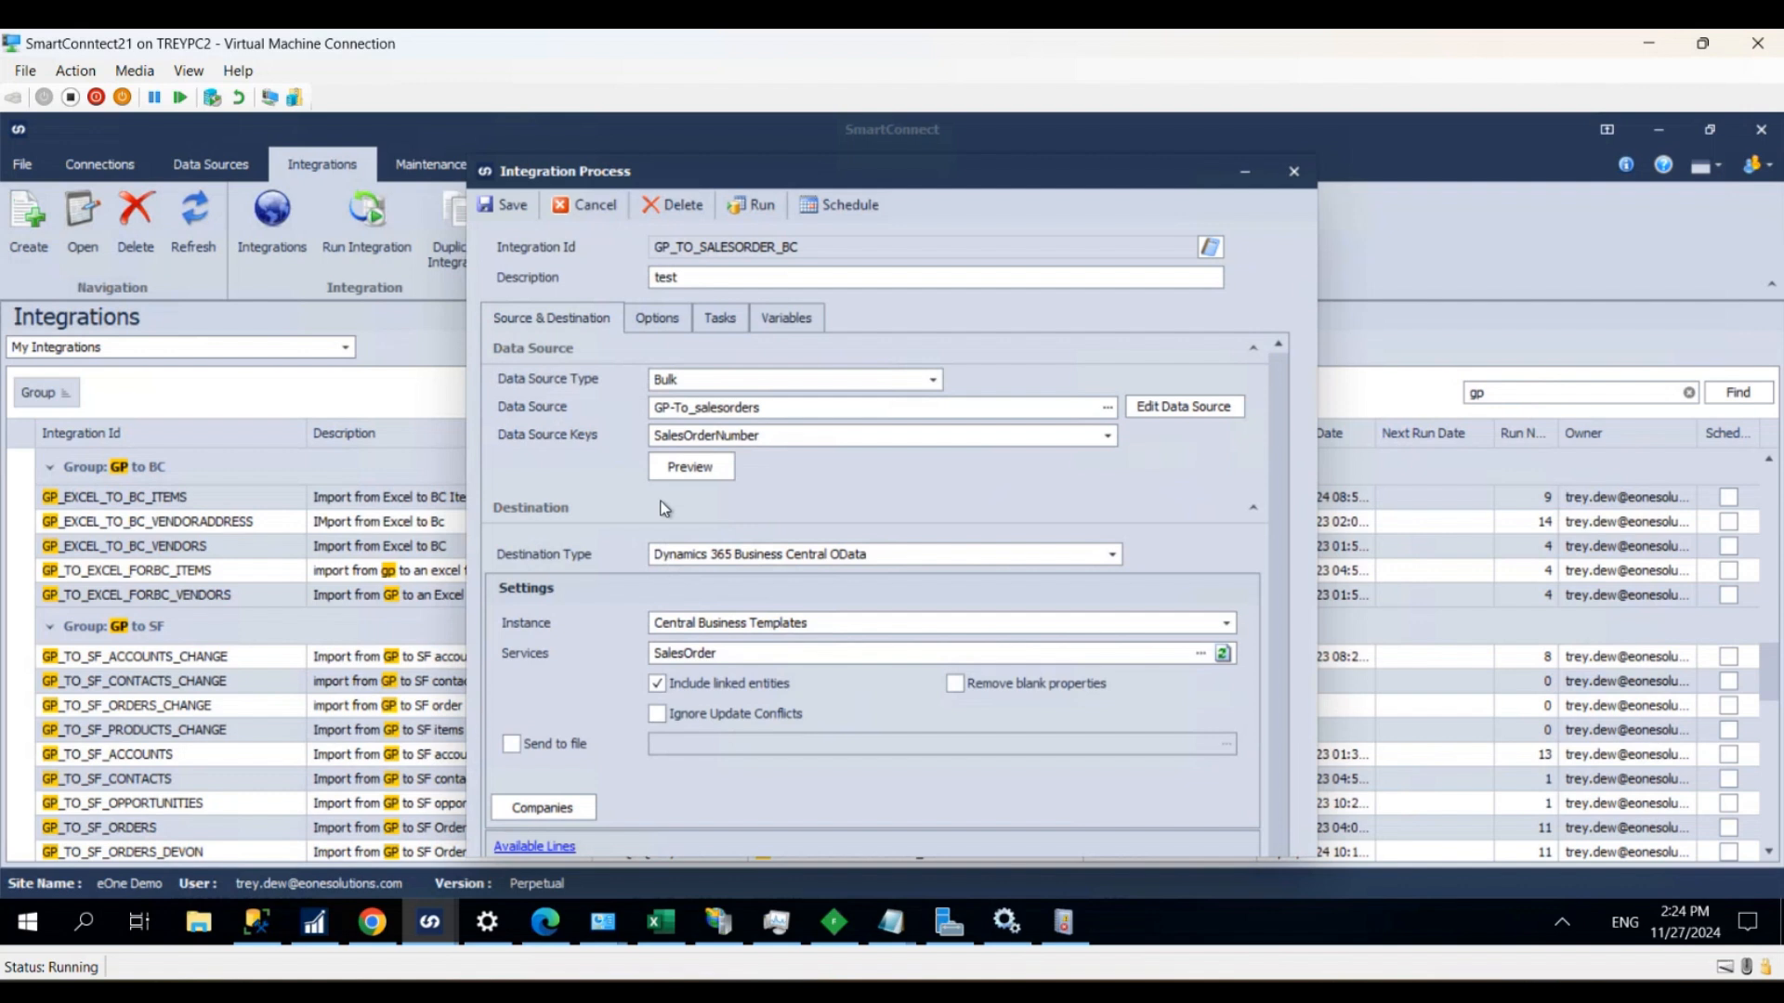
{"action": "left_click", "coordinate": [756, 202]}
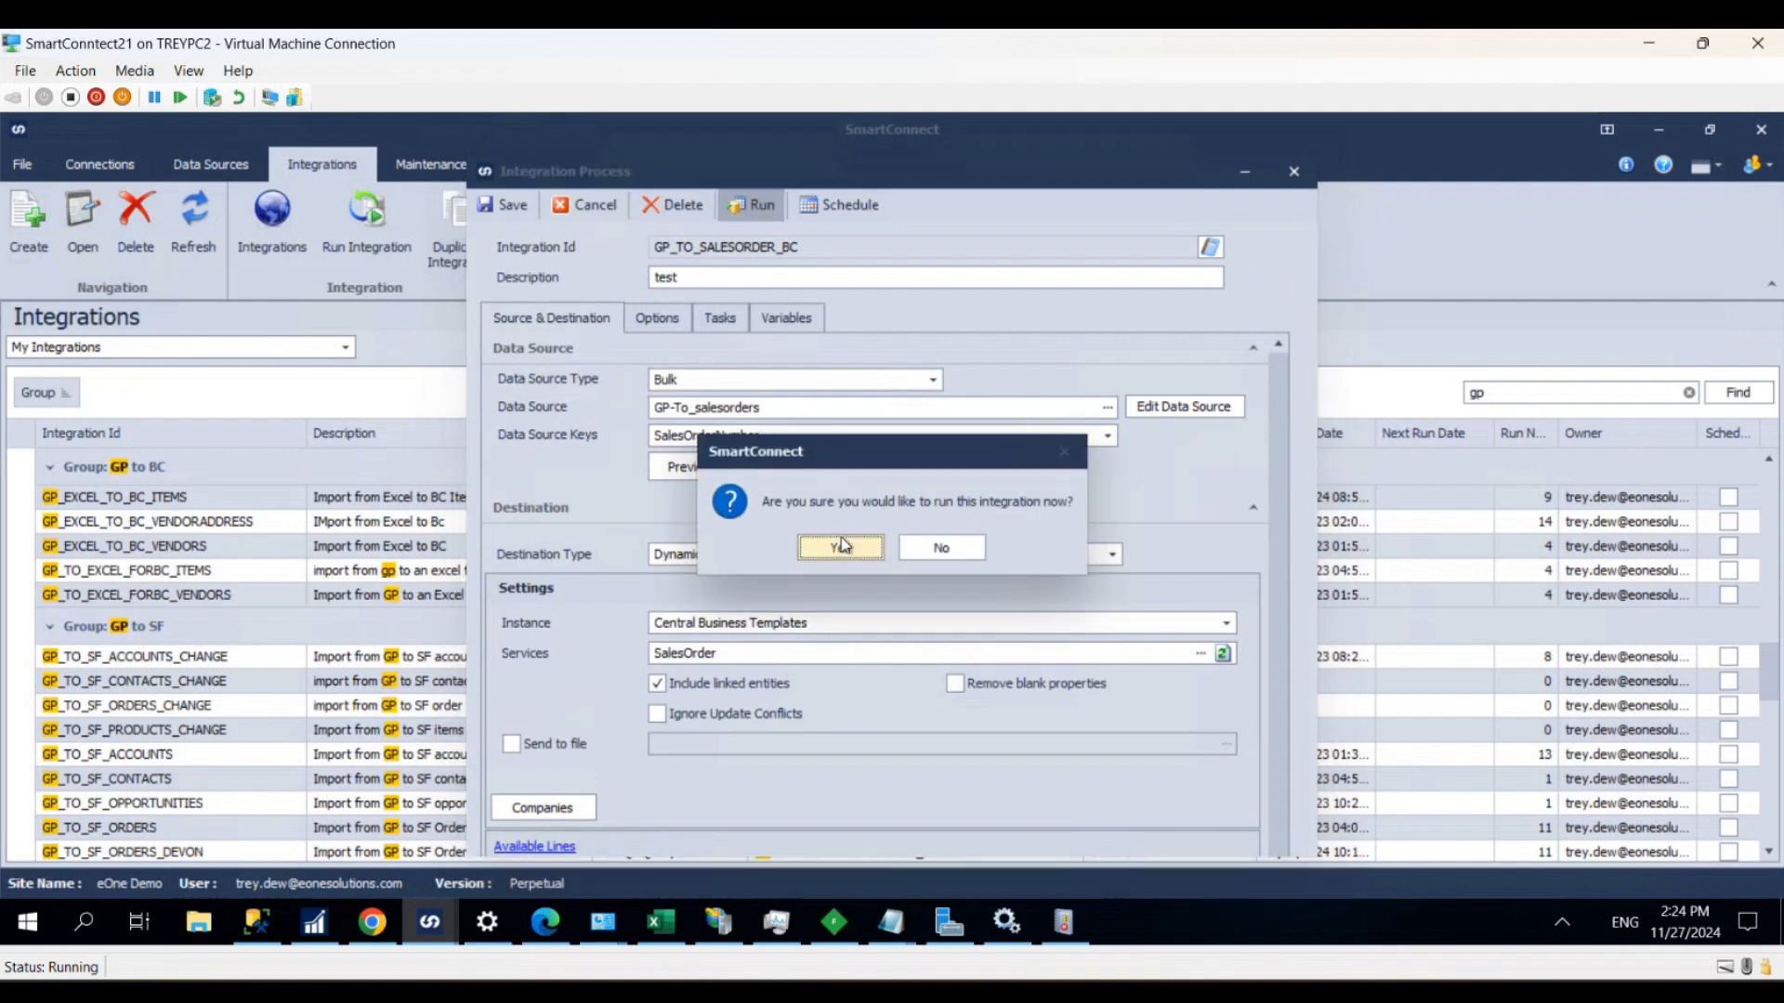
{"action": "left_click", "coordinate": [839, 544]}
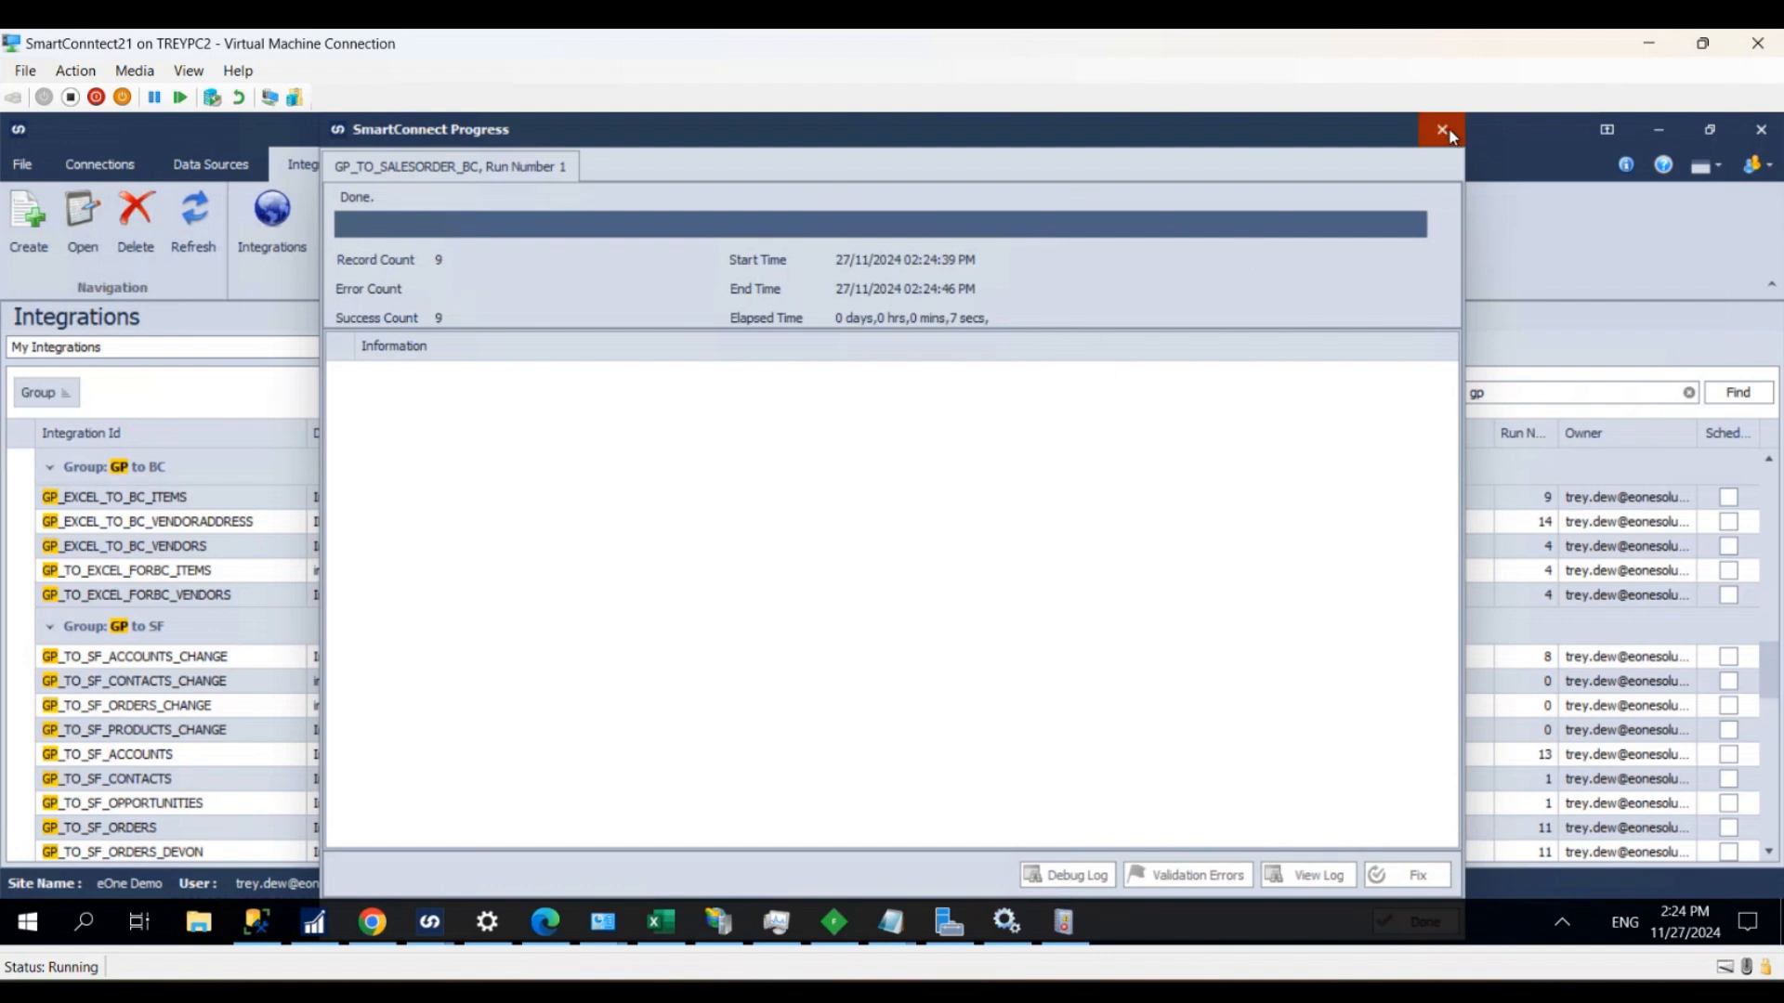
- Switch to Business Central in Chrome, refresh the sales orders list and look through it for the imported orders
{"action": "mouse_move", "coordinate": [372, 921]}
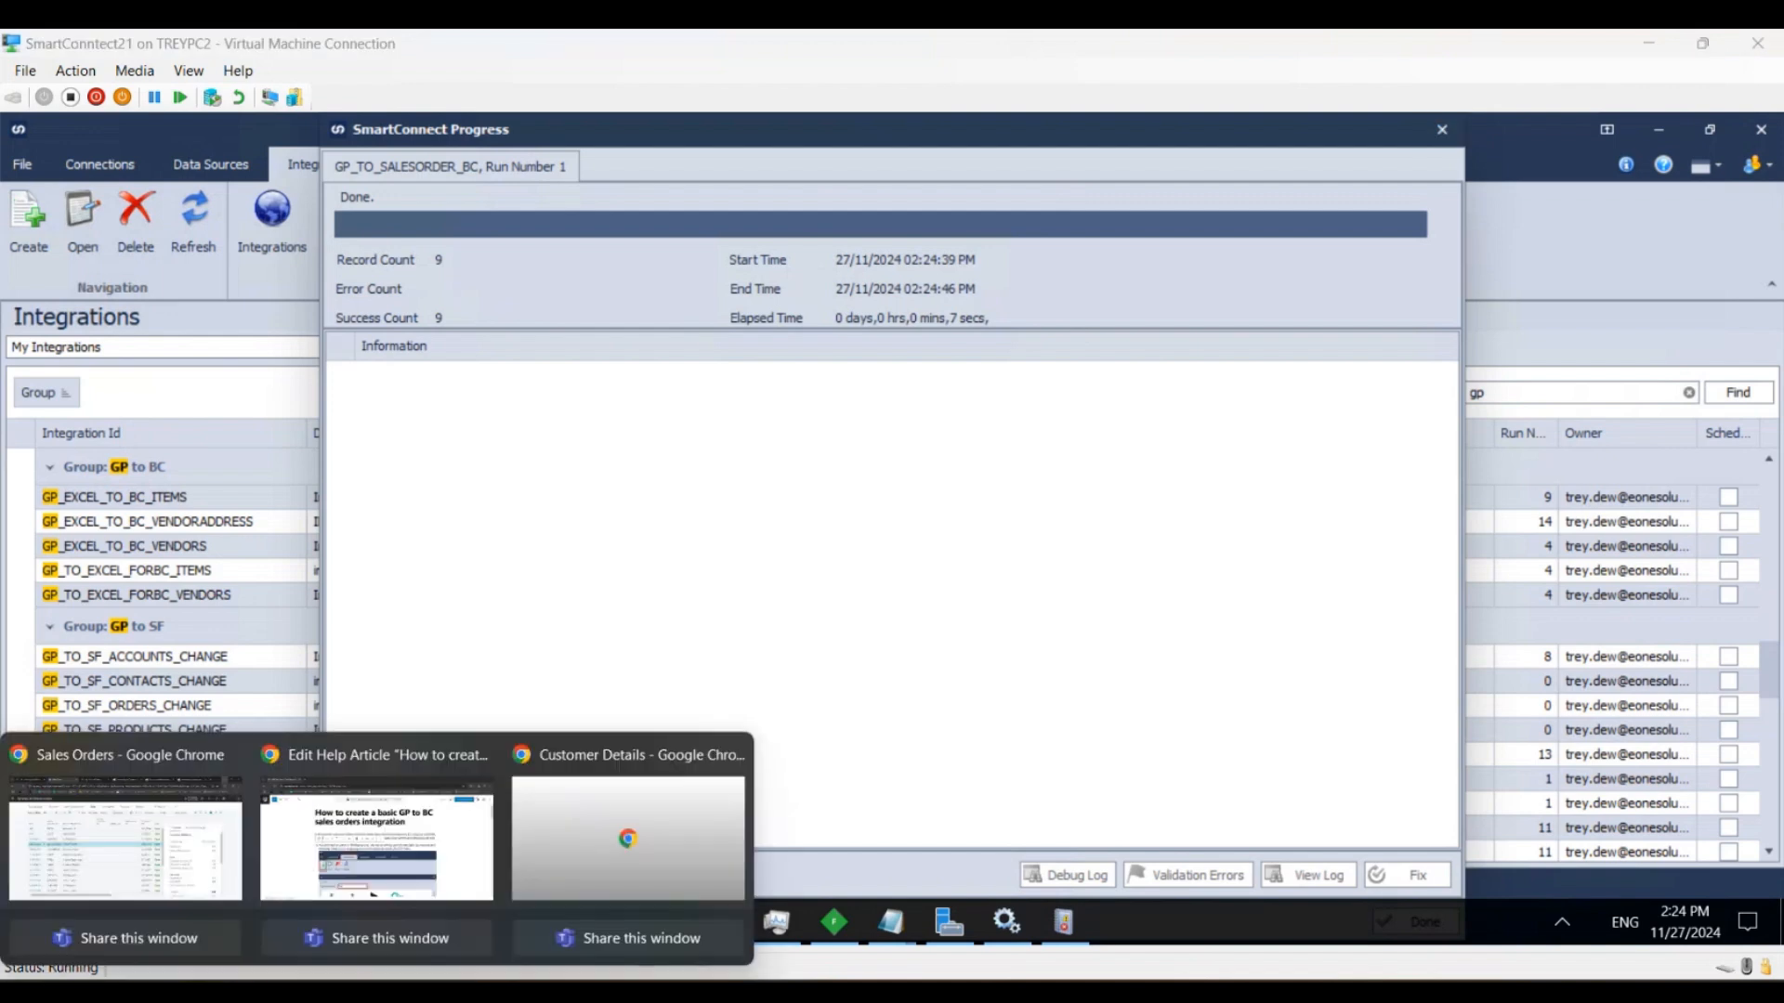
{"action": "left_click", "coordinate": [206, 868]}
{"action": "scroll", "coordinate": [371, 656], "scroll_direction": "down", "scroll_amount": 3}
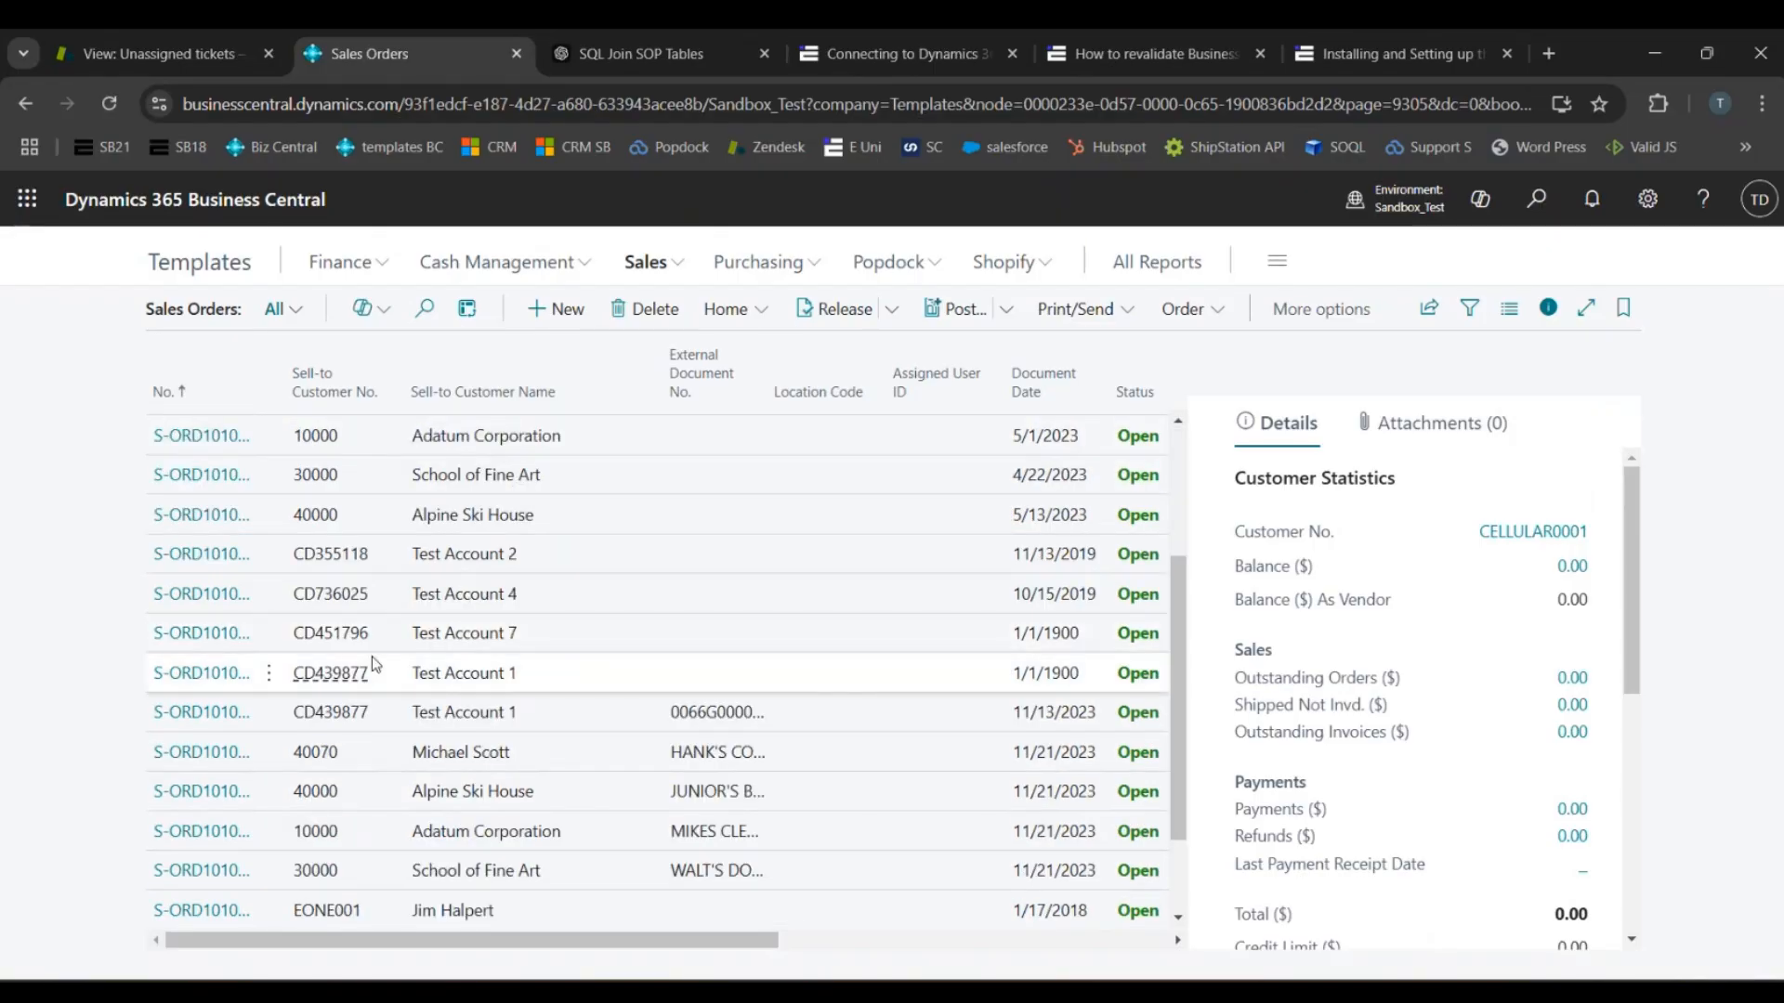
{"action": "scroll", "coordinate": [374, 662], "scroll_direction": "up", "scroll_amount": 1}
{"action": "scroll", "coordinate": [283, 581], "scroll_direction": "down", "scroll_amount": 2}
{"action": "scroll", "coordinate": [390, 613], "scroll_direction": "up", "scroll_amount": 3}
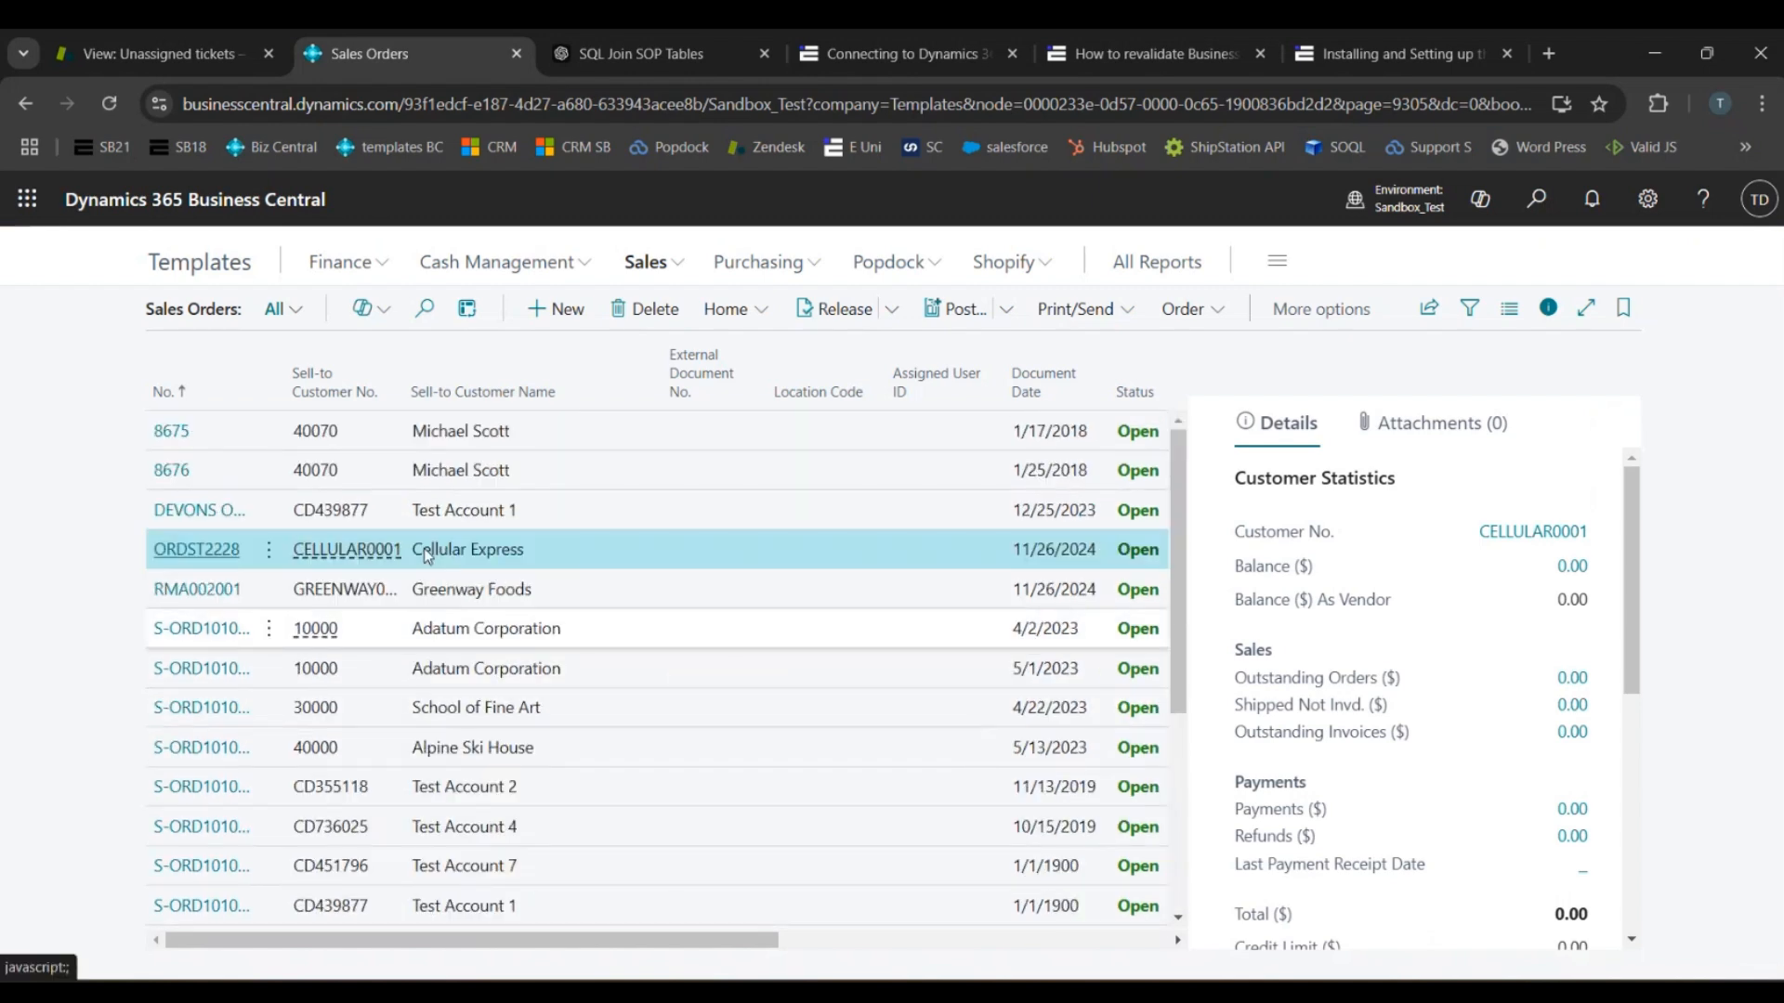
{"action": "left_click", "coordinate": [109, 103]}
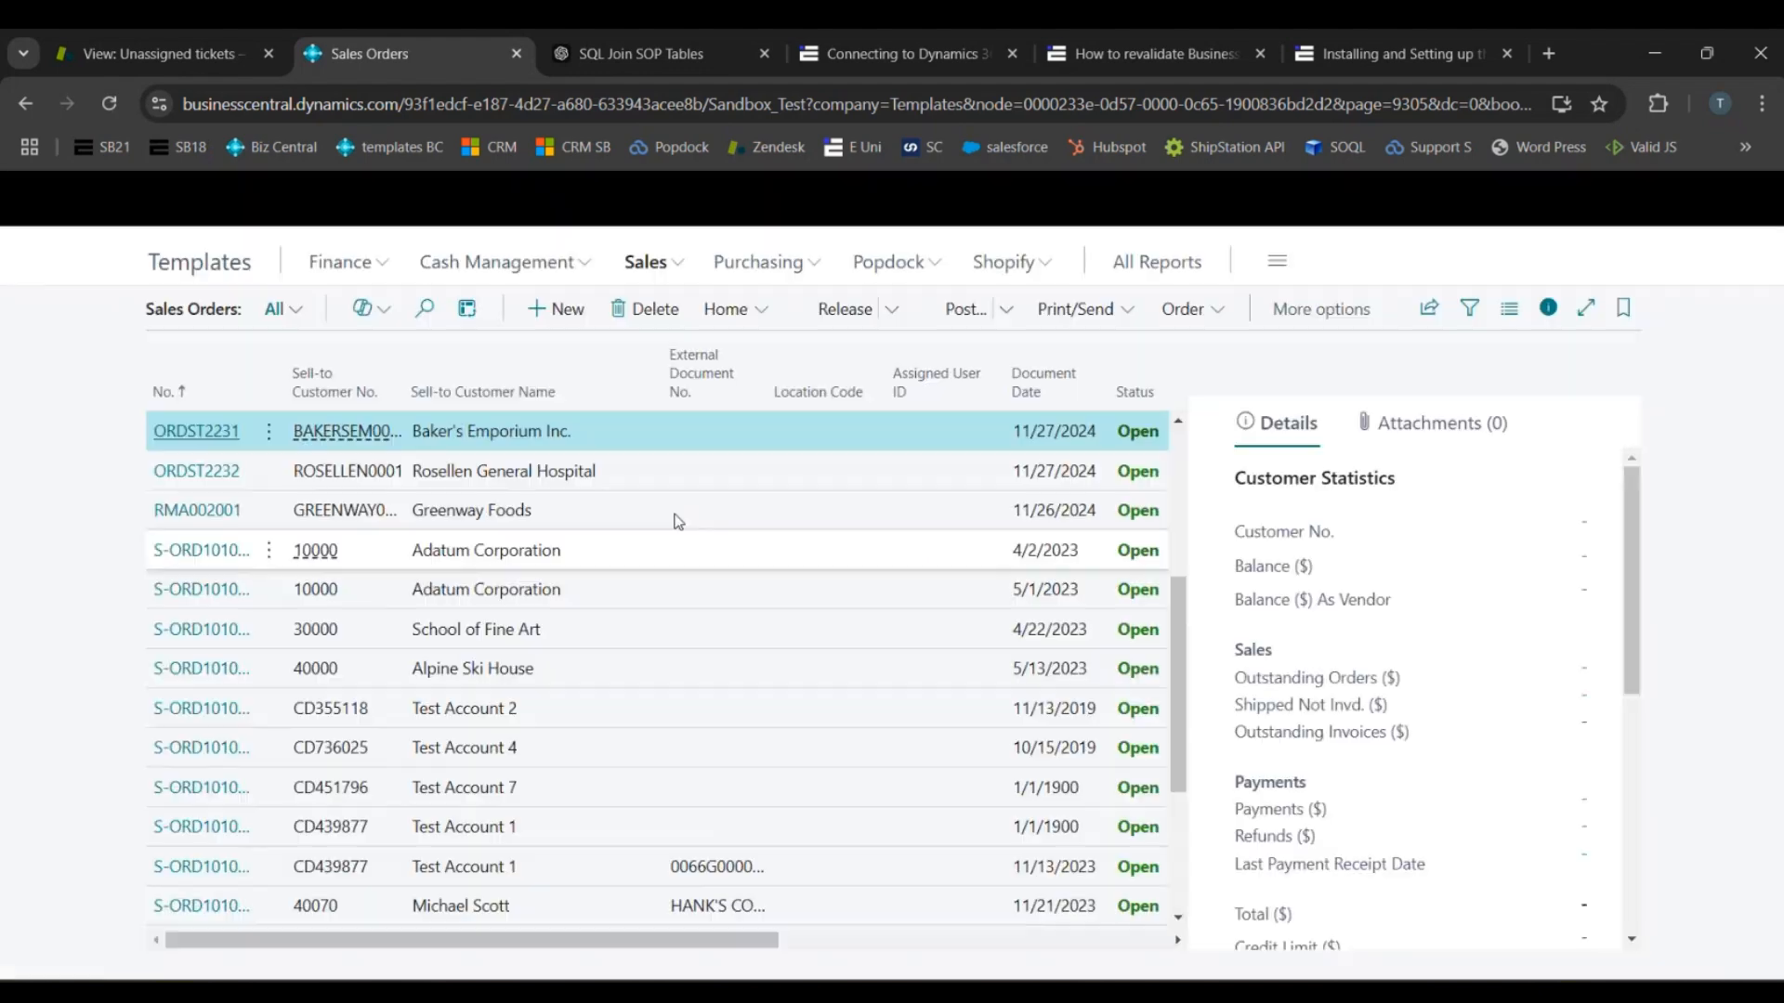
{"action": "scroll", "coordinate": [502, 576], "scroll_direction": "down", "scroll_amount": 5}
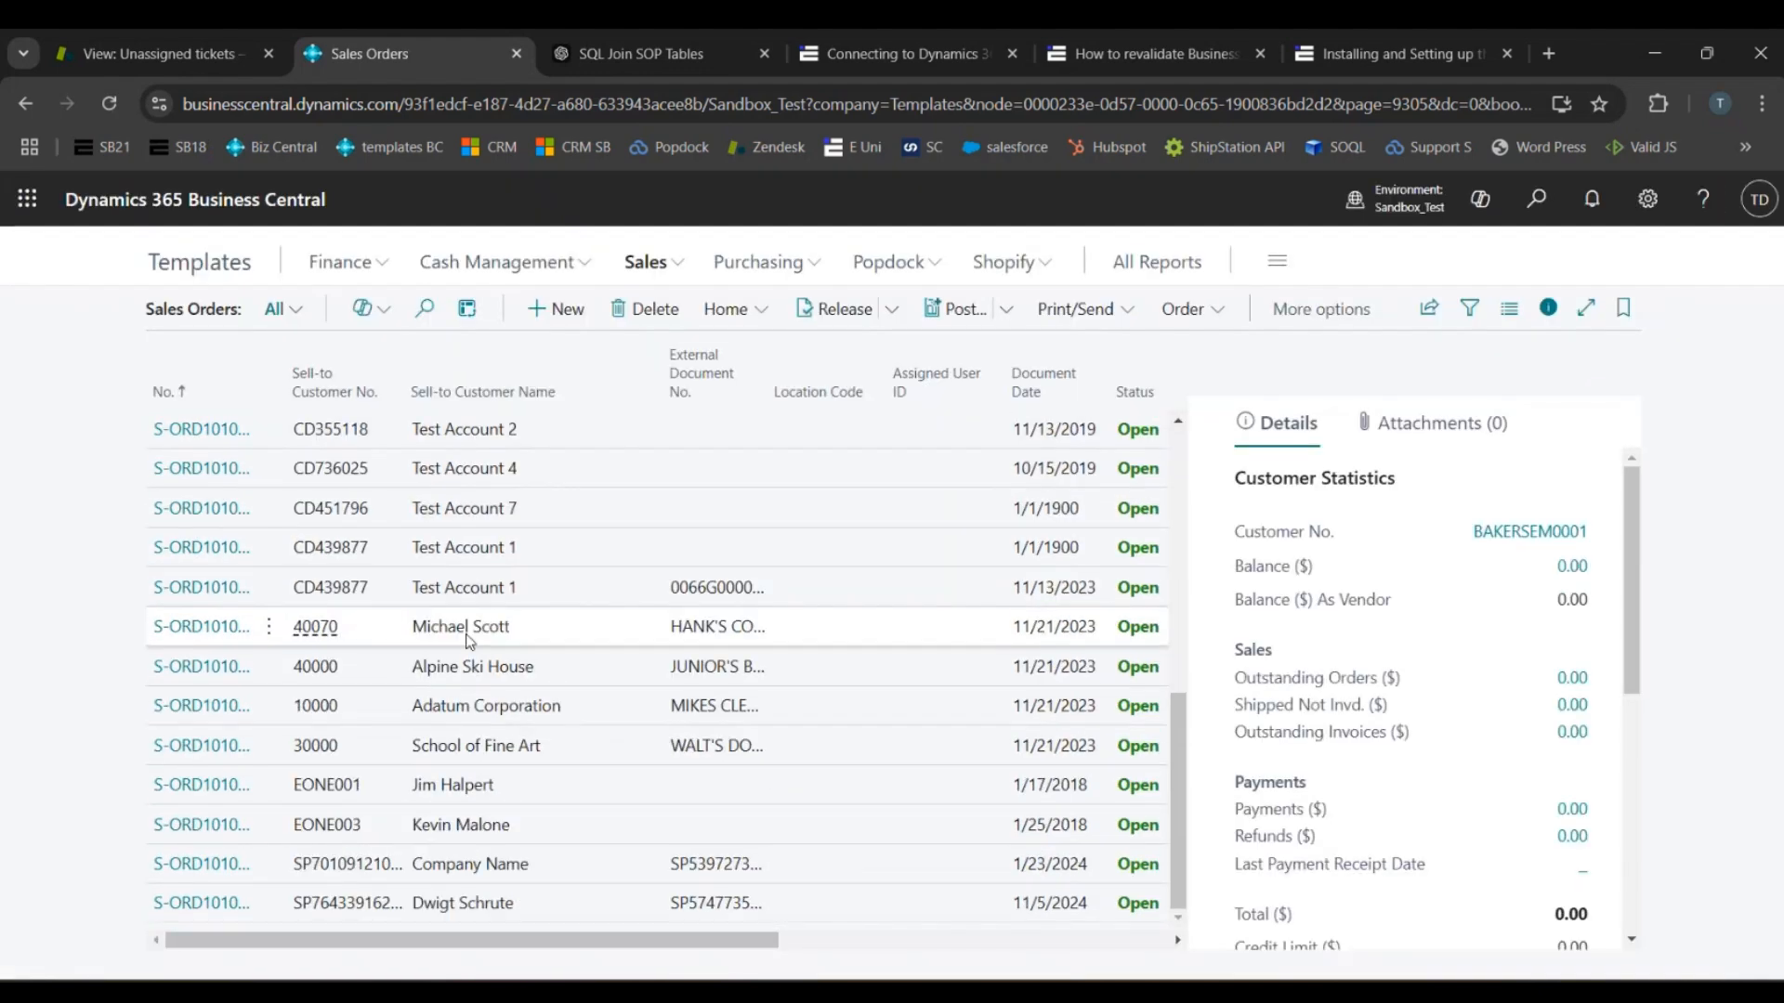
{"action": "scroll", "coordinate": [382, 758], "scroll_direction": "up", "scroll_amount": 5}
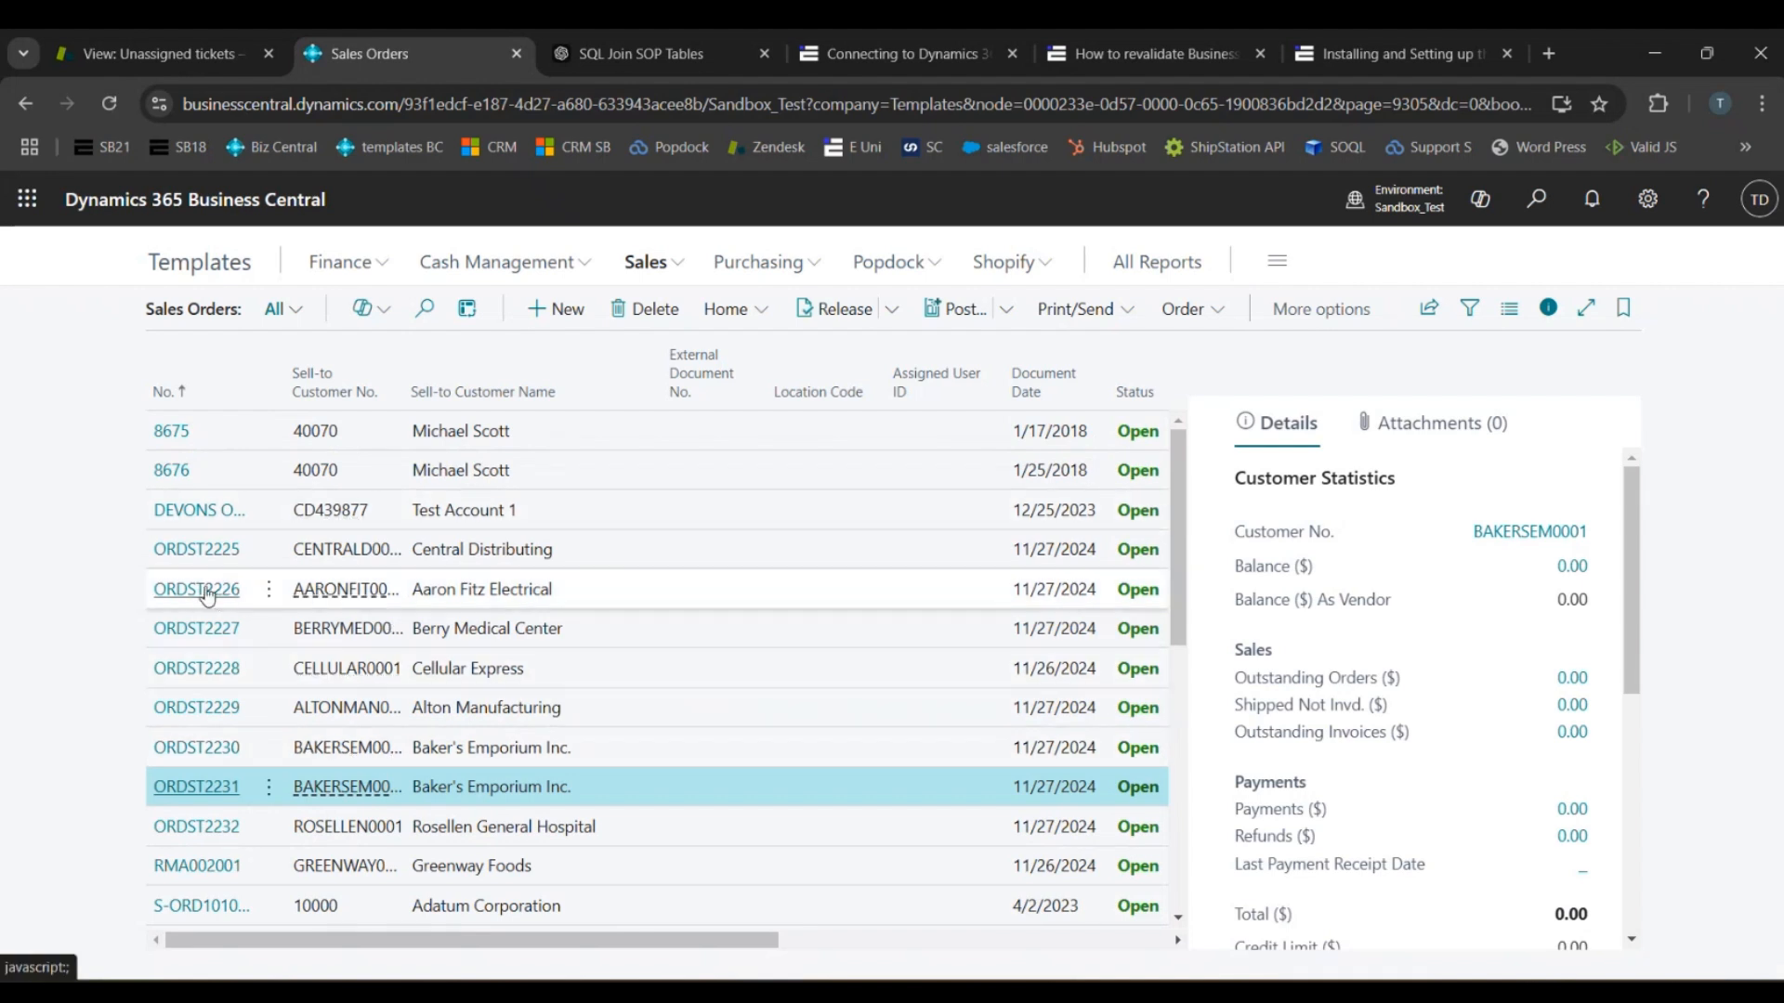
- Open the imported Aaron Fitz Electrical sales order, inspect its dates and item line, and return to the list
{"action": "left_click", "coordinate": [206, 593]}
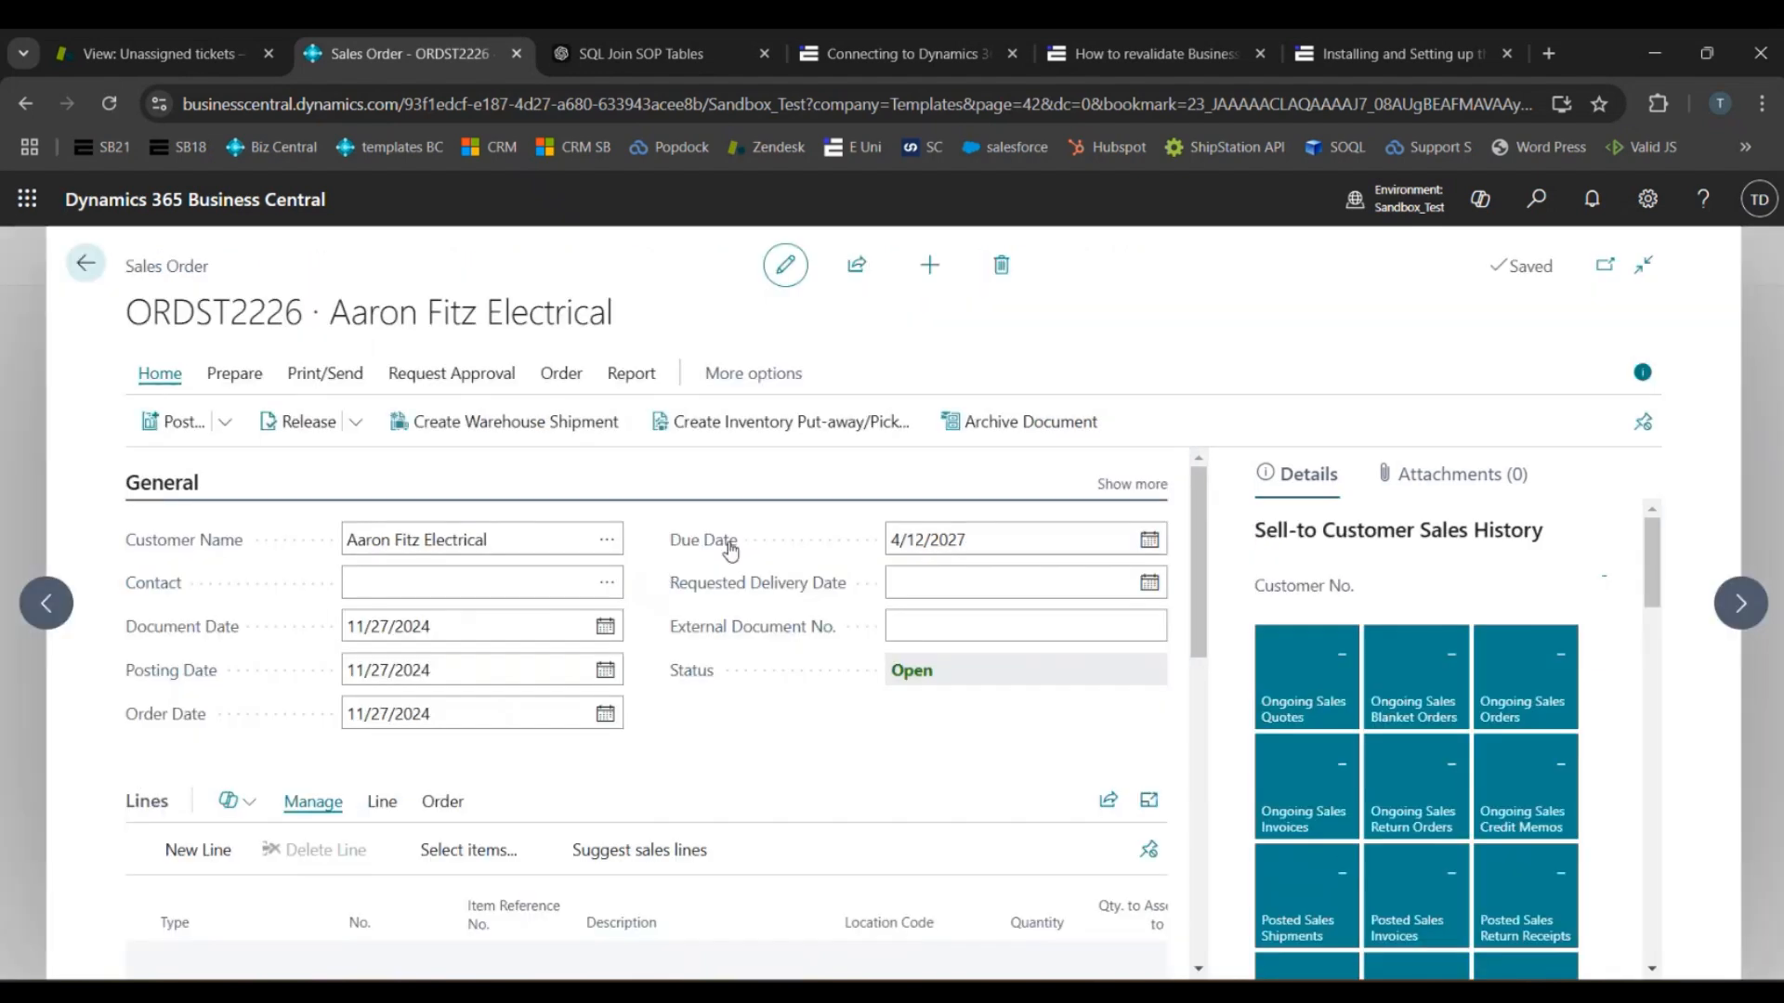
{"action": "scroll", "coordinate": [578, 664], "scroll_direction": "down", "scroll_amount": 3}
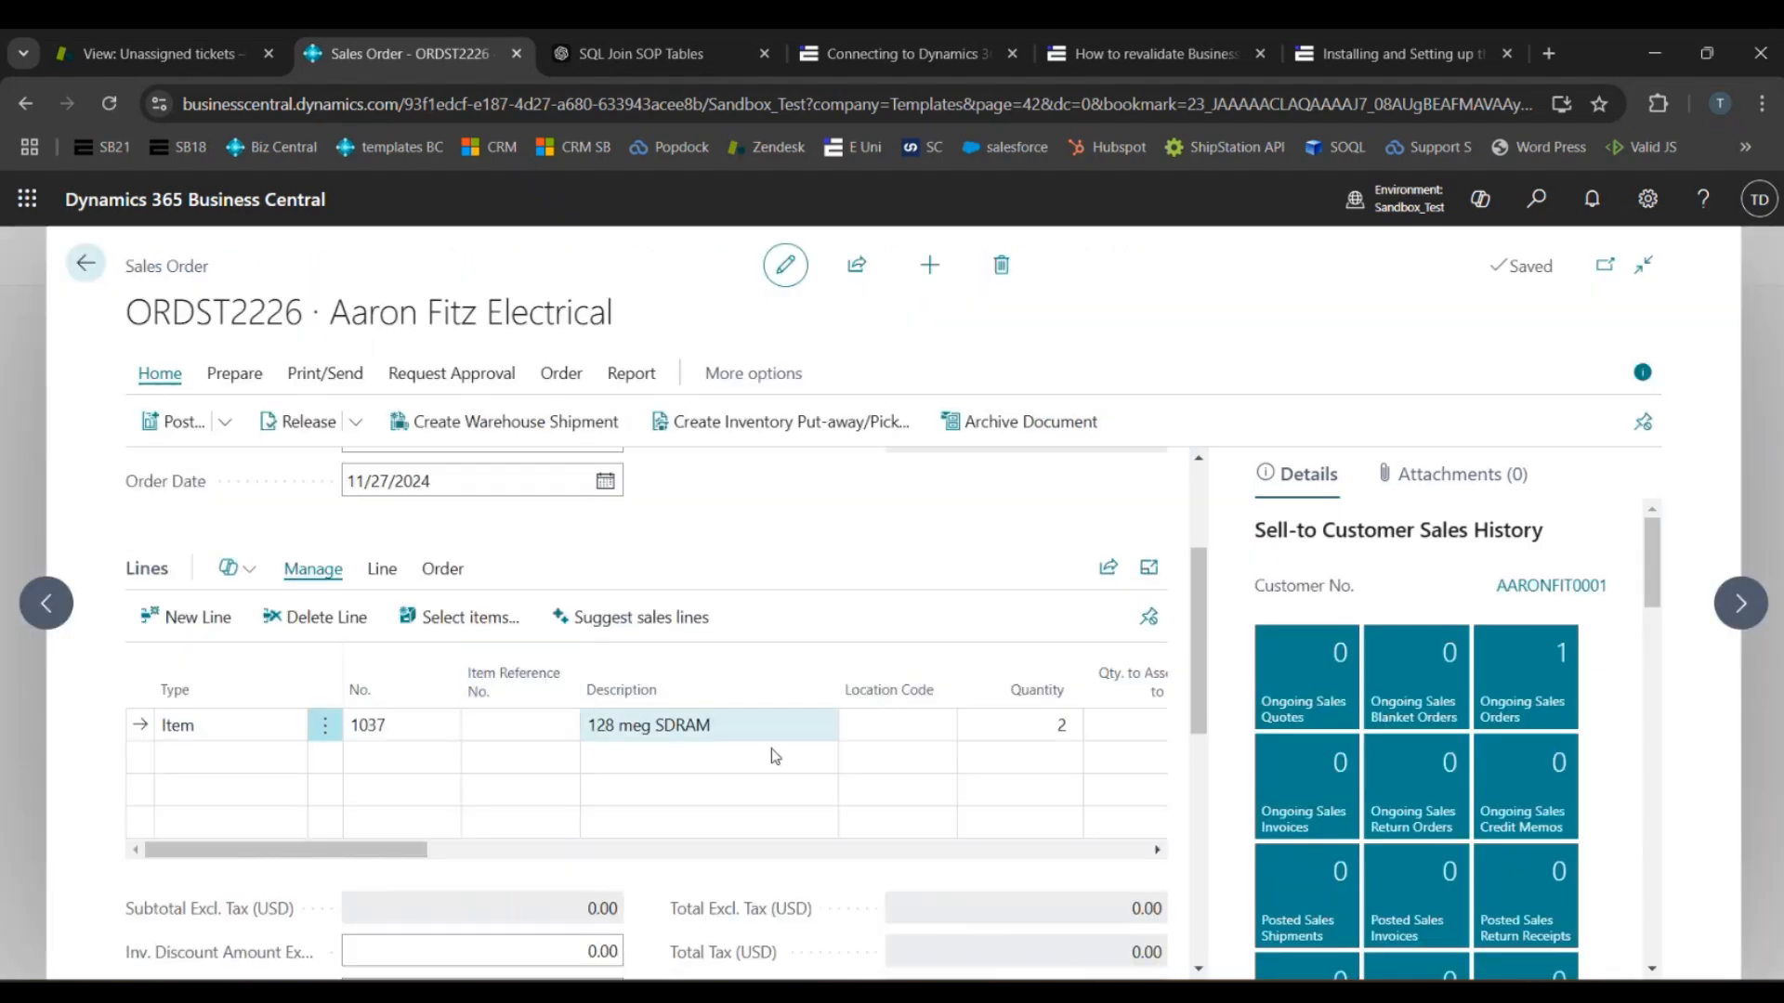
{"action": "scroll", "coordinate": [1103, 820], "scroll_direction": "right", "scroll_amount": 10}
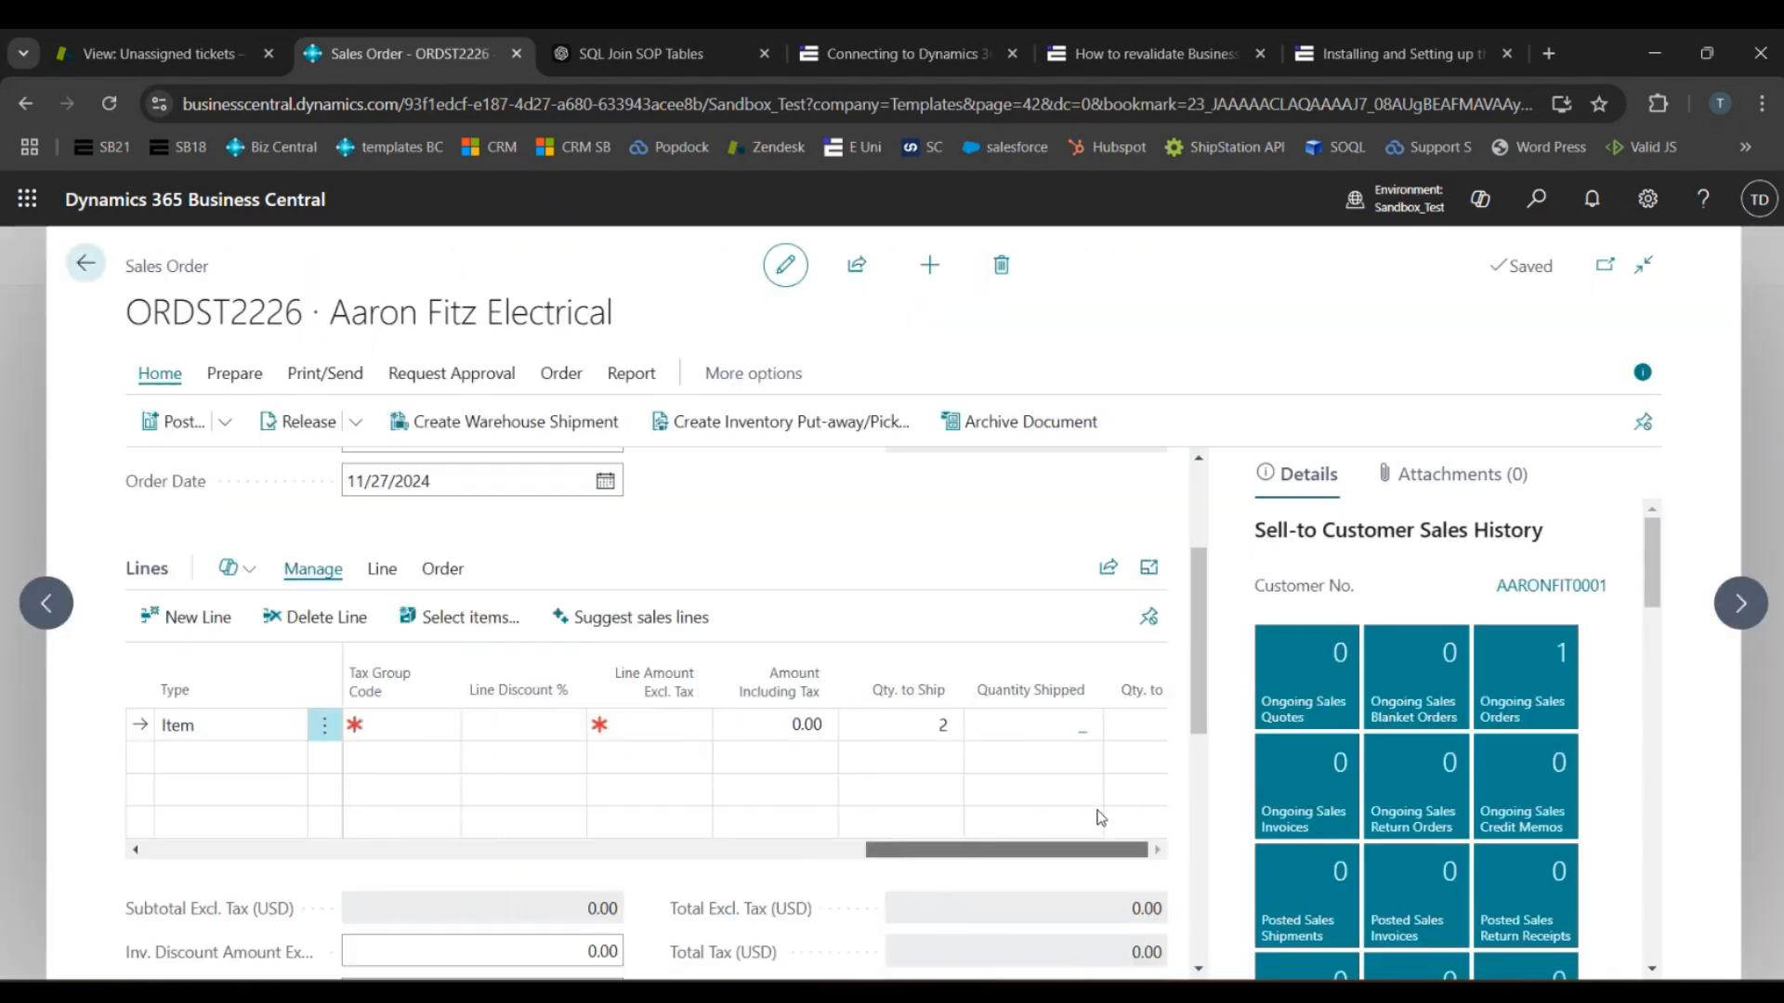
{"action": "scroll", "coordinate": [577, 812], "scroll_direction": "left", "scroll_amount": 10}
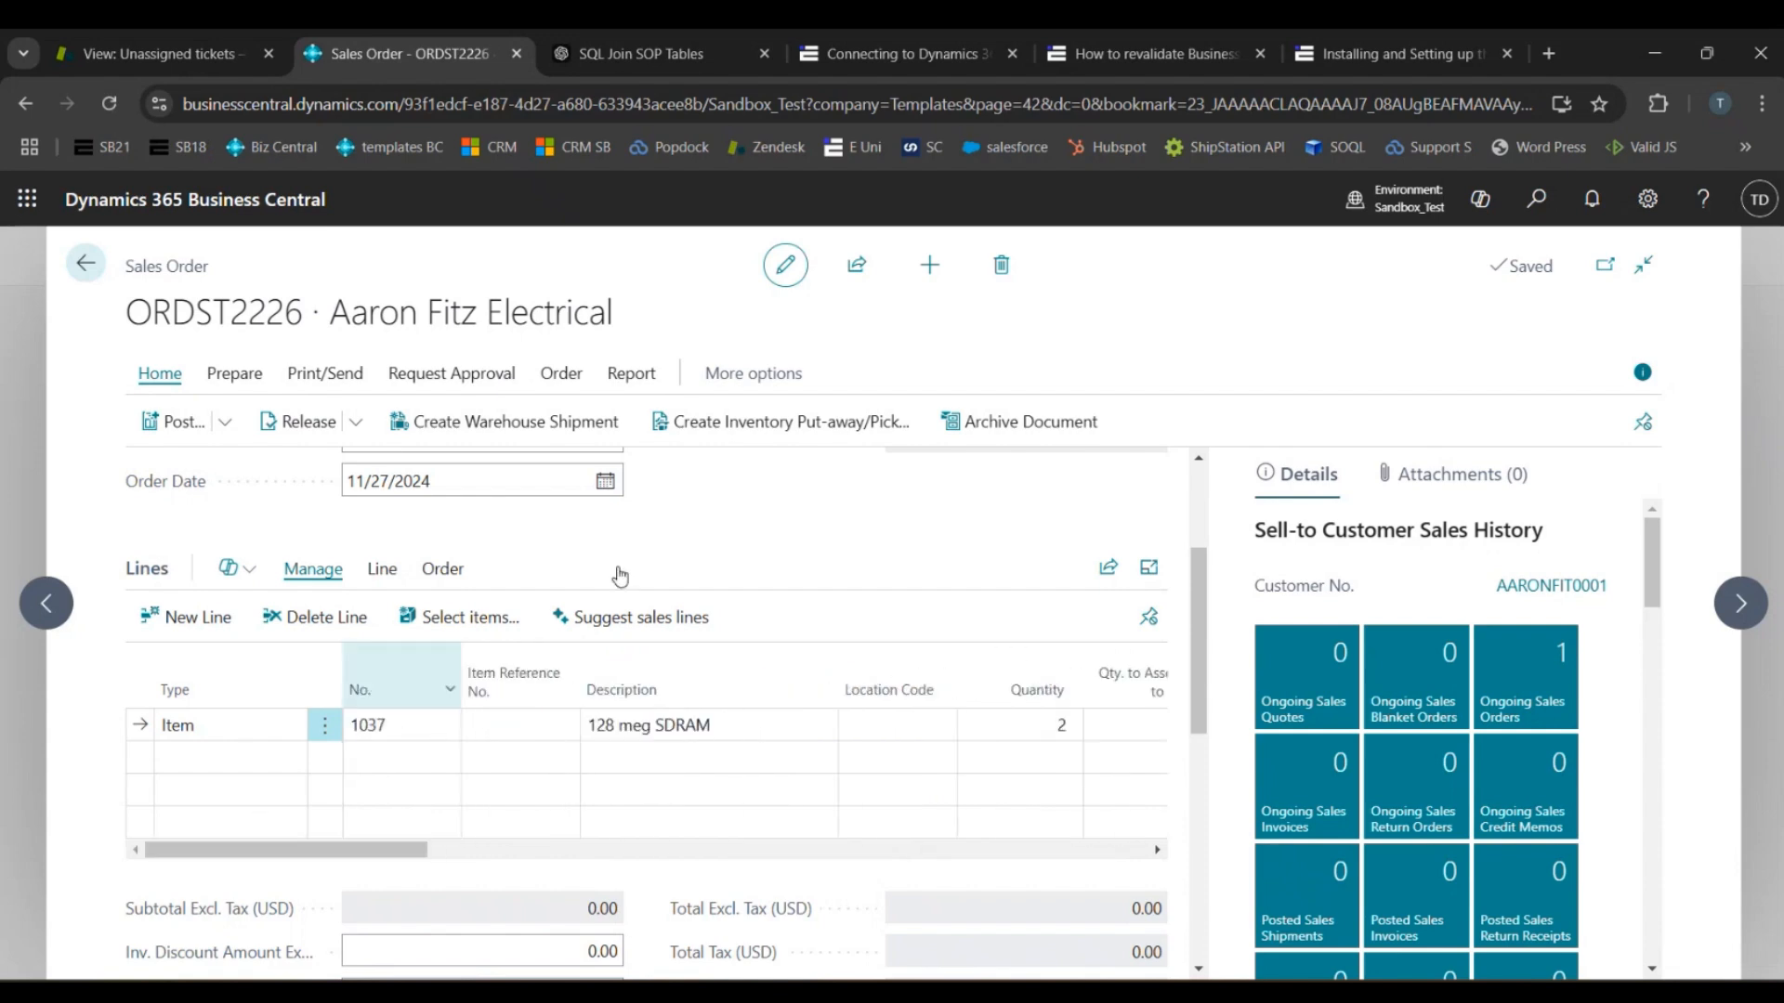
{"action": "left_click", "coordinate": [85, 264]}
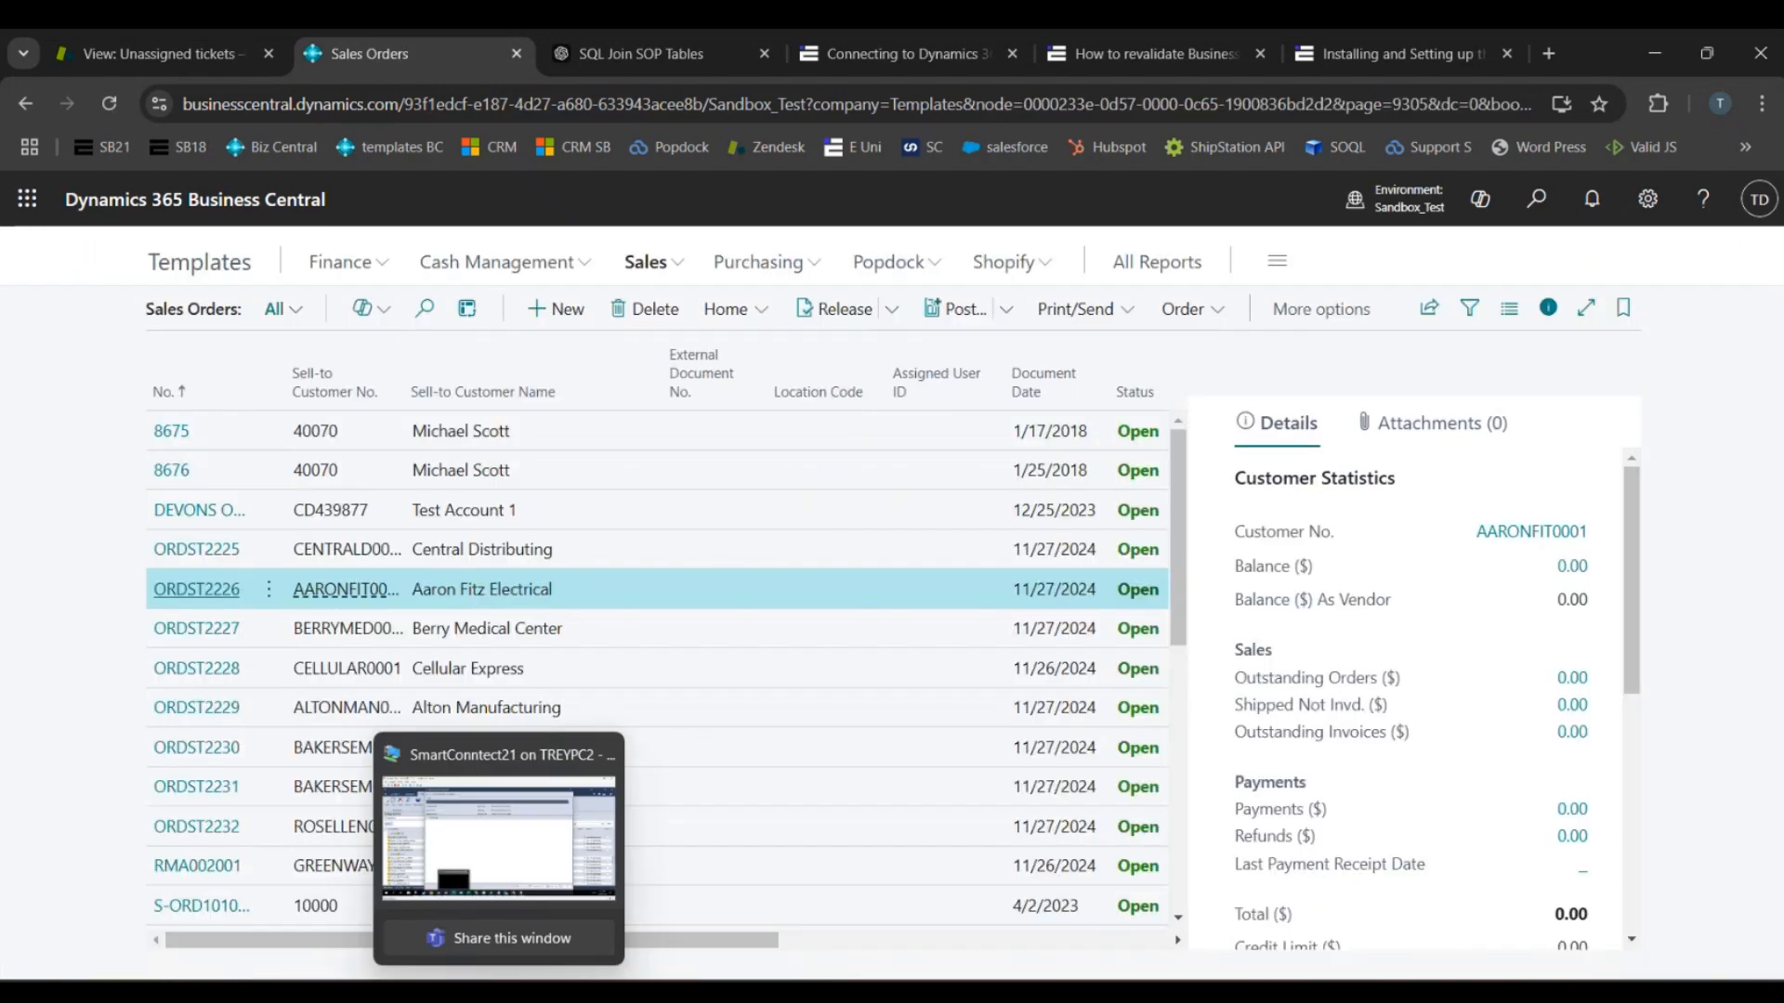
- Switch back to SmartConnect and close the integration's progress window
{"action": "left_click", "coordinate": [499, 990]}
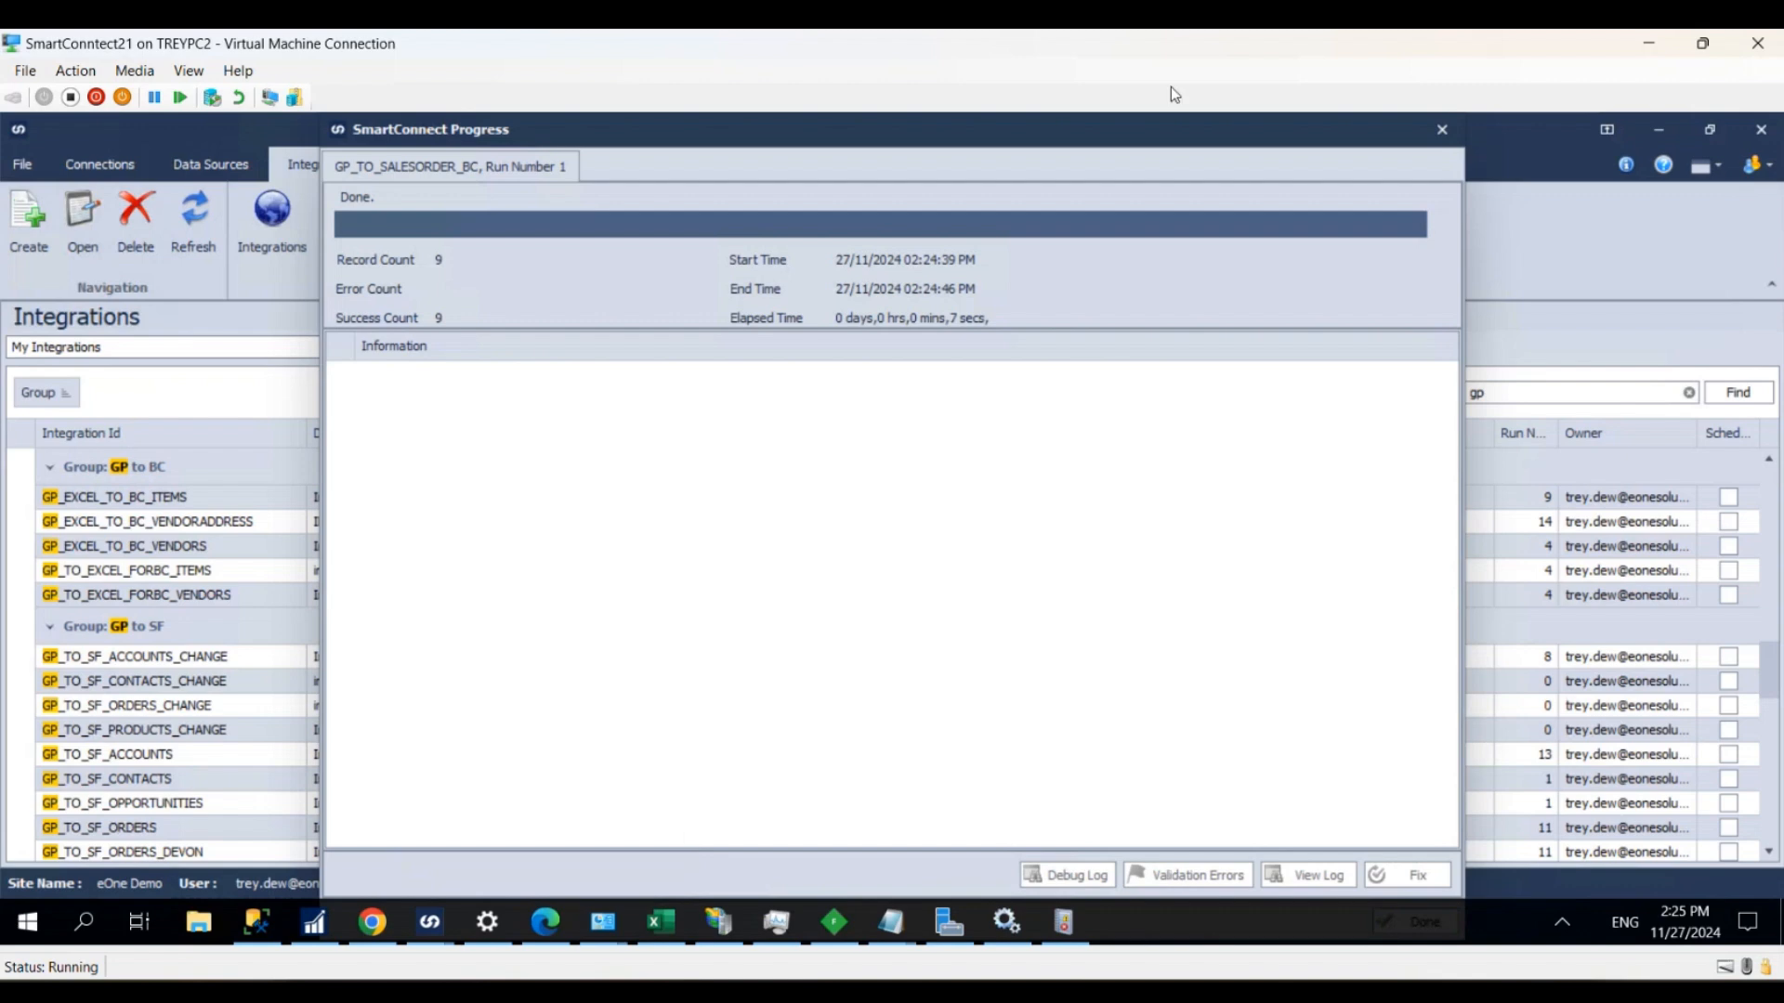
{"action": "left_click", "coordinate": [1439, 131]}
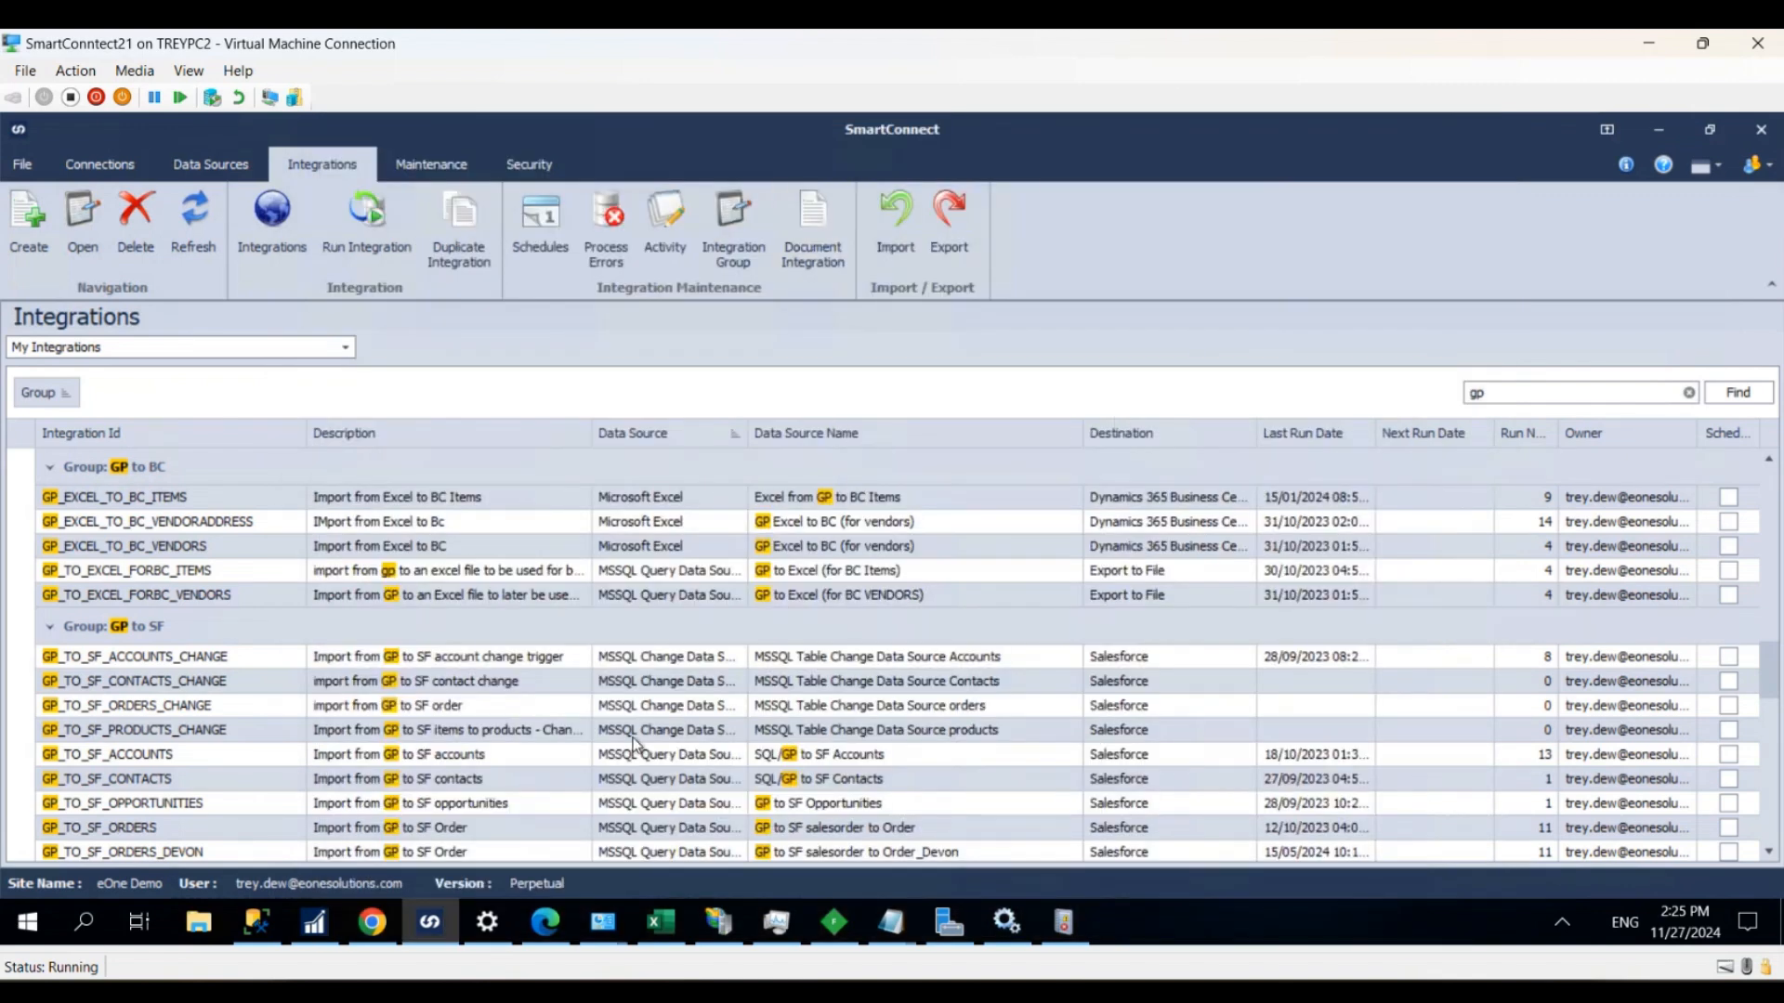
{"action": "mouse_move", "coordinate": [474, 990]}
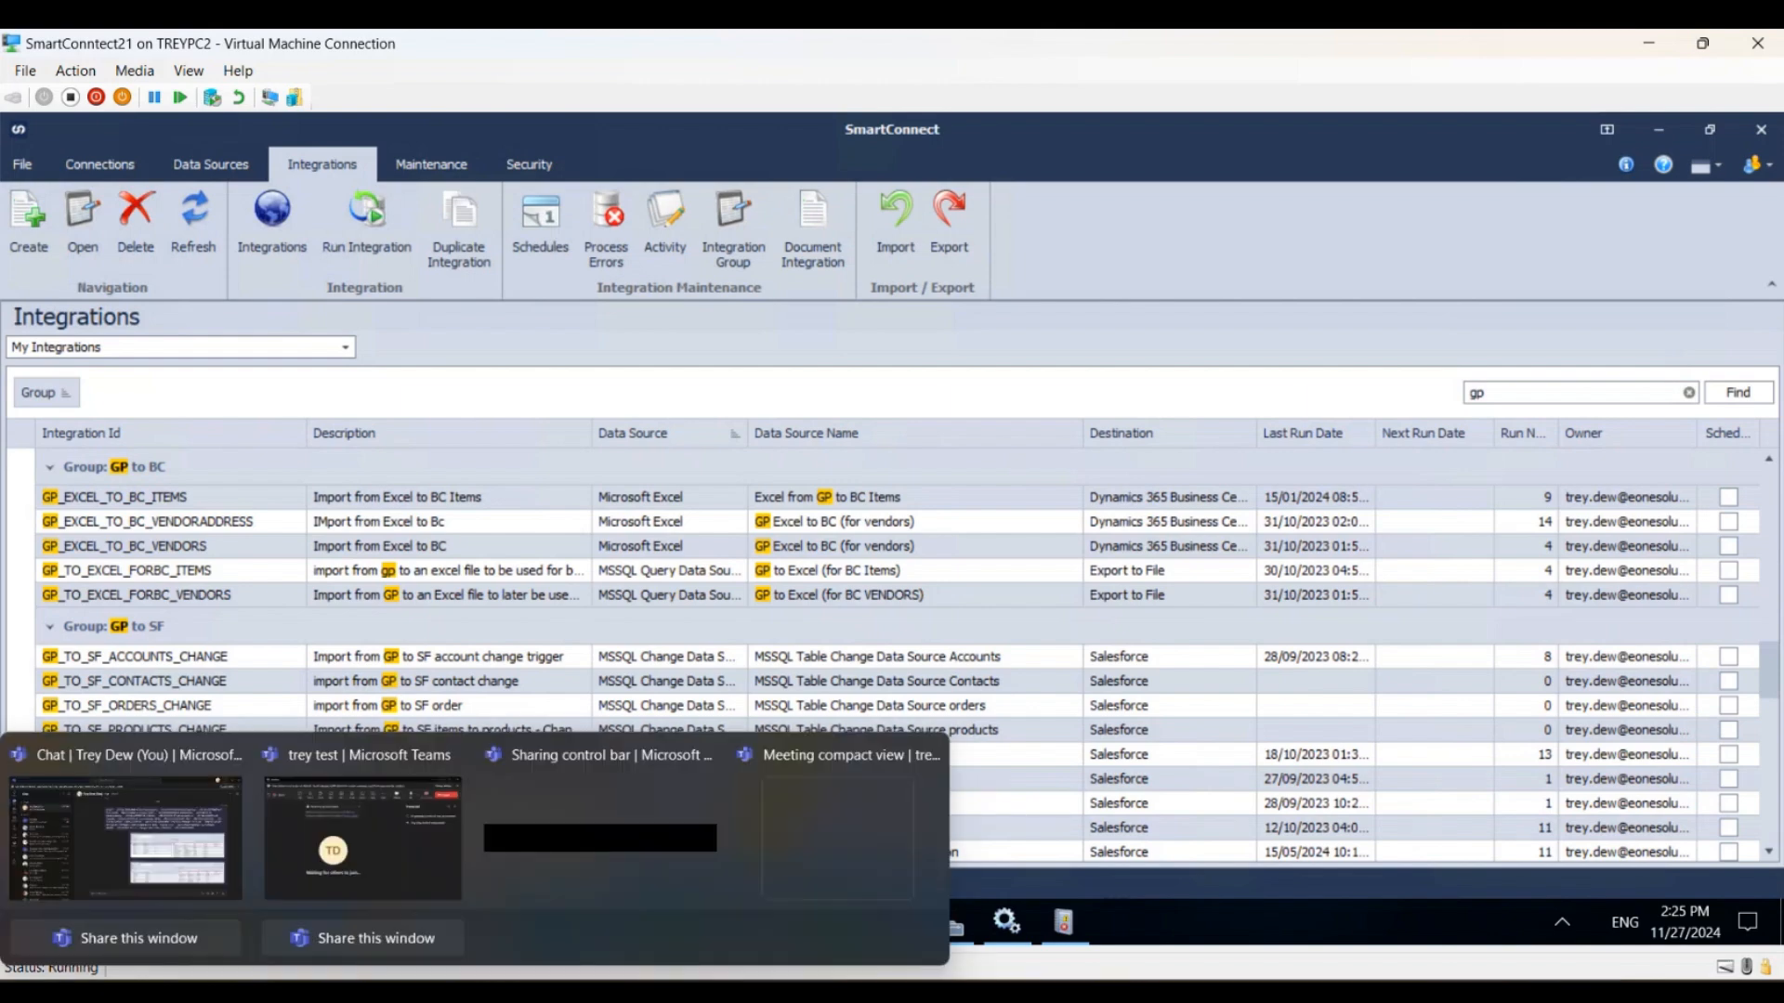